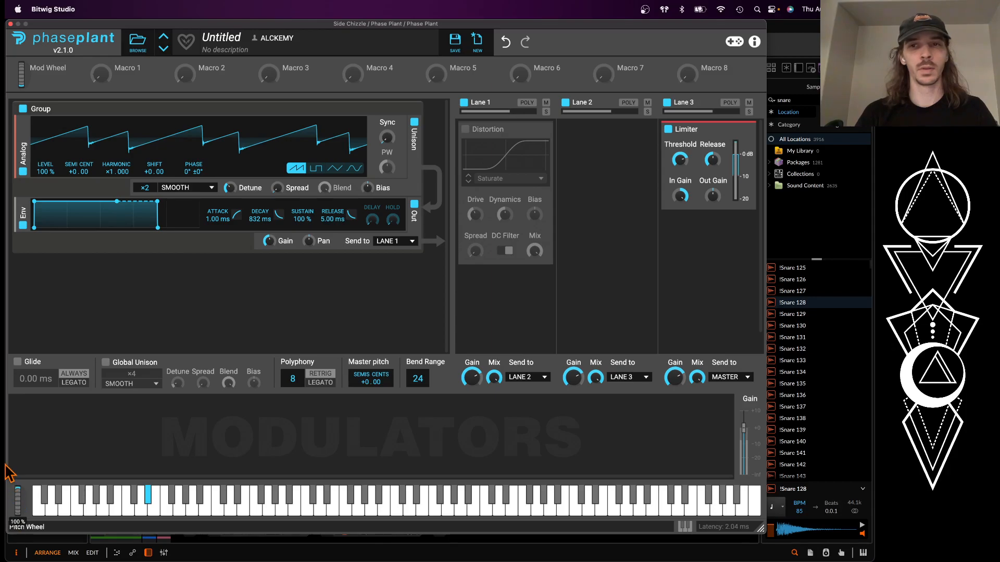
Step: Reopen the Phase Plant synth and audition its saw patch while bending the pitch wheel
{"action": "left_click", "coordinate": [11, 24]}
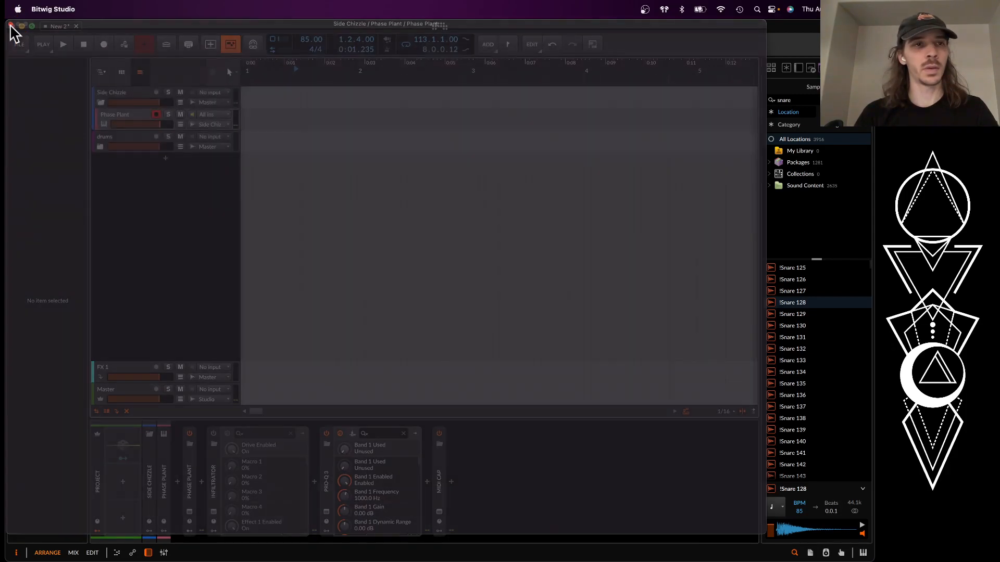
{"action": "left_click", "coordinate": [213, 434]}
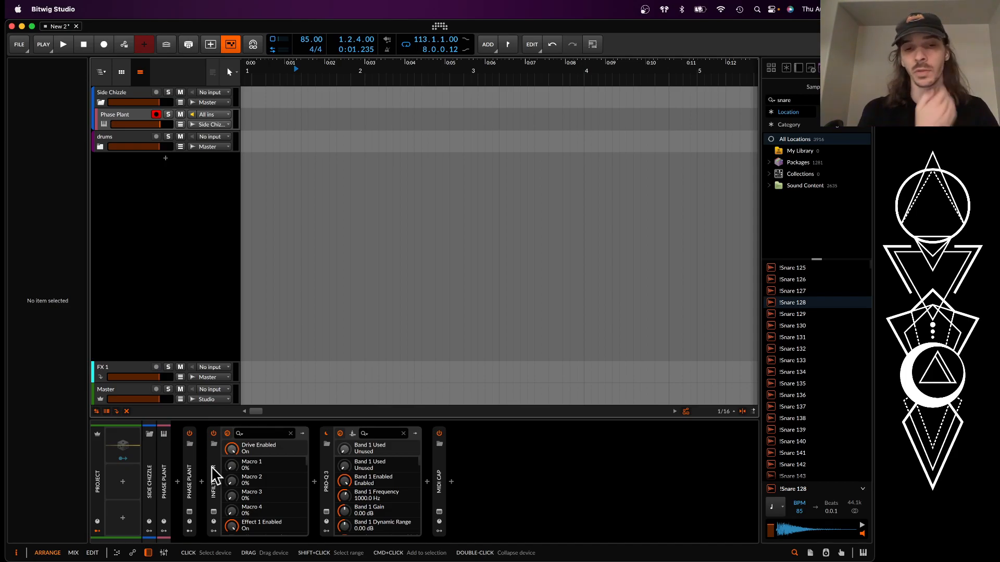
{"action": "left_click", "coordinate": [190, 512]}
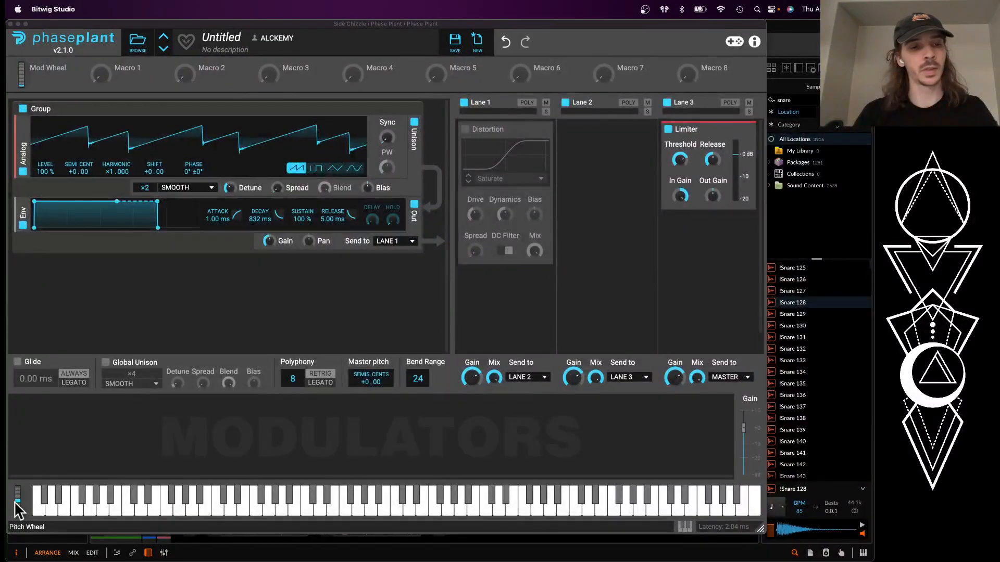
{"action": "left_click_drag", "start_coordinate": [17, 502], "coordinate": [17, 505]}
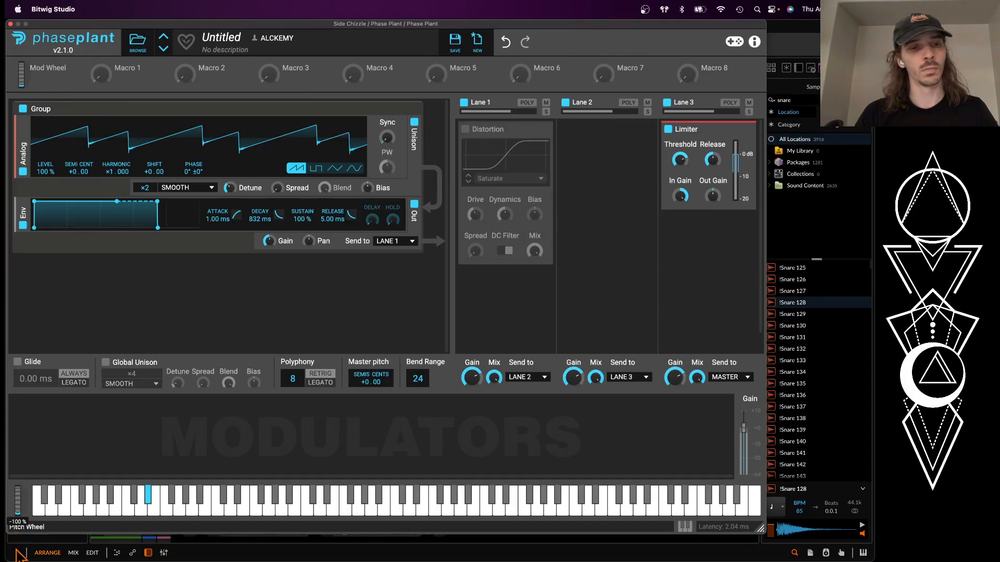
{"action": "left_click_drag", "start_coordinate": [5, 497], "coordinate": [6, 497]}
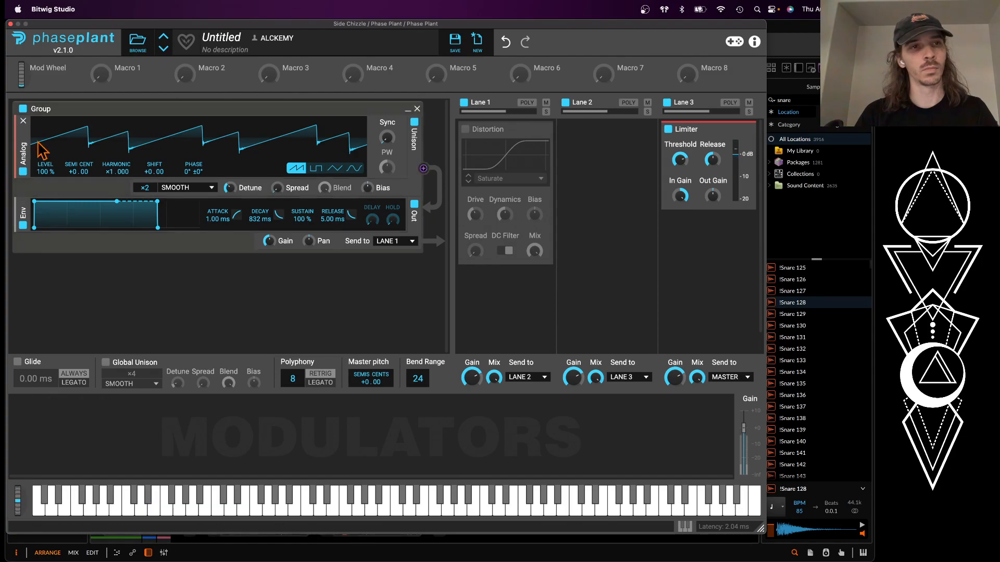
{"action": "left_click", "coordinate": [10, 24]}
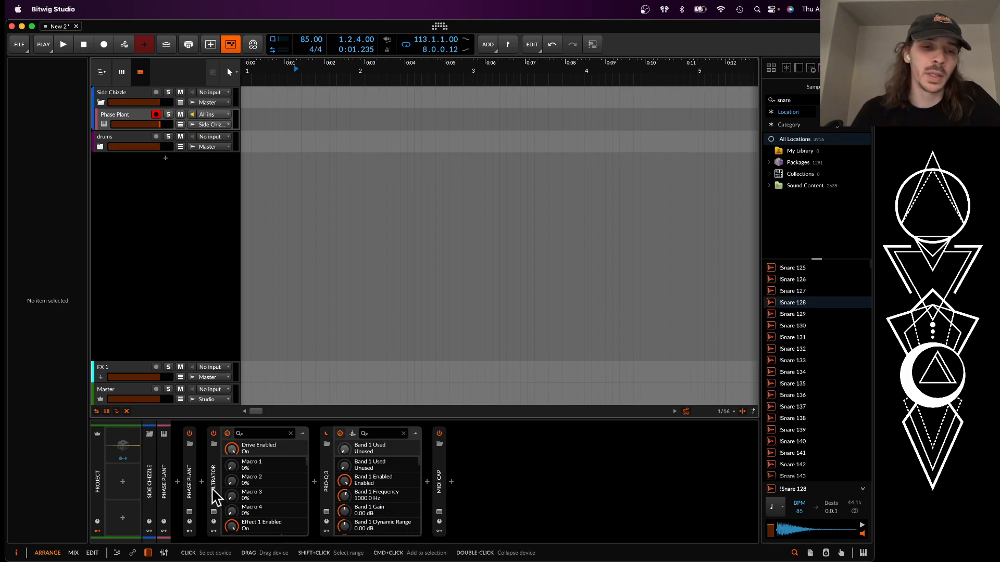
Step: Inspect the Infiltrator device's Monster Filter preset and delete that device from the Phase Plant track's chain
{"action": "left_click", "coordinate": [214, 512]}
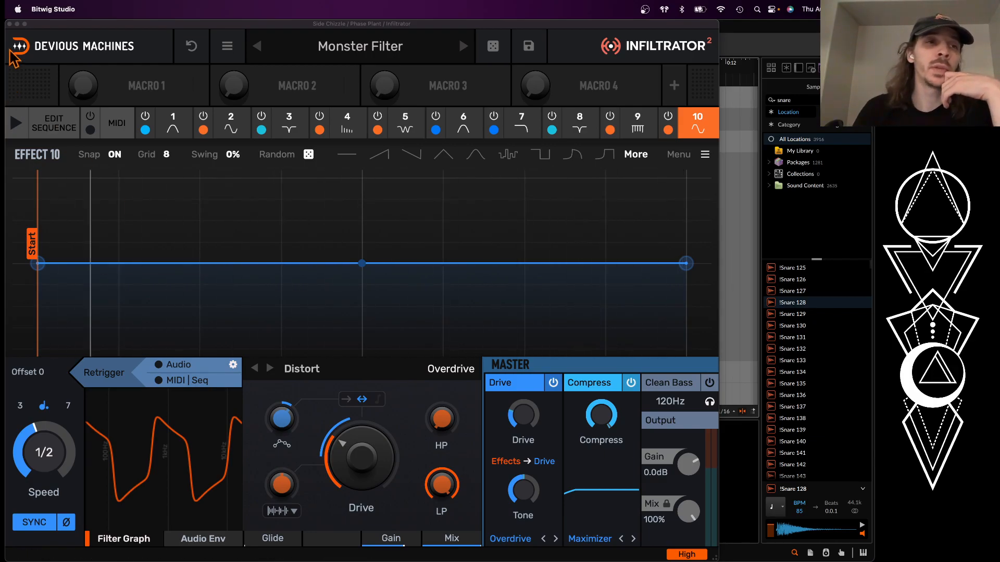
{"action": "left_click", "coordinate": [9, 24]}
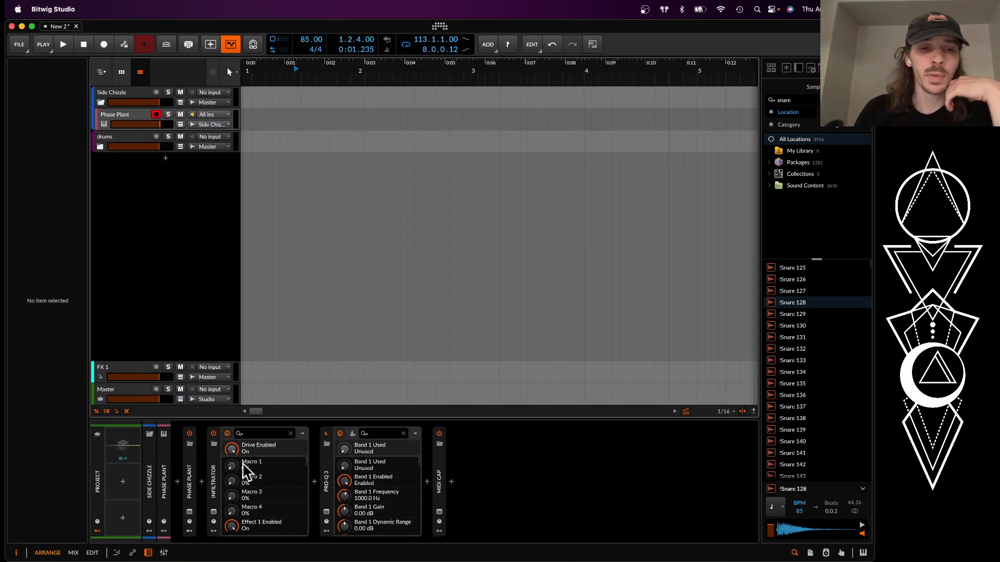
{"action": "key", "text": "Delete"}
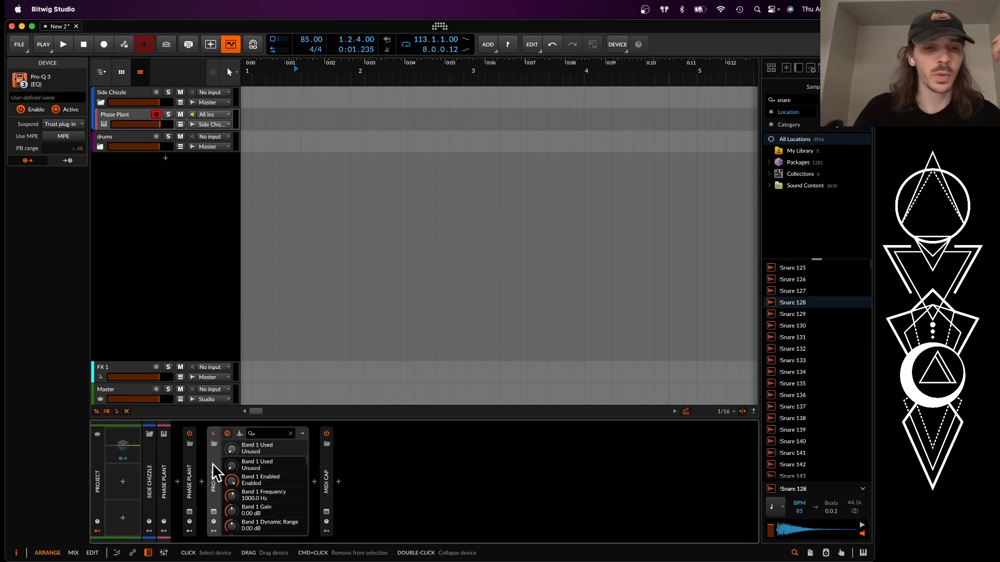
Step: Insert the Dist TUBE-CULTURE distortion between Phase Plant and Pro-Q 3
{"action": "left_click", "coordinate": [202, 482]}
{"action": "type", "text": "DIST"}
{"action": "left_click", "coordinate": [375, 183]}
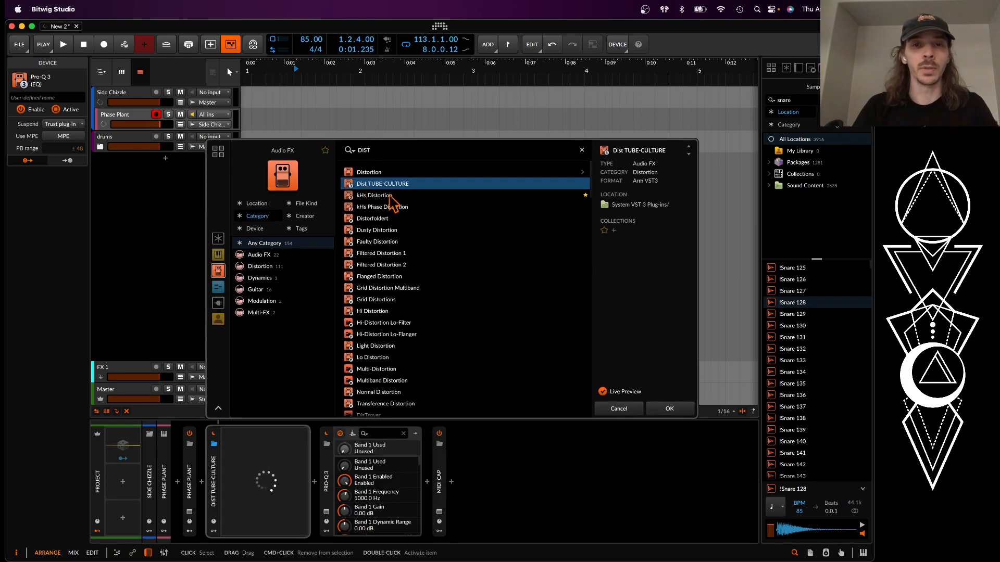
{"action": "left_click", "coordinate": [672, 409]}
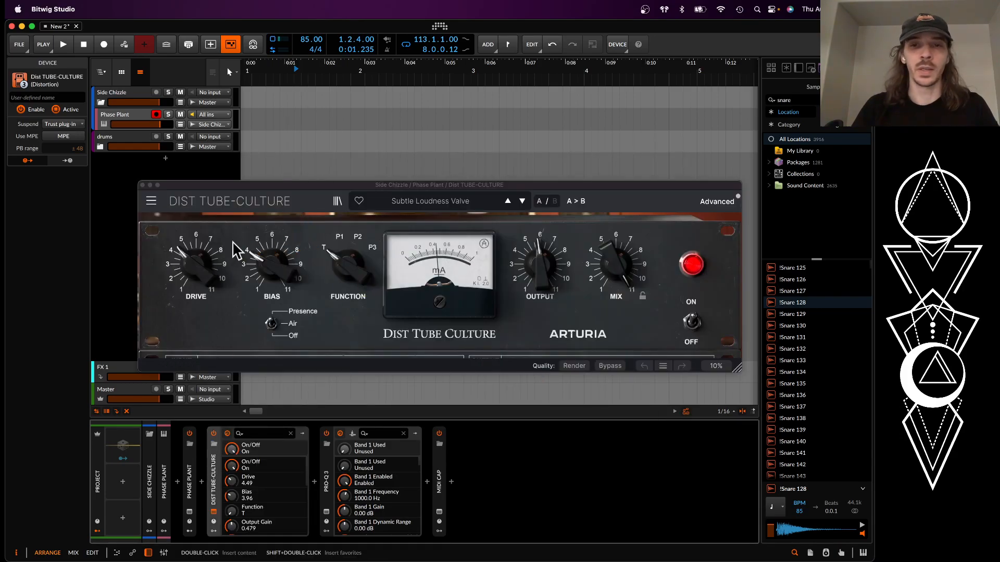
Step: Try the distortion with drive 8.81, bias 5.28, function P1 and output +16.9 dB, and remove the device
{"action": "left_click_drag", "start_coordinate": [193, 264], "coordinate": [193, 219]}
{"action": "left_click_drag", "start_coordinate": [271, 265], "coordinate": [270, 251]}
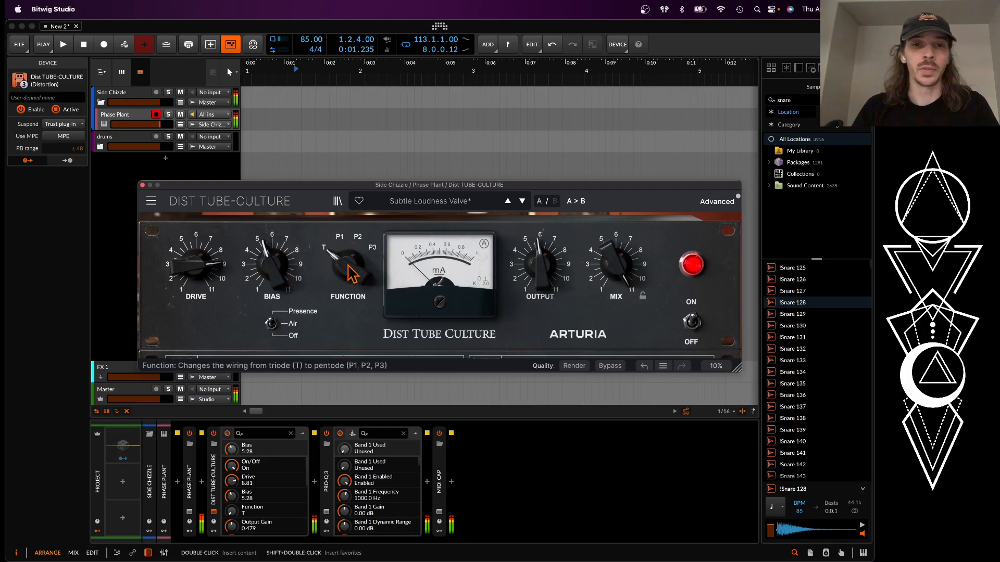
{"action": "left_click_drag", "start_coordinate": [350, 275], "coordinate": [351, 250]}
{"action": "left_click_drag", "start_coordinate": [523, 276], "coordinate": [523, 237]}
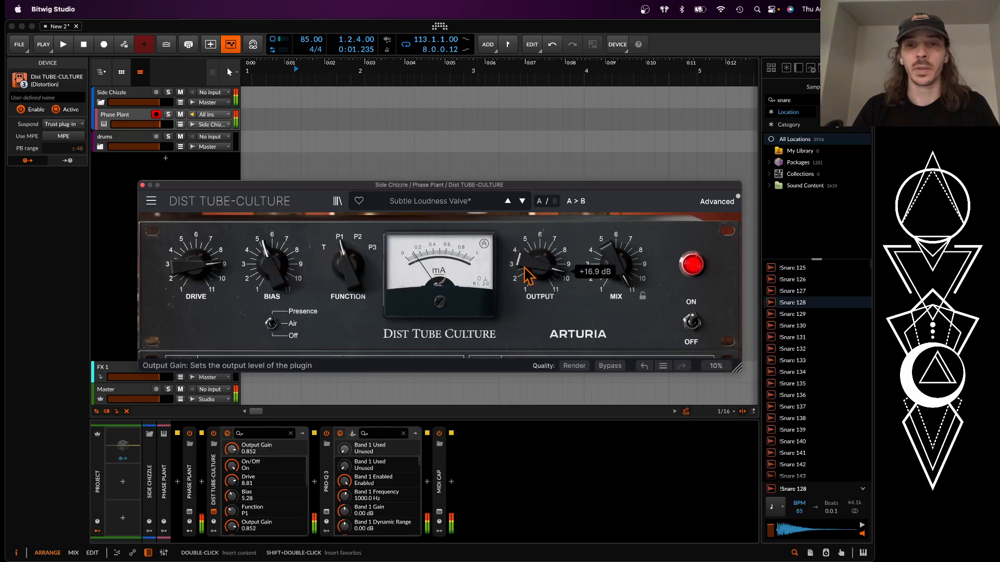
{"action": "left_click", "coordinate": [142, 185]}
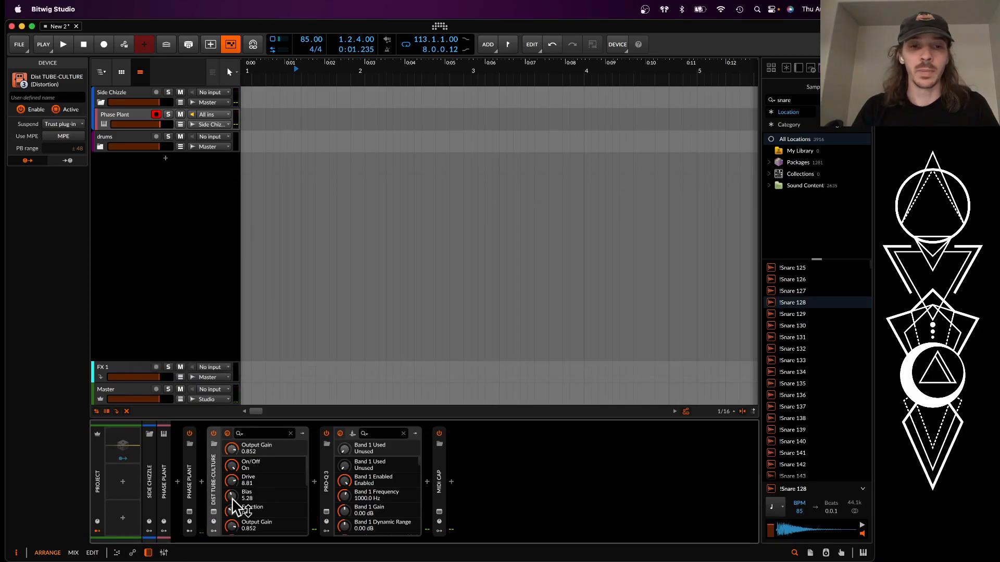
{"action": "key", "text": "Delete"}
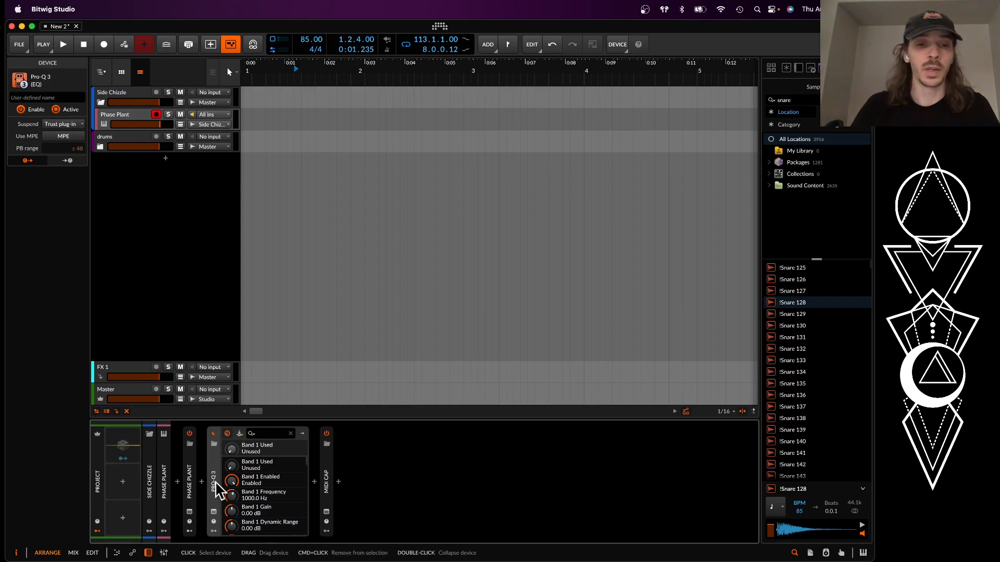
Step: Insert a fresh Infiltrator device between Phase Plant and Pro-Q 3
{"action": "left_click", "coordinate": [202, 483]}
{"action": "type", "text": "INFILTR"}
{"action": "left_click", "coordinate": [363, 175]}
{"action": "left_click", "coordinate": [667, 410]}
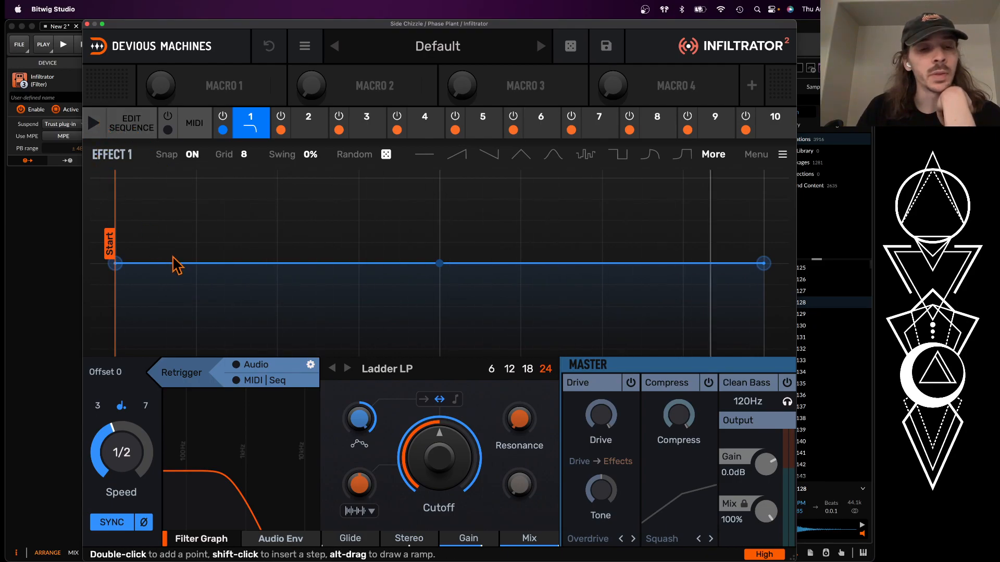
Step: Configure Effect 1 with a speed of 1 bar, Audio and MIDI | Seq retriggering, and the Model-20 BP filter
{"action": "left_click_drag", "start_coordinate": [137, 453], "coordinate": [131, 462]}
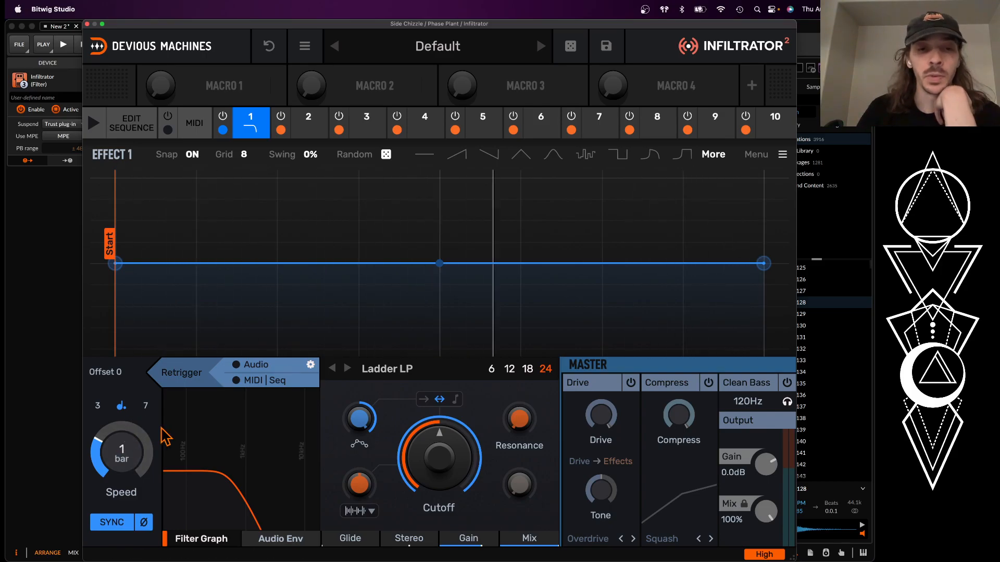
{"action": "left_click", "coordinate": [236, 365]}
{"action": "left_click", "coordinate": [236, 381]}
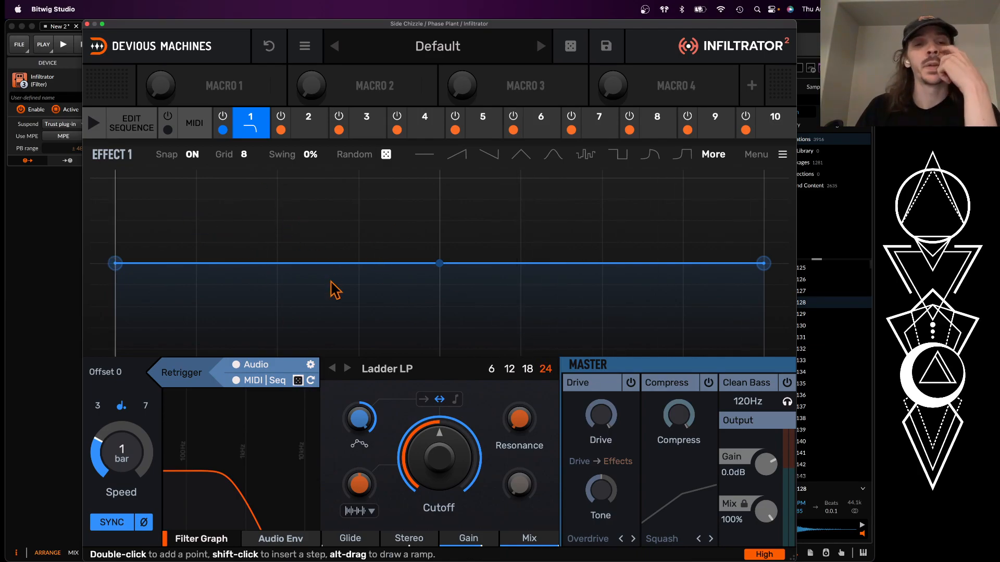
{"action": "left_click", "coordinate": [389, 368]}
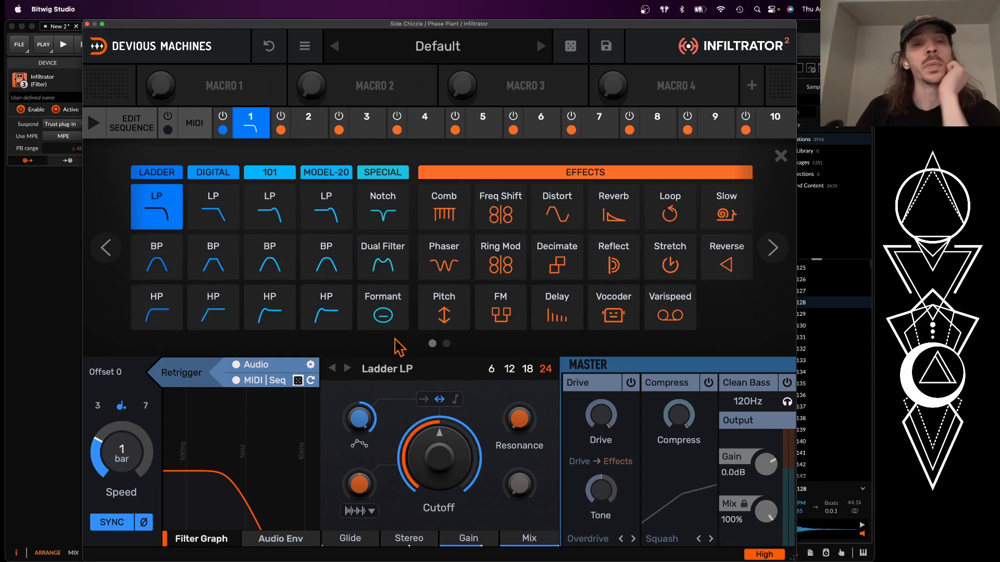
{"action": "left_click", "coordinate": [315, 275]}
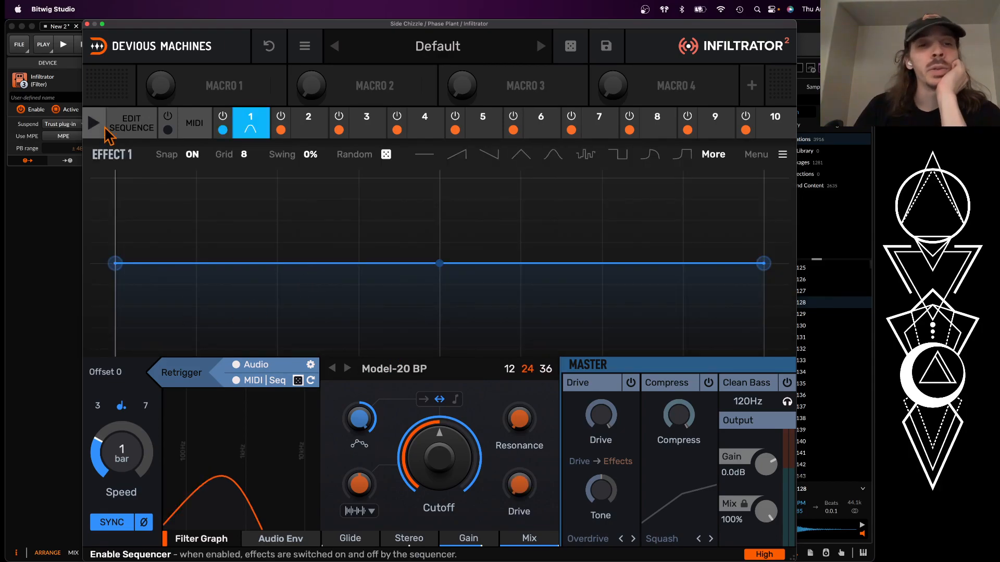
Step: Draw a zigzag envelope for Effect 1 with four alternating peaks and valleys spread across its full length
{"action": "double_click", "coordinate": [153, 195]}
{"action": "double_click", "coordinate": [230, 316]}
{"action": "double_click", "coordinate": [319, 191]}
{"action": "double_click", "coordinate": [396, 309]}
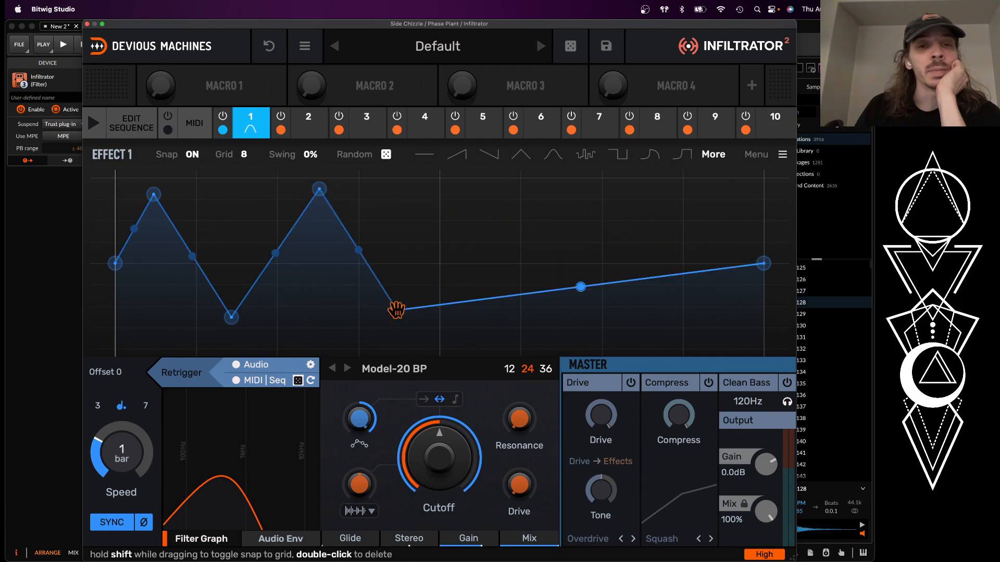
{"action": "double_click", "coordinate": [483, 211]}
{"action": "double_click", "coordinate": [565, 297]}
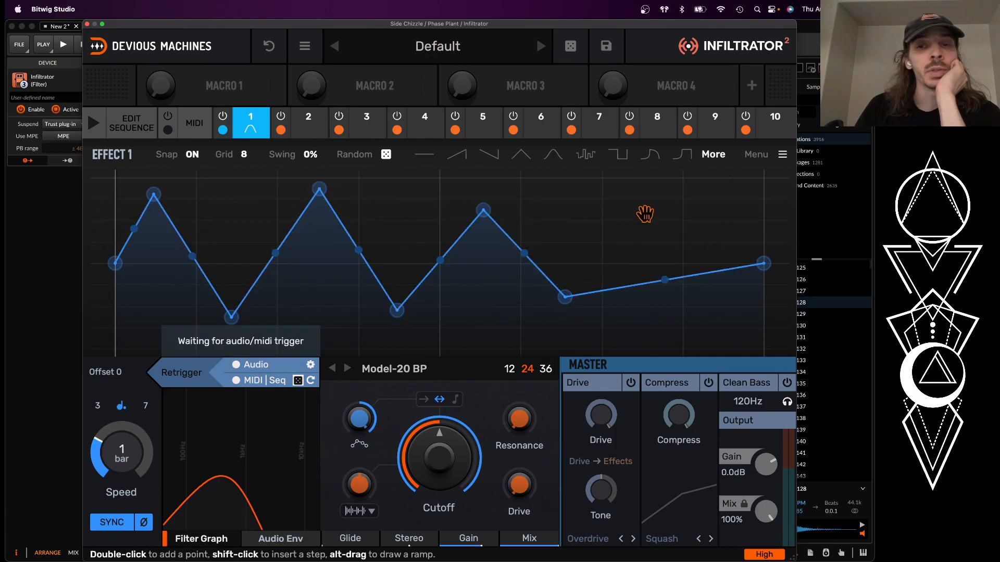
{"action": "double_click", "coordinate": [645, 215]}
{"action": "double_click", "coordinate": [720, 307]}
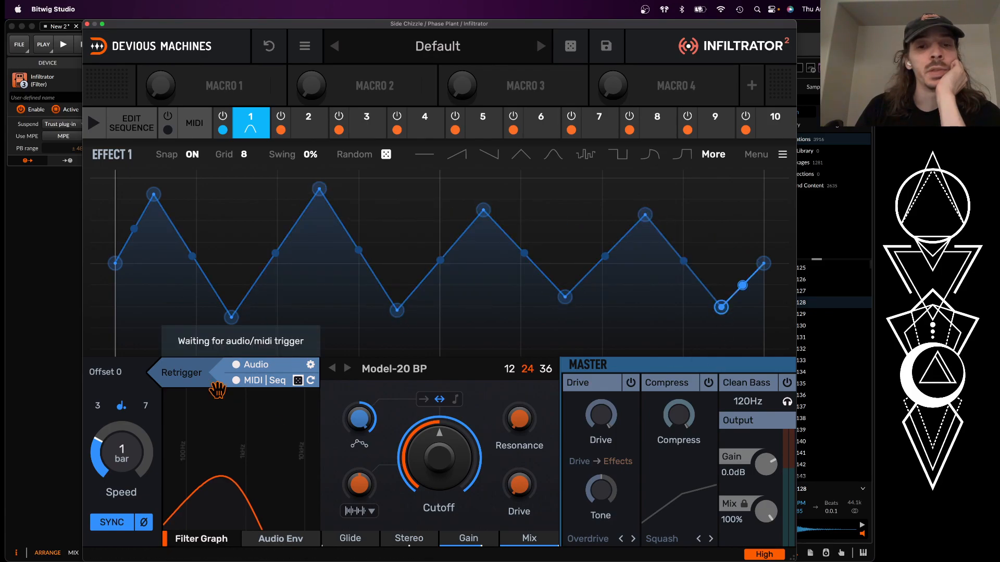
Step: Reduce Effect 1's envelope amount and adjust its filter cutoff while playing notes
{"action": "left_click", "coordinate": [252, 382]}
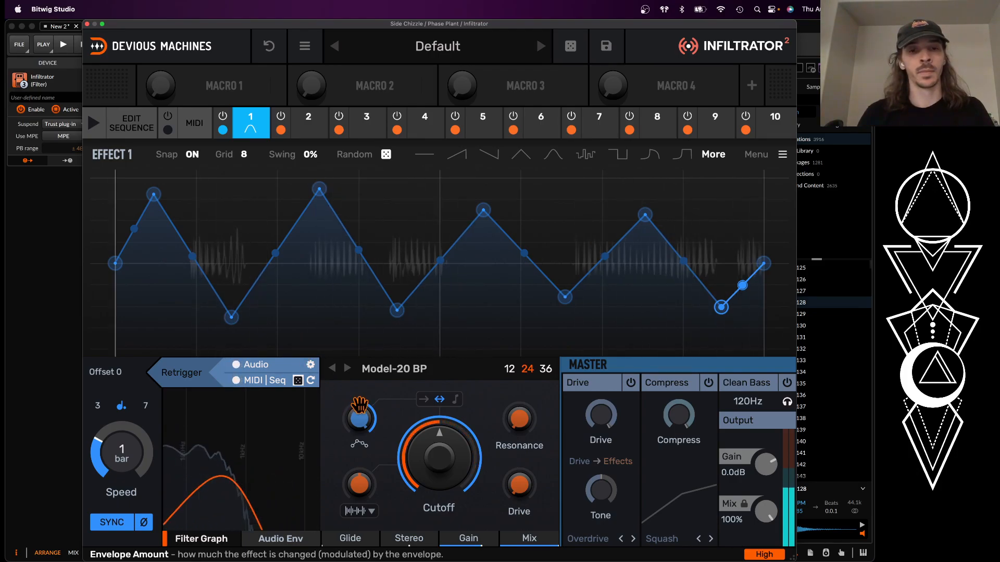
{"action": "left_click", "coordinate": [371, 416]}
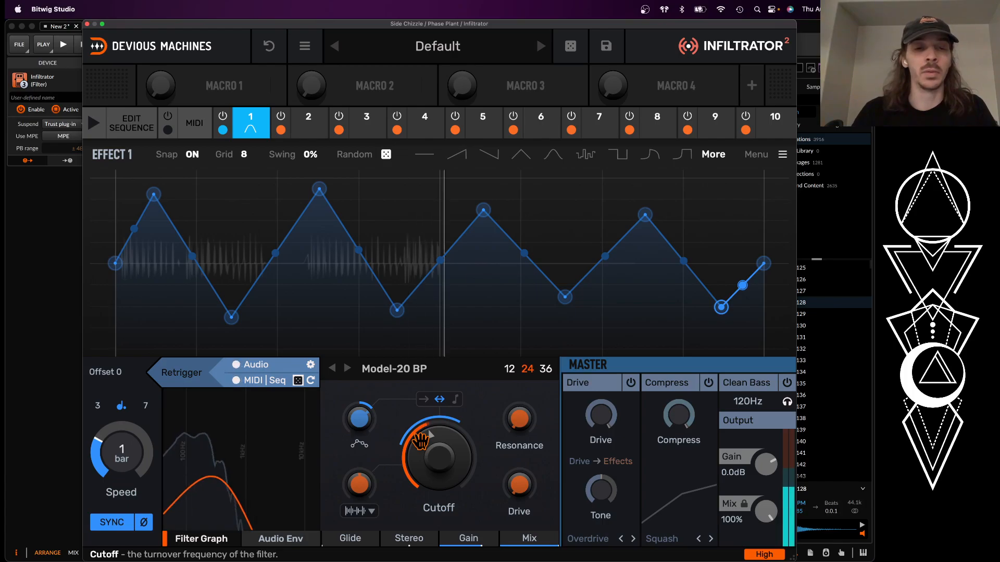
{"action": "left_click_drag", "start_coordinate": [420, 441], "coordinate": [420, 429]}
Step: Set Effect 1's mix to about 49% and resonance to 1%, raise its drive slightly, and lower the cutoff
{"action": "left_click_drag", "start_coordinate": [517, 540], "coordinate": [517, 555]}
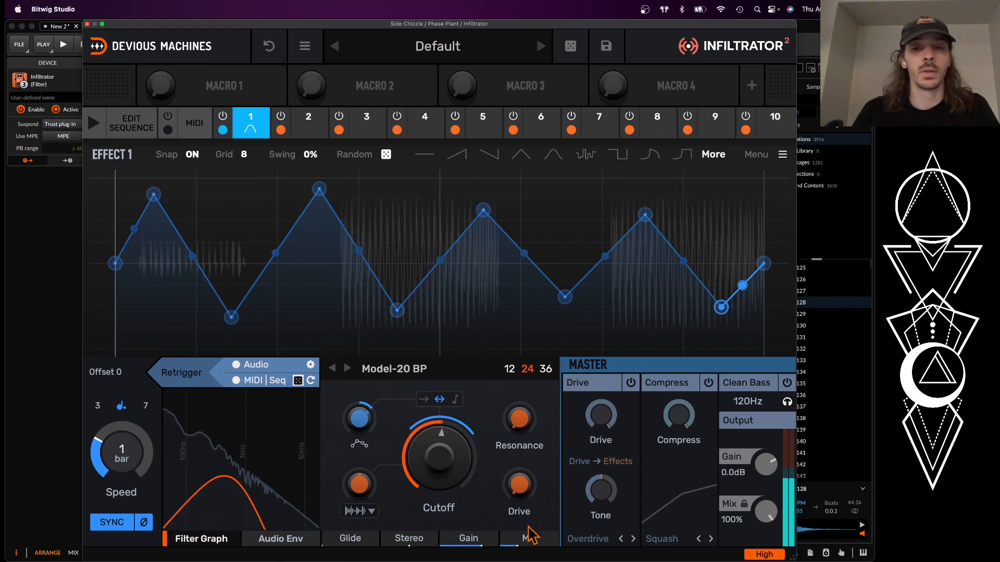
{"action": "left_click_drag", "start_coordinate": [523, 541], "coordinate": [522, 526]}
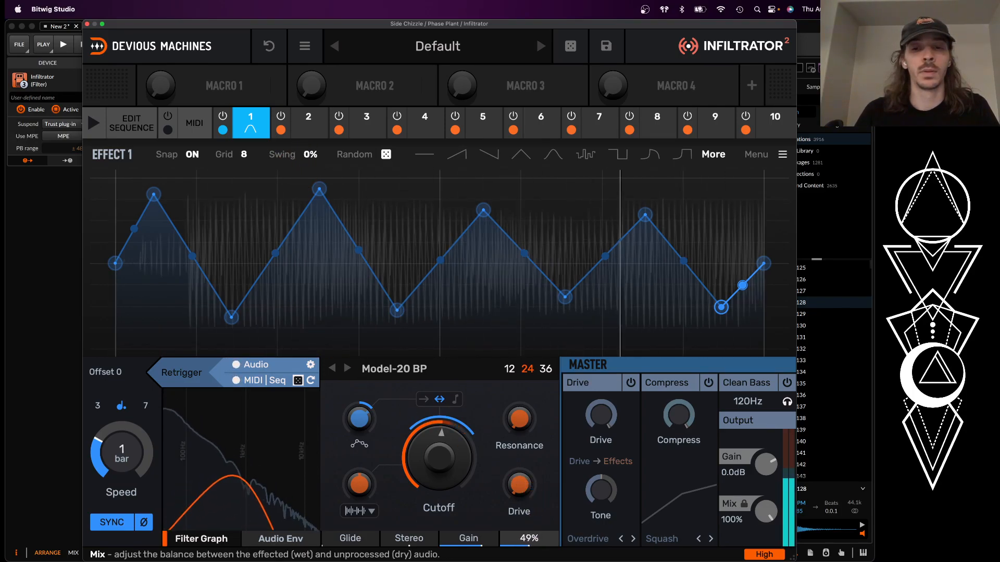
{"action": "left_click_drag", "start_coordinate": [519, 485], "coordinate": [519, 476]}
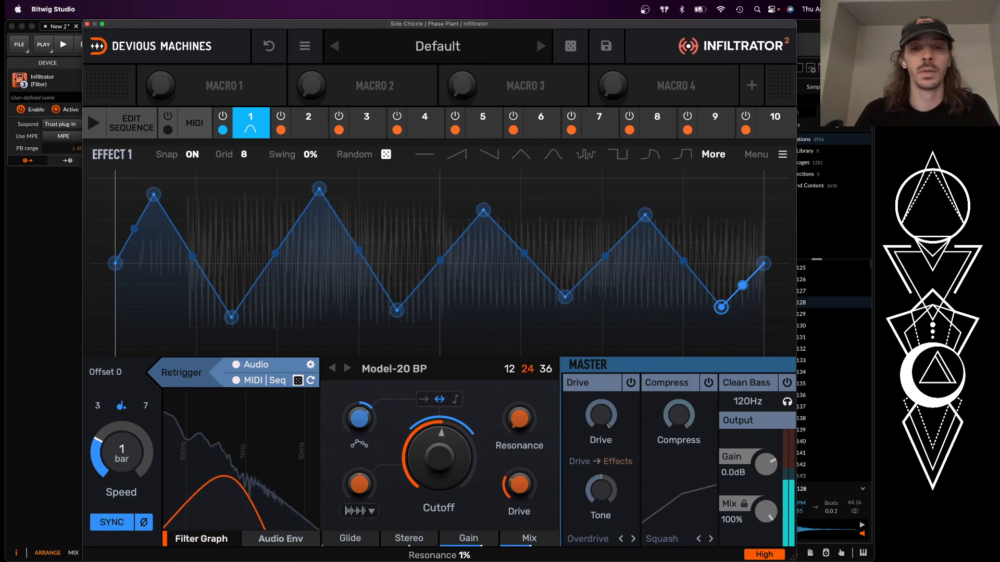
{"action": "left_click_drag", "start_coordinate": [519, 418], "coordinate": [519, 455]}
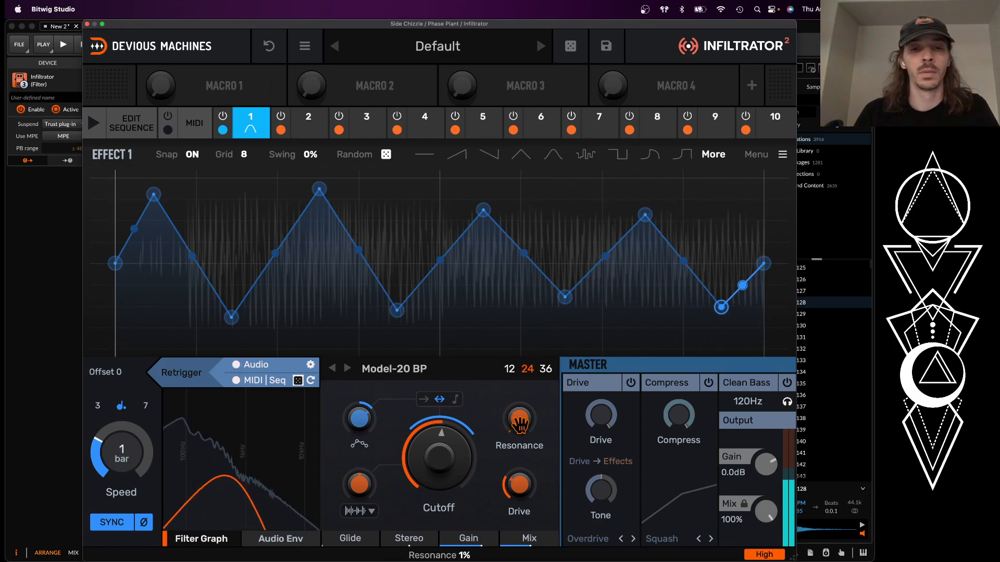
{"action": "left_click_drag", "start_coordinate": [439, 459], "coordinate": [438, 462]}
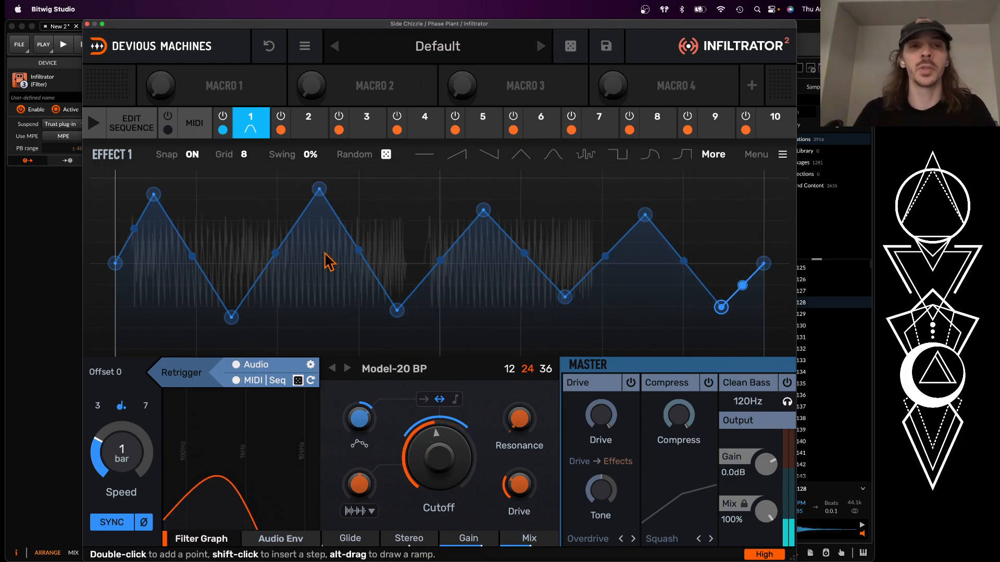
Step: Set up Effect 2 as a Notch filter with a reduced envelope amount and a lowered cutoff
{"action": "double_click", "coordinate": [305, 135]}
{"action": "left_click", "coordinate": [377, 229]}
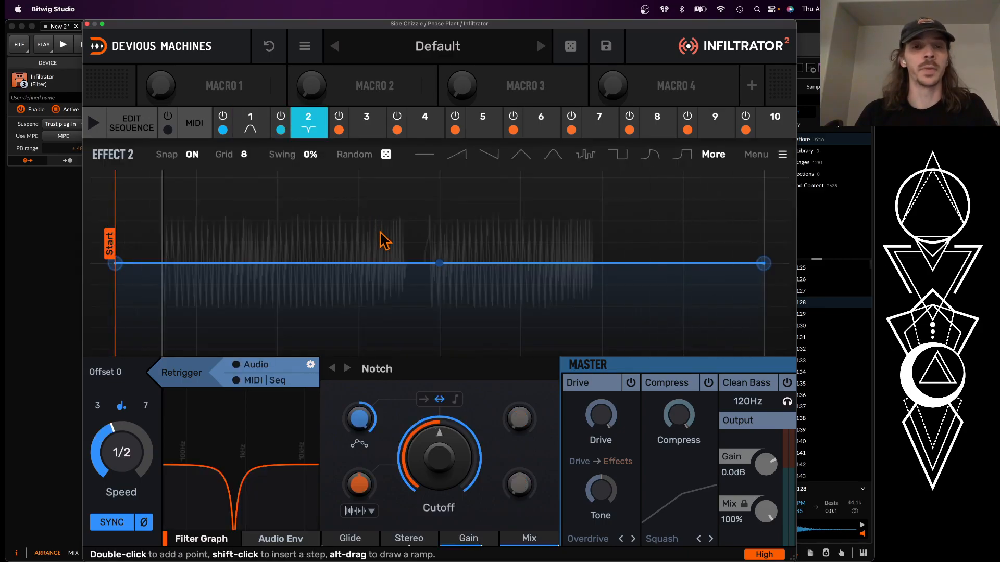
{"action": "left_click_drag", "start_coordinate": [356, 414], "coordinate": [356, 470]}
{"action": "left_click_drag", "start_coordinate": [439, 437], "coordinate": [439, 445]}
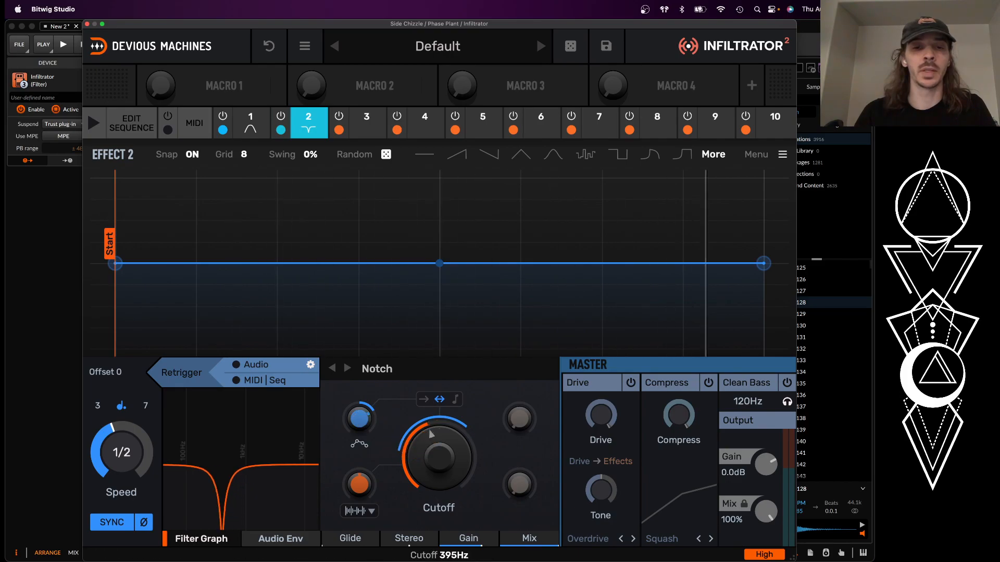
{"action": "left_click_drag", "start_coordinate": [357, 437], "coordinate": [359, 439]}
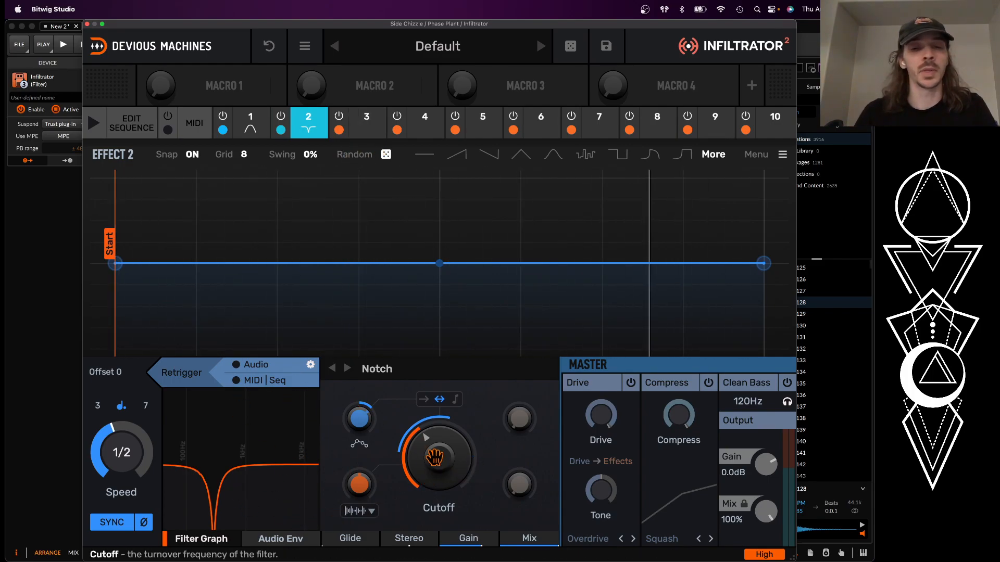
Step: Draw an uneven zigzag envelope for Effect 2 with three peaks and two valleys
{"action": "double_click", "coordinate": [178, 195]}
{"action": "double_click", "coordinate": [282, 322]}
{"action": "double_click", "coordinate": [369, 213]}
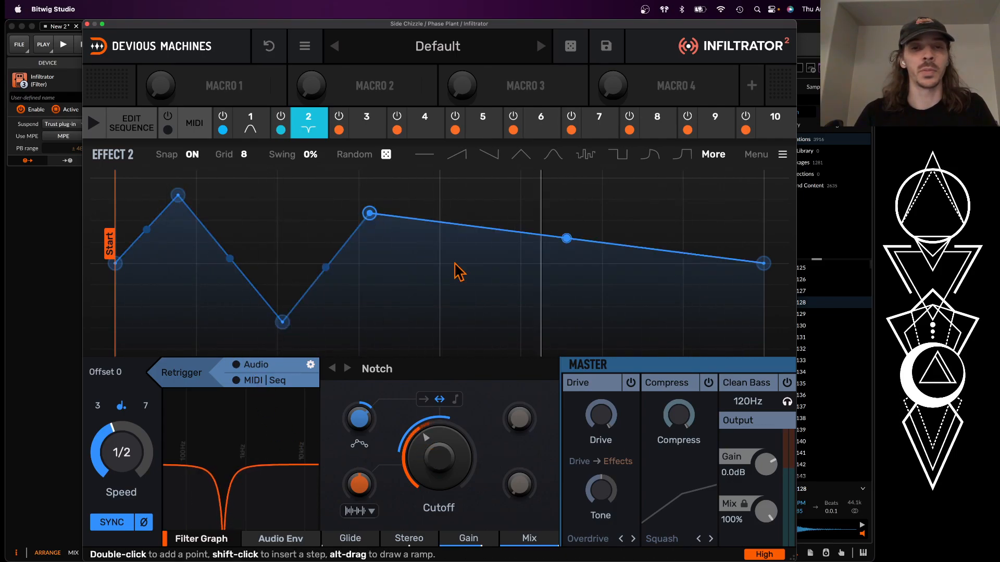
{"action": "double_click", "coordinate": [538, 328]}
{"action": "double_click", "coordinate": [669, 181]}
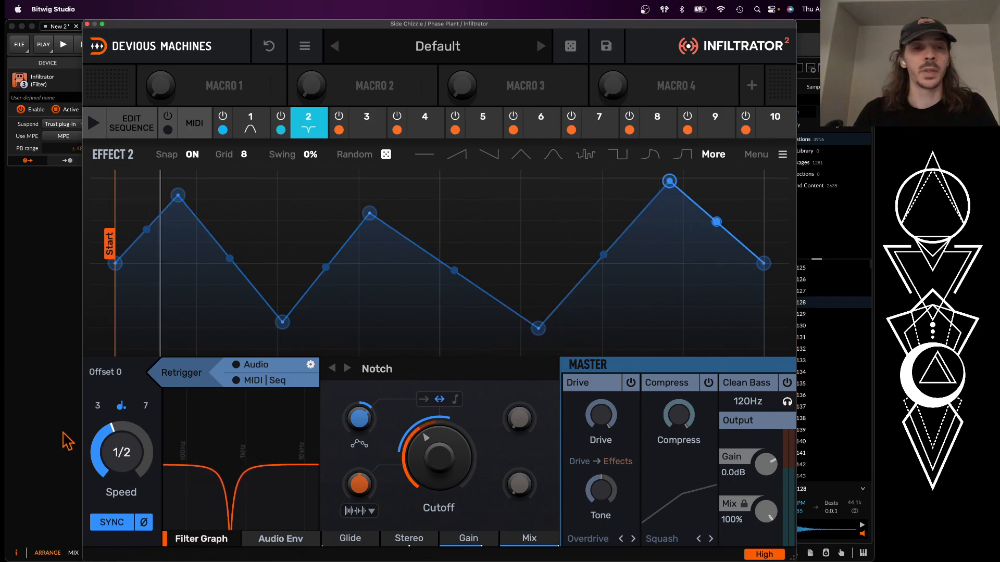
Step: Set Effect 2's envelope speed to 1 bar and retrigger it from both audio and MIDI/Seq with a randomised start
{"action": "left_click_drag", "start_coordinate": [119, 454], "coordinate": [118, 464]}
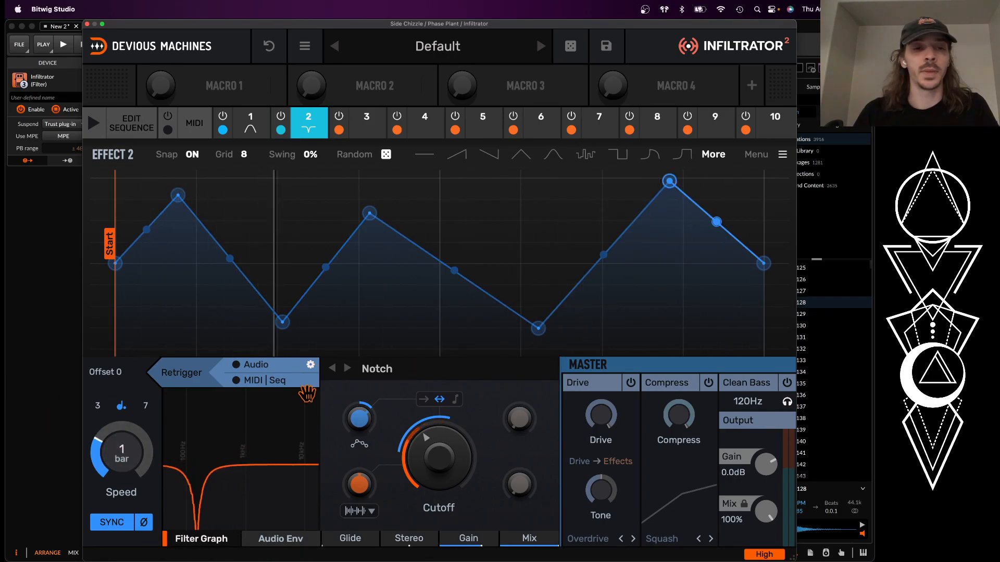
{"action": "left_click", "coordinate": [235, 366]}
{"action": "left_click", "coordinate": [235, 381]}
{"action": "left_click", "coordinate": [297, 380]}
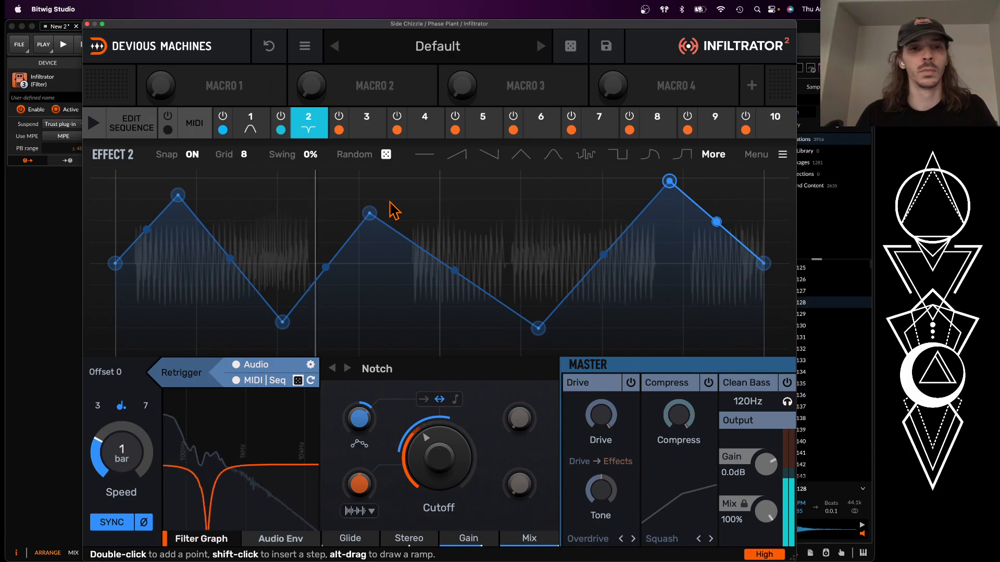
Step: Load Distort in the Effect 3 slot and lower its drive to about the middle of the range
{"action": "left_click", "coordinate": [364, 131]}
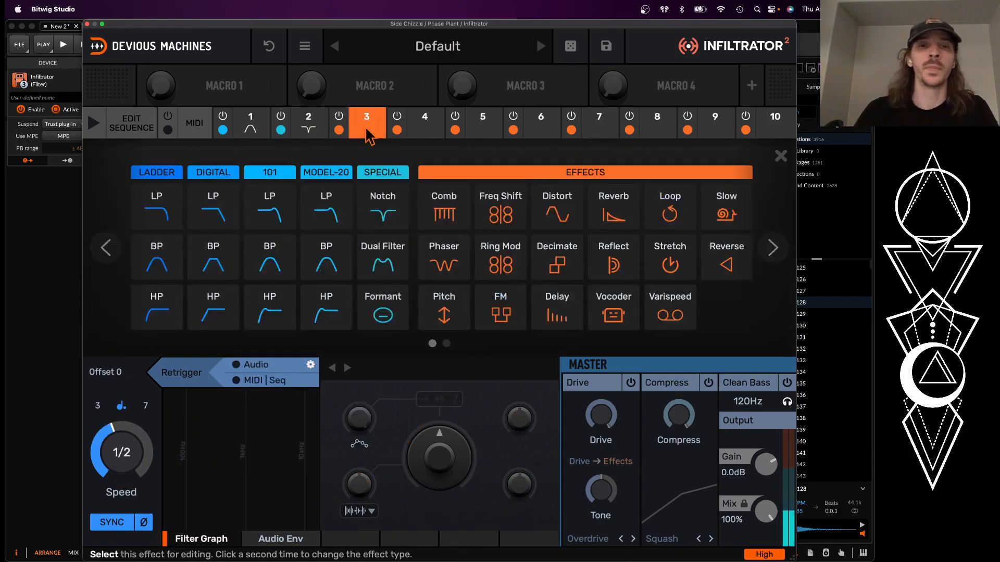
{"action": "left_click", "coordinate": [556, 211]}
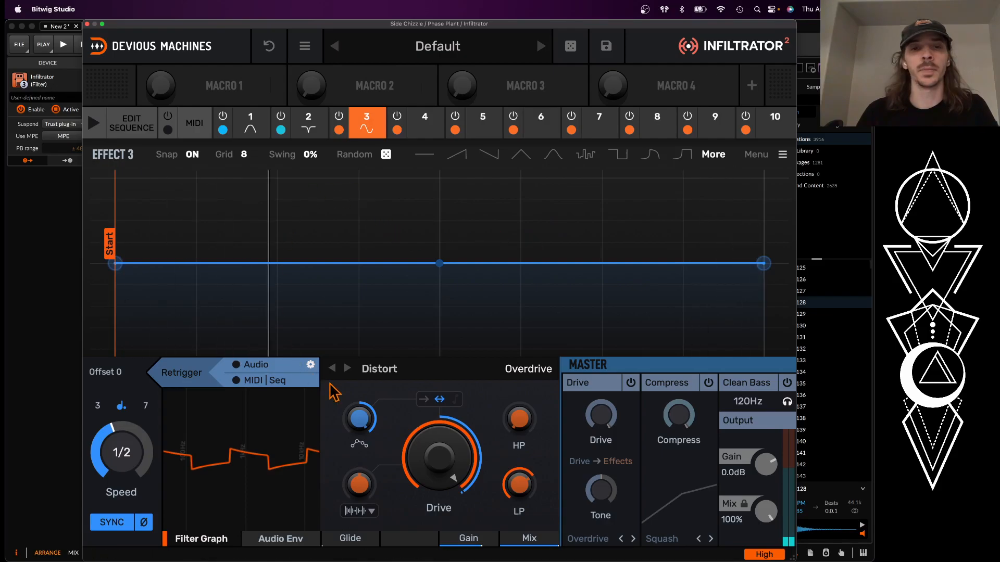
{"action": "left_click_drag", "start_coordinate": [439, 433], "coordinate": [439, 417]}
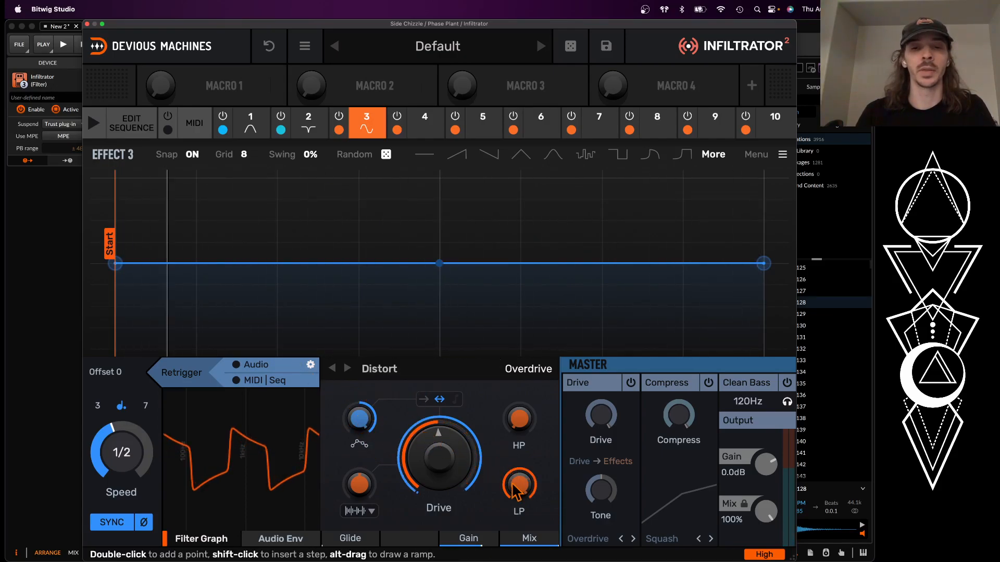
Step: Draw an Effect 3 envelope with two peaks and two valleys, a high plateau past the middle, and an end point below the midline
{"action": "double_click", "coordinate": [164, 189]}
{"action": "double_click", "coordinate": [239, 334]}
{"action": "double_click", "coordinate": [327, 225]}
{"action": "double_click", "coordinate": [389, 338]}
{"action": "double_click", "coordinate": [455, 179]}
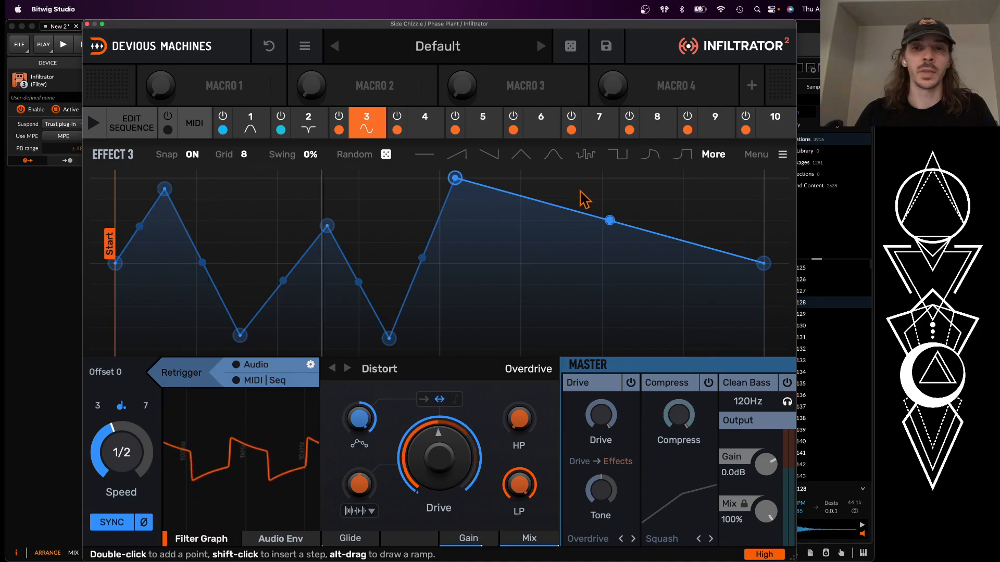
{"action": "double_click", "coordinate": [591, 178]}
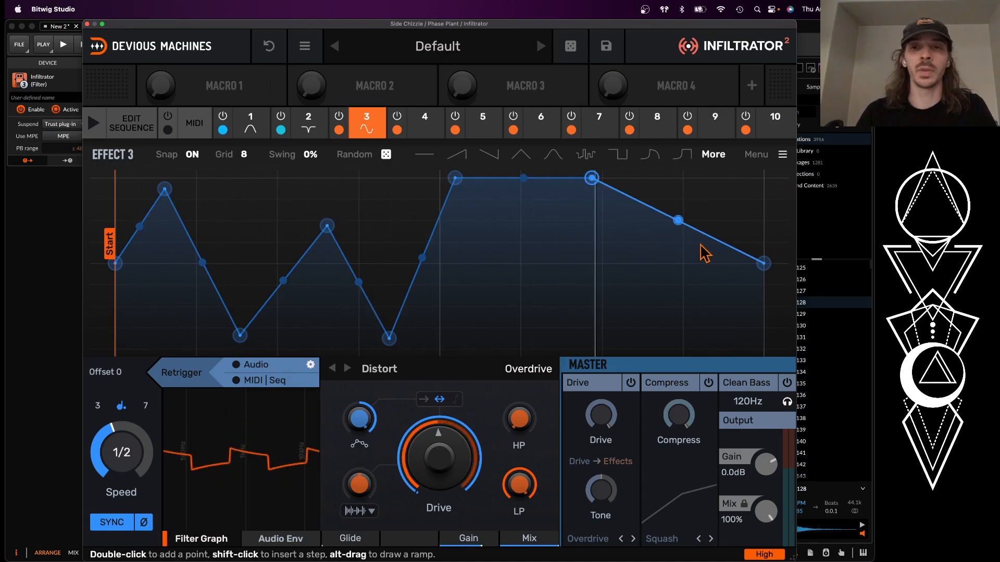
{"action": "left_click_drag", "start_coordinate": [763, 264], "coordinate": [764, 312]}
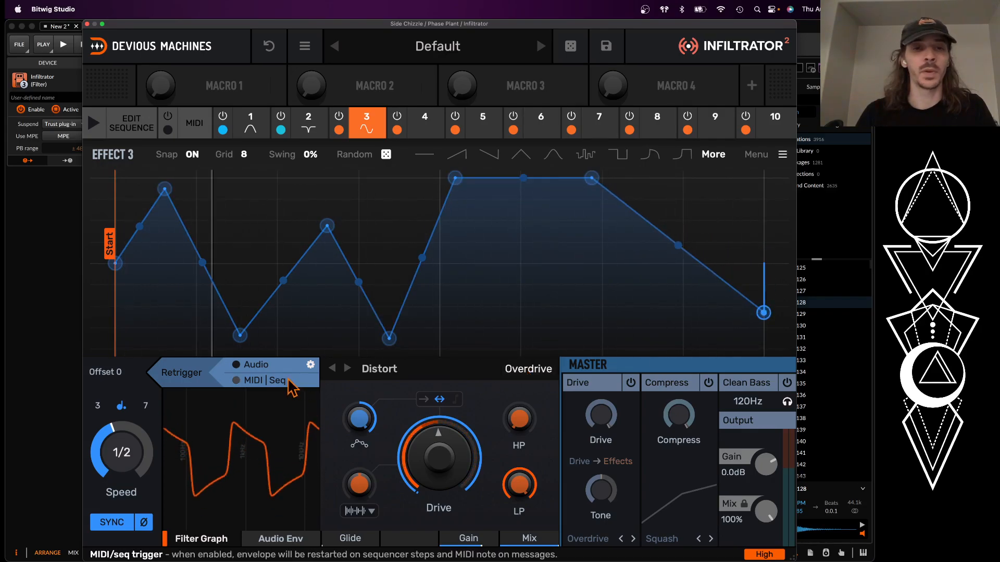
Step: Enable audio and MIDI/Seq retriggering for Effect 3's envelope and set its speed to 1 bar
{"action": "left_click", "coordinate": [235, 365]}
{"action": "left_click", "coordinate": [236, 381]}
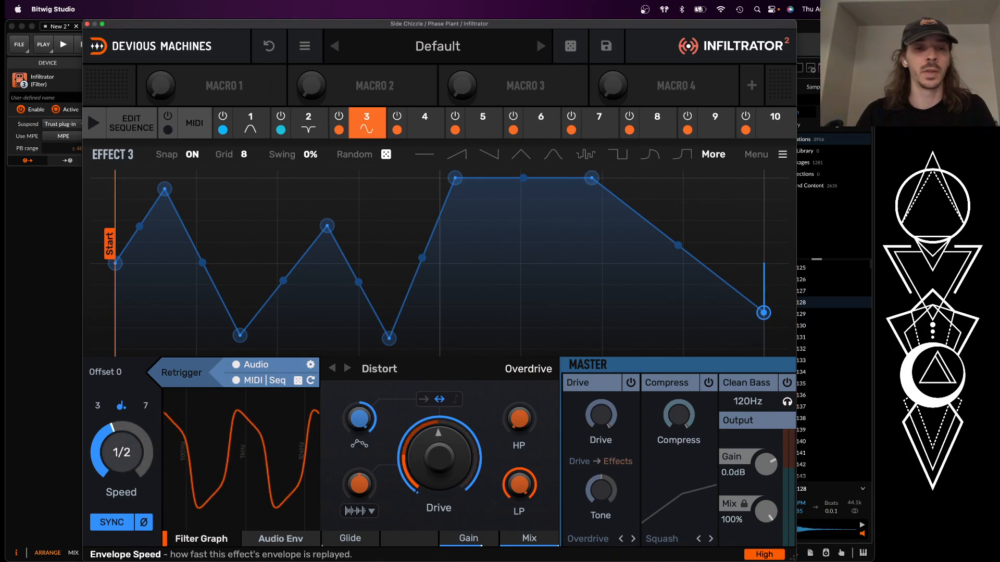
{"action": "left_click_drag", "start_coordinate": [133, 453], "coordinate": [134, 458]}
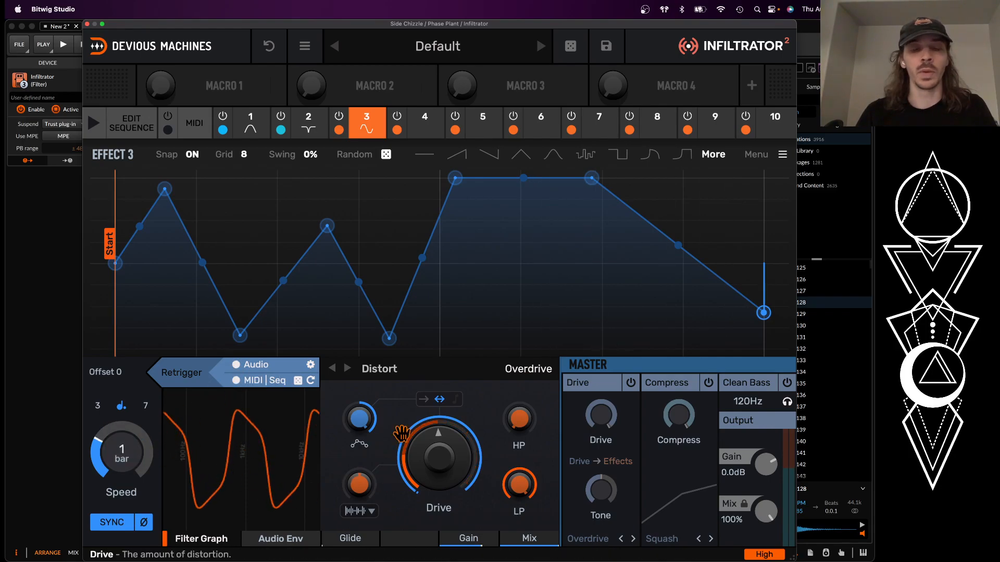
Step: Lower Effect 3's drive to a small amount, make its envelope modulation unipolar, and adjust the envelope amount to about half
{"action": "mouse_move", "coordinate": [441, 440]}
{"action": "left_mouse_down"}
{"action": "mouse_move", "coordinate": [441, 464]}
{"action": "mouse_move", "coordinate": [441, 452]}
{"action": "left_mouse_up"}
{"action": "left_click_drag", "start_coordinate": [355, 420], "coordinate": [354, 445]}
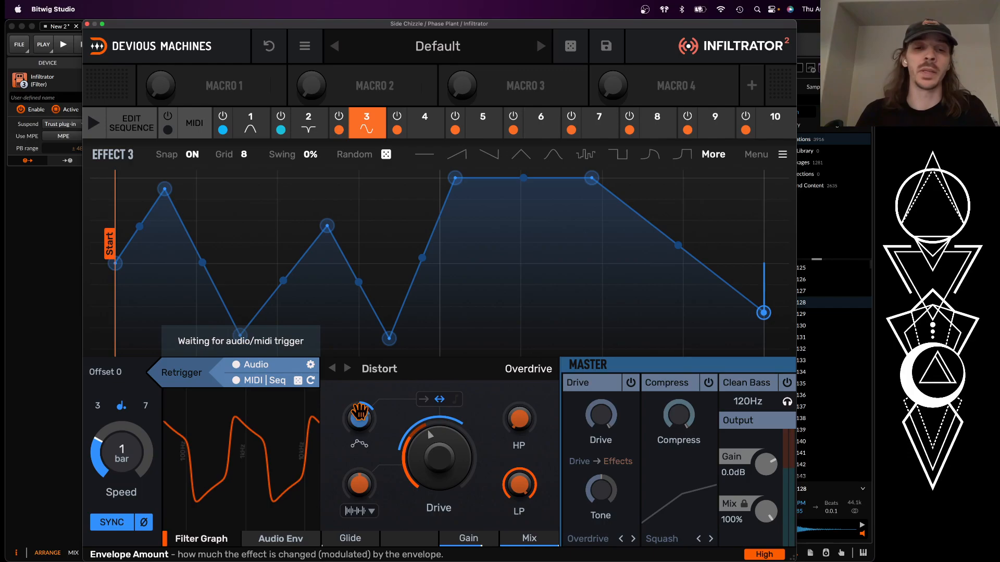
{"action": "left_click_drag", "start_coordinate": [439, 448], "coordinate": [438, 495]}
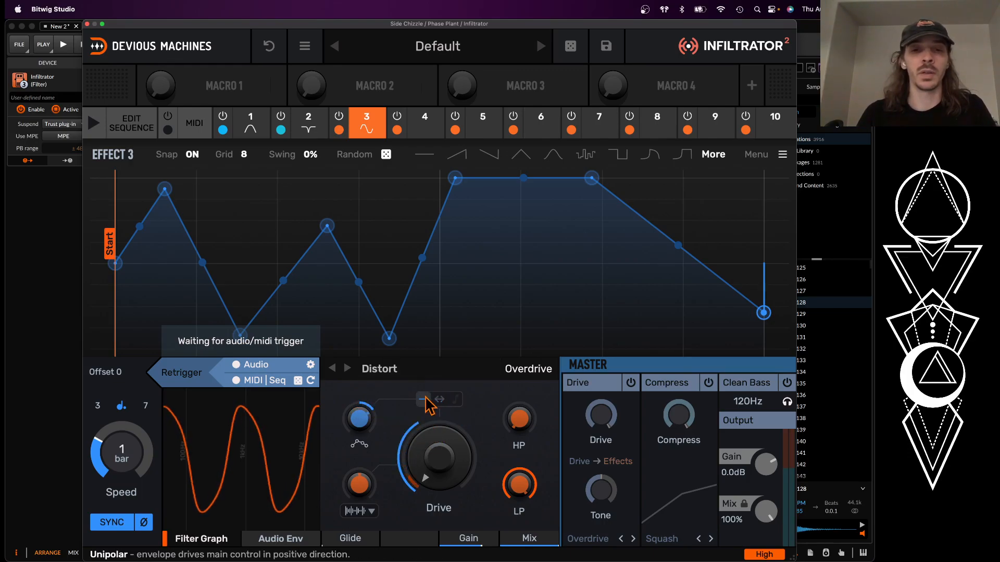
{"action": "left_click_drag", "start_coordinate": [360, 417], "coordinate": [360, 401]}
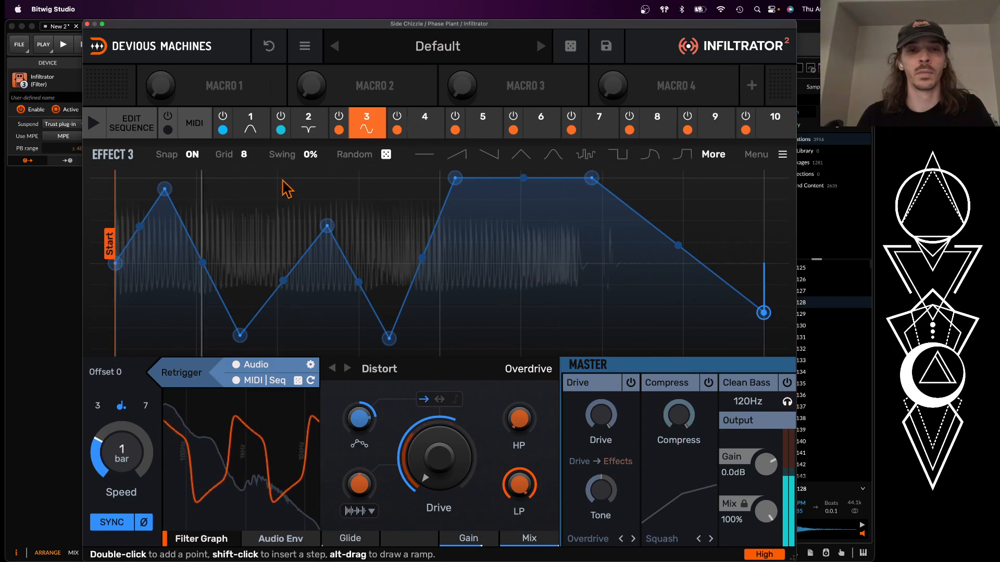
Step: Load Comb as Effect 4 with 47% envelope amount, 19% resonance and 48% mix
{"action": "double_click", "coordinate": [424, 140]}
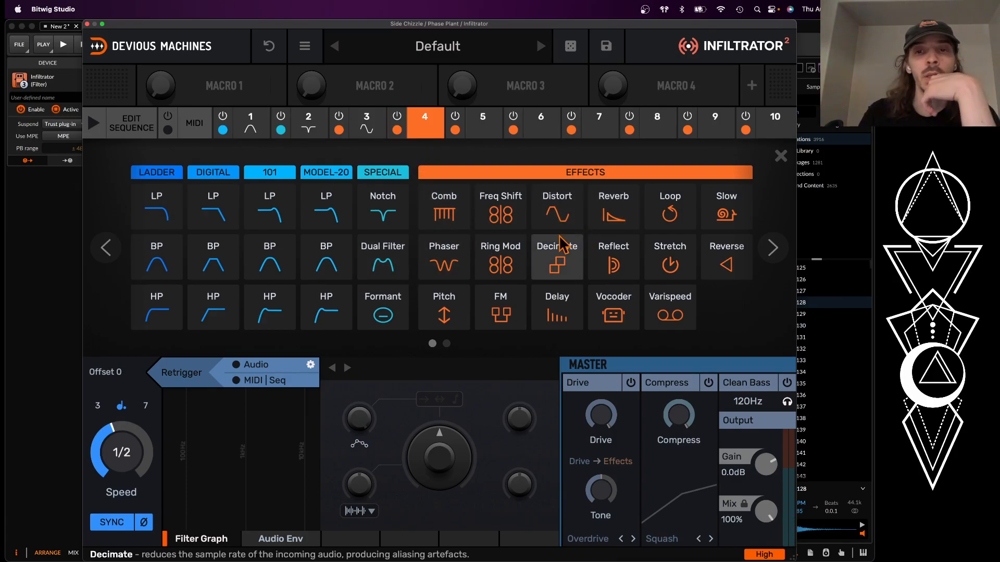
{"action": "left_click", "coordinate": [446, 211]}
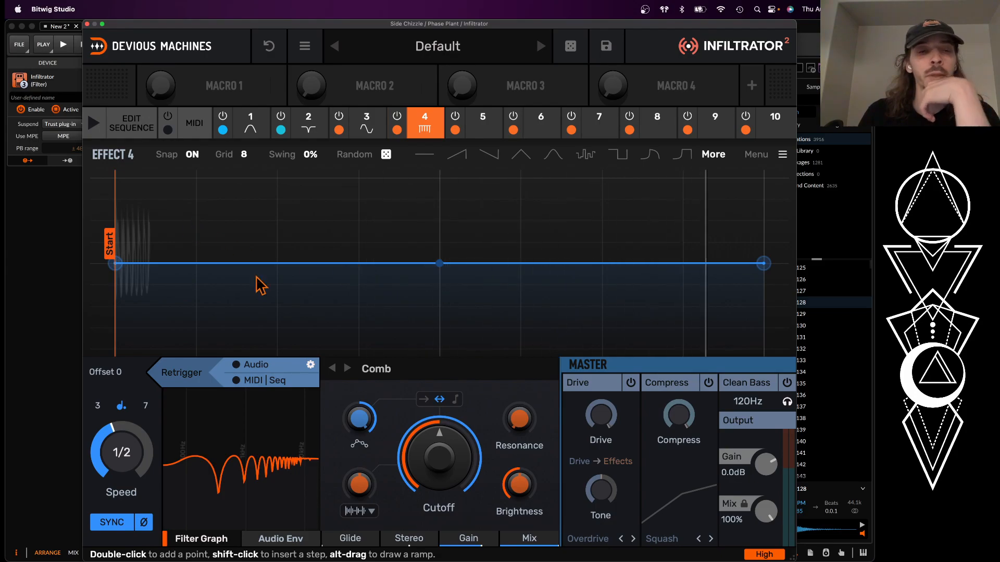
{"action": "left_click_drag", "start_coordinate": [360, 422], "coordinate": [361, 414]}
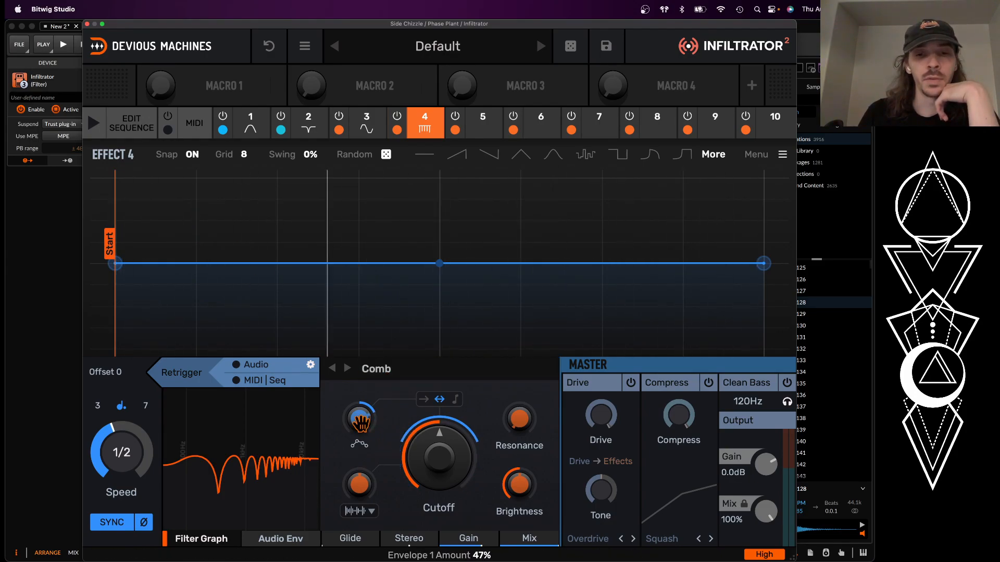
{"action": "left_click_drag", "start_coordinate": [519, 423], "coordinate": [519, 409]}
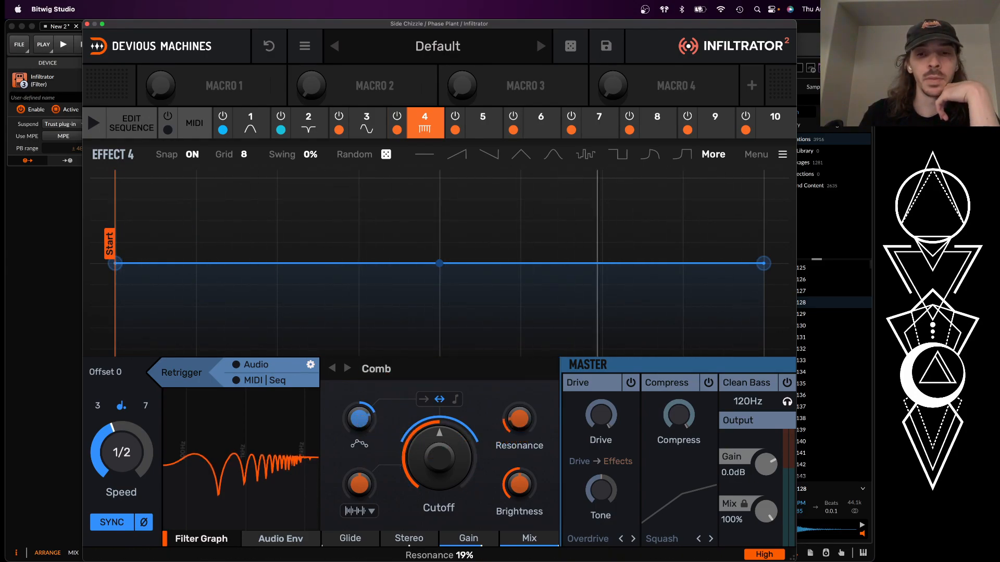
{"action": "left_click_drag", "start_coordinate": [542, 541], "coordinate": [536, 541]}
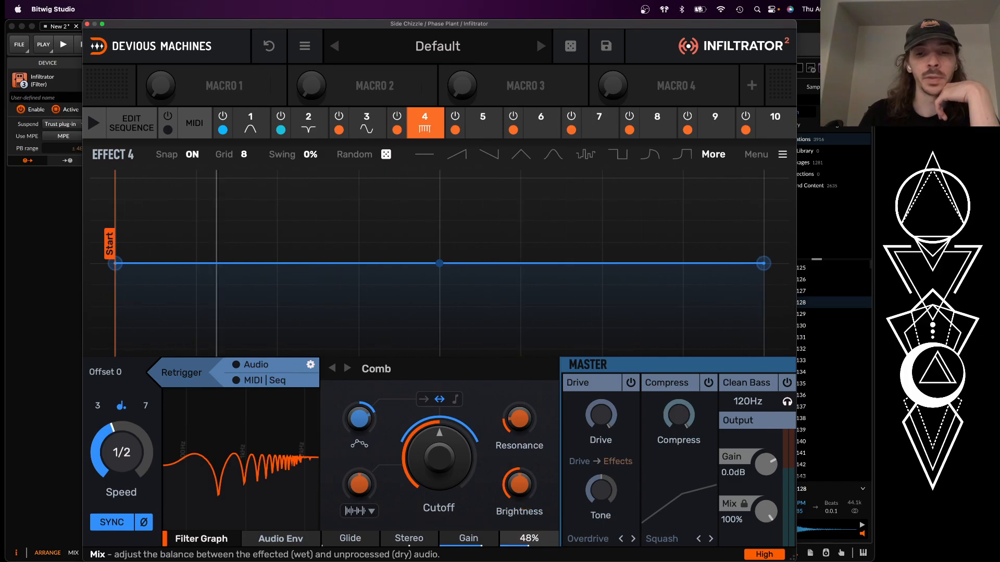
Step: Draw an uneven zigzag envelope with three peaks and three valleys for Effect 4 and set its speed to 1 bar
{"action": "double_click", "coordinate": [146, 198]}
{"action": "double_click", "coordinate": [313, 307]}
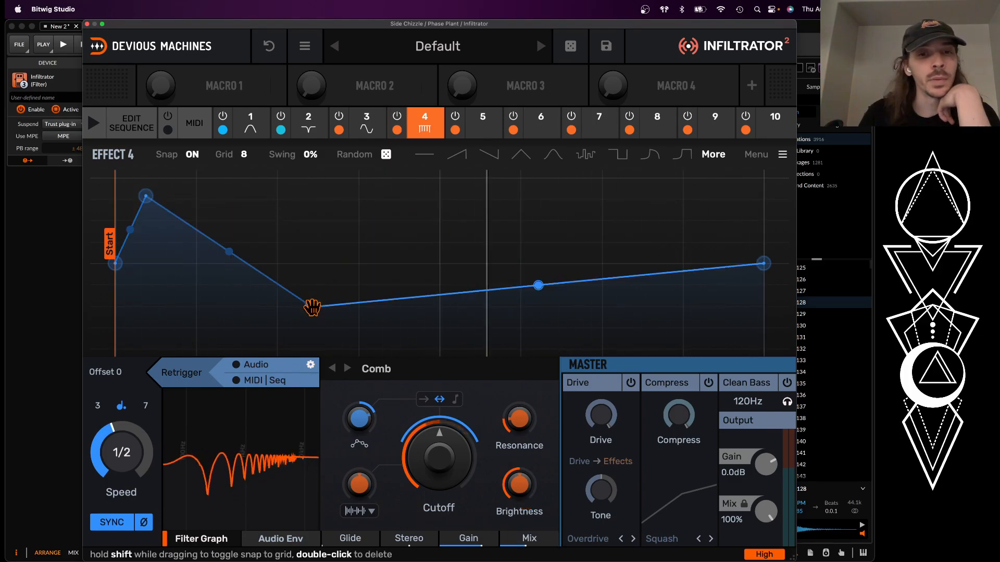
{"action": "double_click", "coordinate": [353, 179]}
{"action": "double_click", "coordinate": [494, 342]}
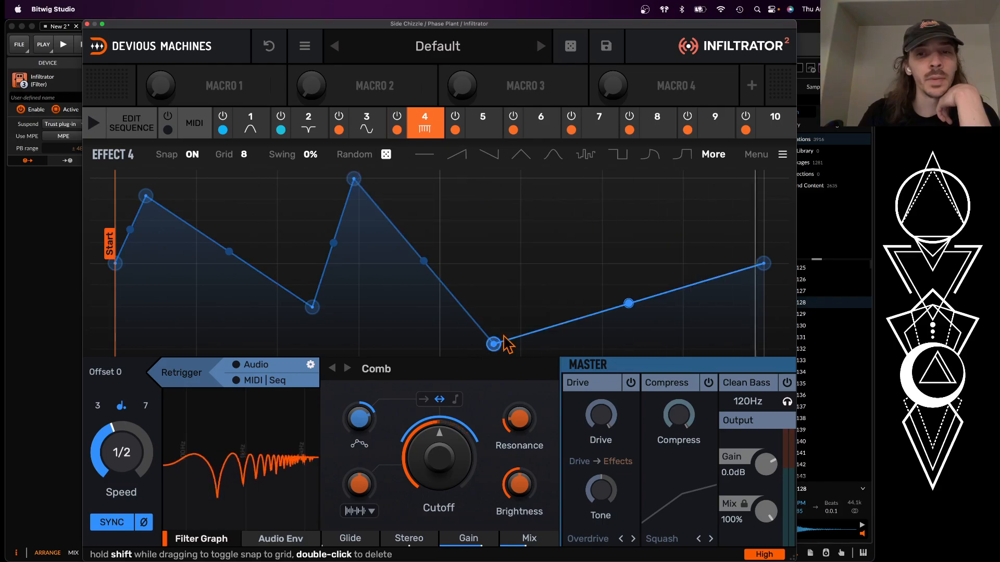
{"action": "double_click", "coordinate": [572, 224]}
{"action": "double_click", "coordinate": [741, 342]}
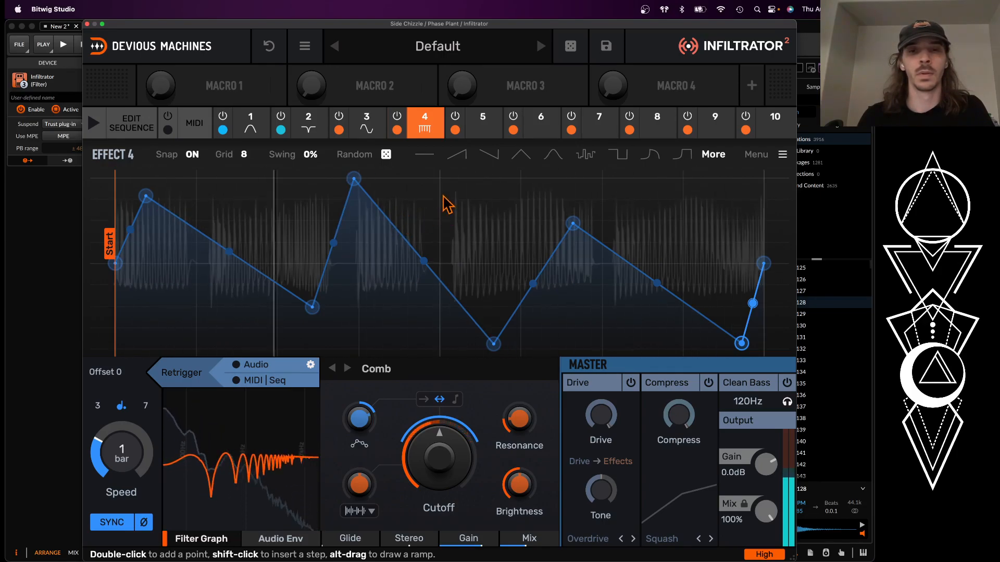
Step: Load Phaser as Effect 5 and draw an uneven zigzag envelope with three peaks and two valleys, ending below the midline
{"action": "left_click", "coordinate": [483, 130]}
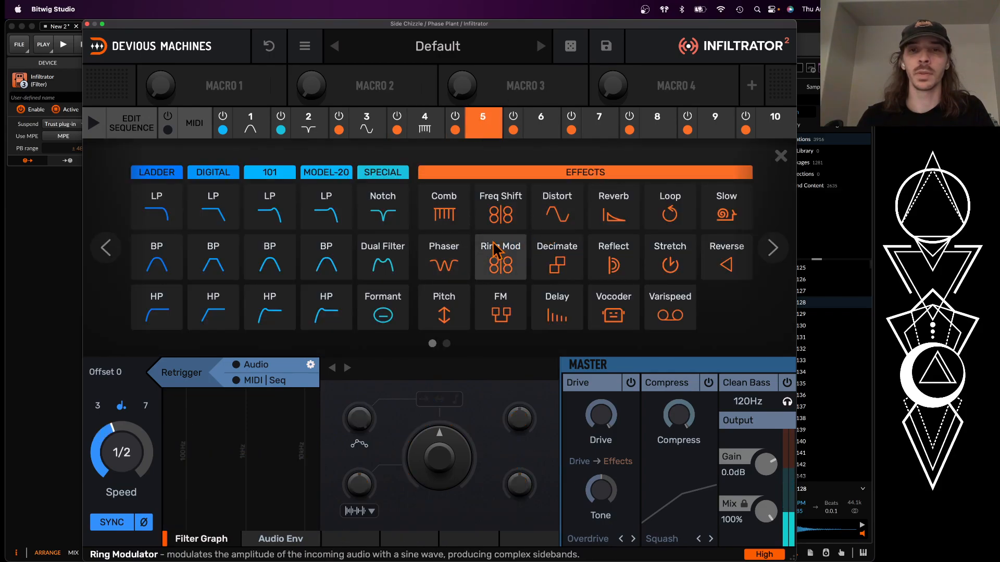
{"action": "left_click", "coordinate": [446, 256]}
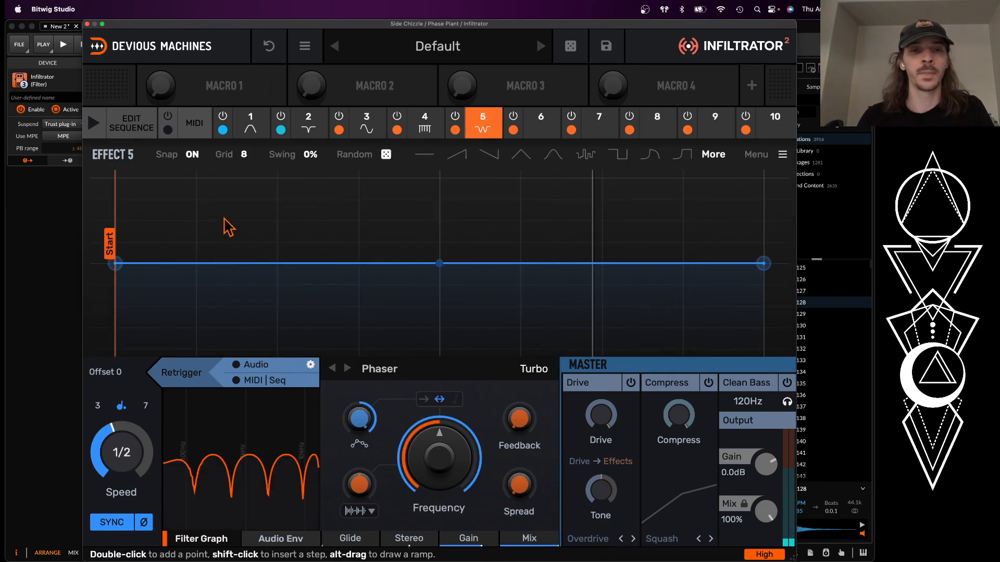
{"action": "double_click", "coordinate": [353, 312]}
{"action": "double_click", "coordinate": [396, 203]}
{"action": "double_click", "coordinate": [513, 345]}
{"action": "double_click", "coordinate": [585, 204]}
{"action": "left_click_drag", "start_coordinate": [763, 263], "coordinate": [763, 312]}
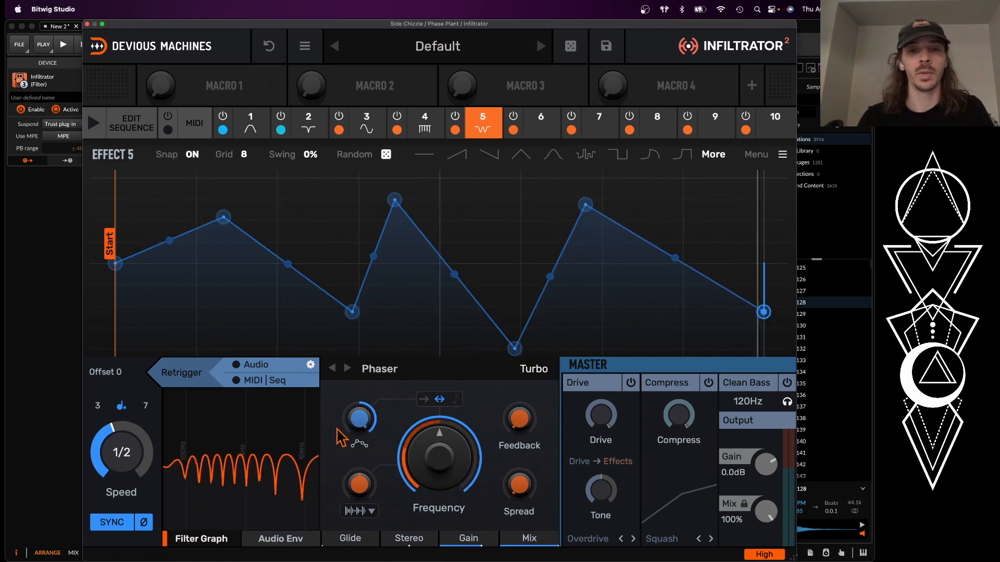
Step: Raise the Phaser's feedback and spread slightly and lower its mix, with a reduced envelope amount and 1 bar speed
{"action": "left_click_drag", "start_coordinate": [519, 419], "coordinate": [519, 411]}
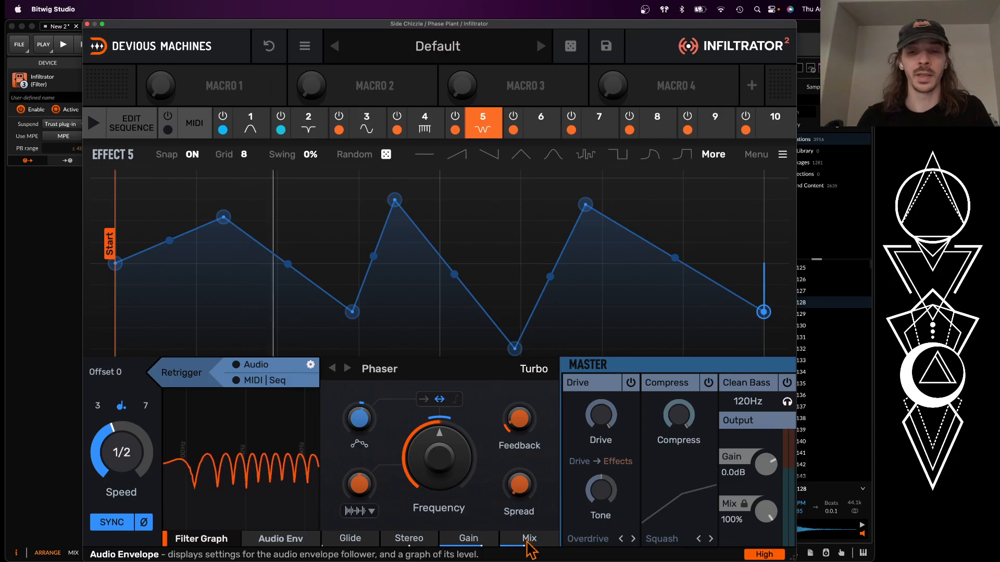
{"action": "left_click_drag", "start_coordinate": [518, 492], "coordinate": [516, 488]}
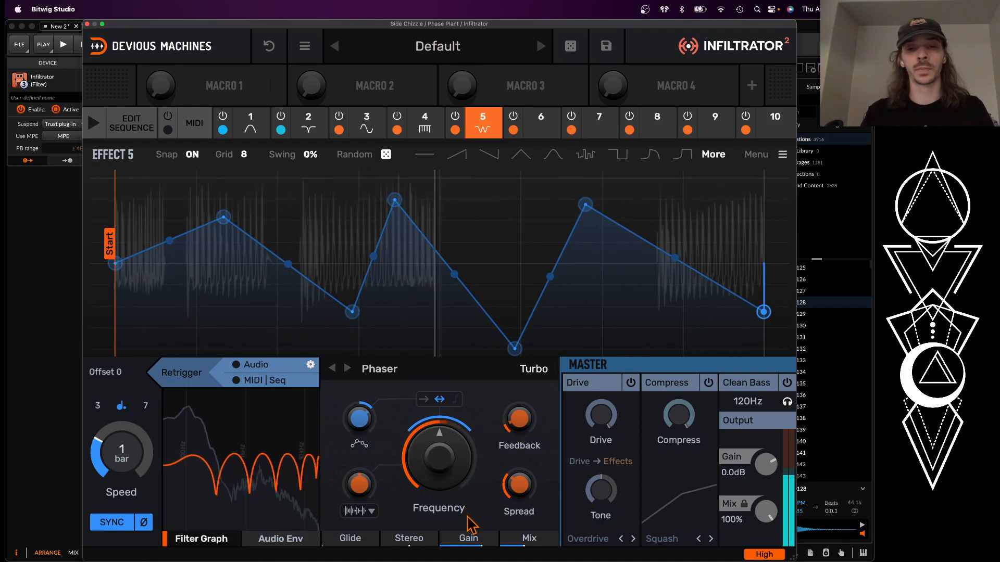
{"action": "left_click_drag", "start_coordinate": [518, 537], "coordinate": [519, 543]}
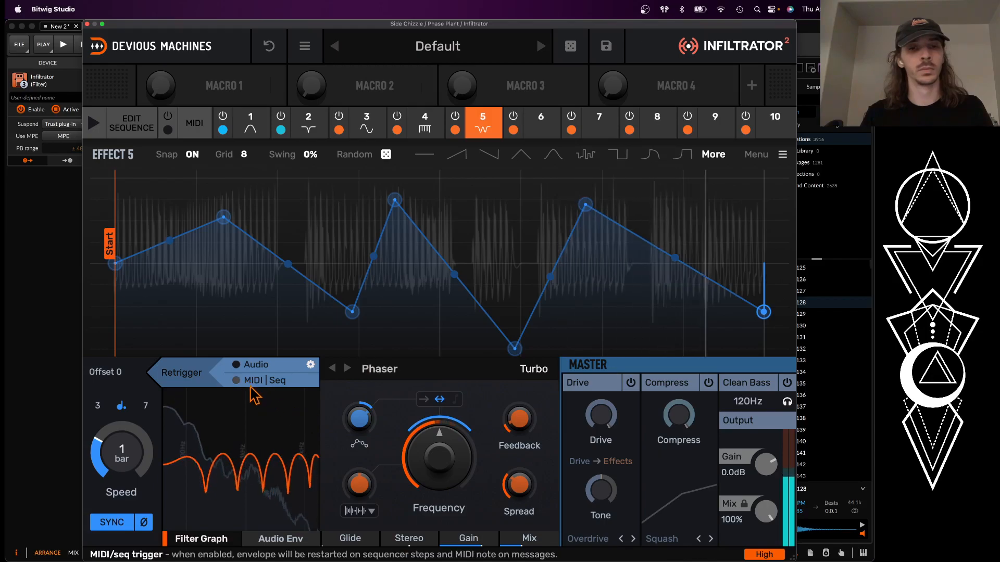
Step: Retrigger Effect 5's envelope from audio and MIDI/Seq with a randomised start, and listen to the result
{"action": "left_click", "coordinate": [236, 366]}
{"action": "left_click", "coordinate": [237, 380]}
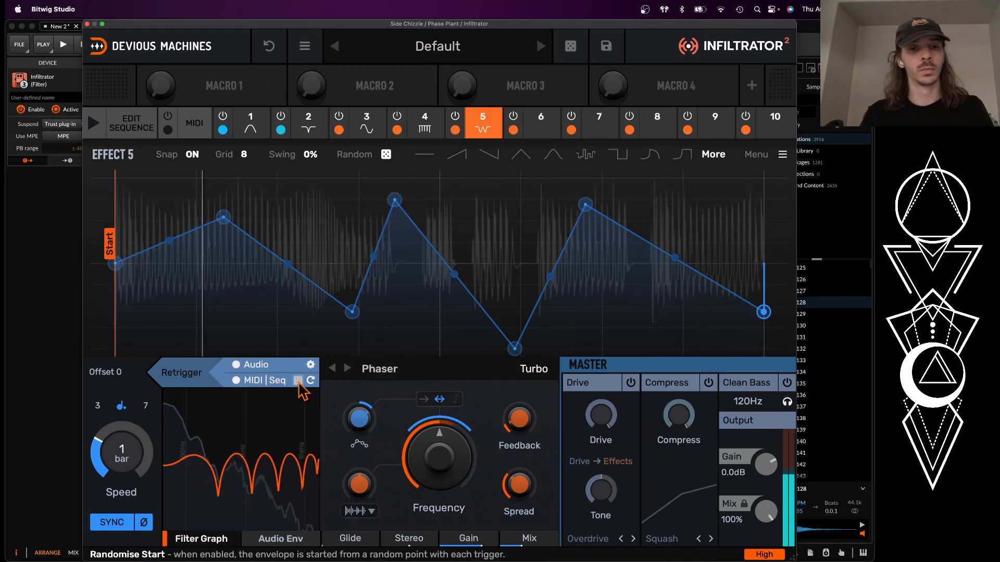
{"action": "left_click", "coordinate": [542, 131]}
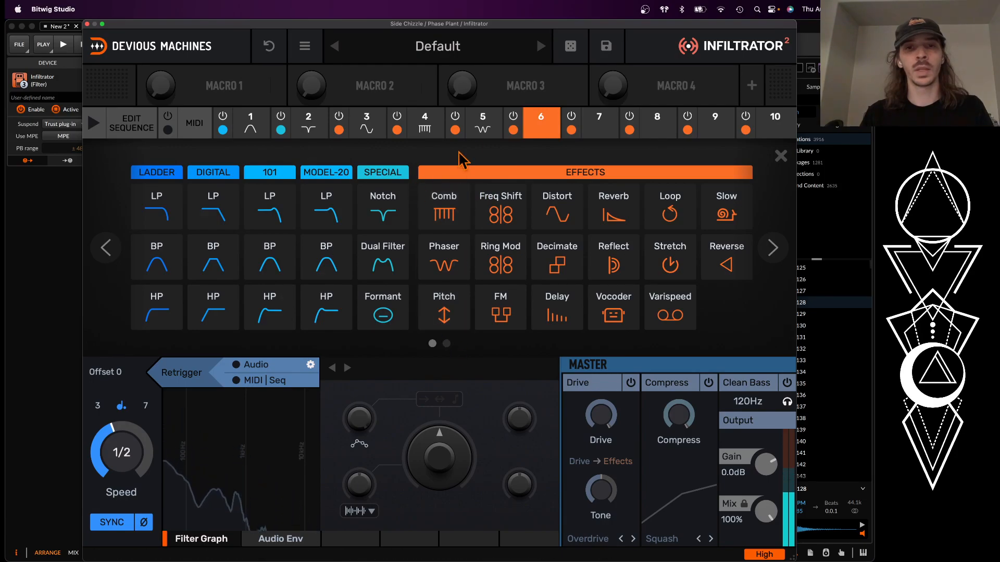
{"action": "left_click", "coordinate": [483, 125]}
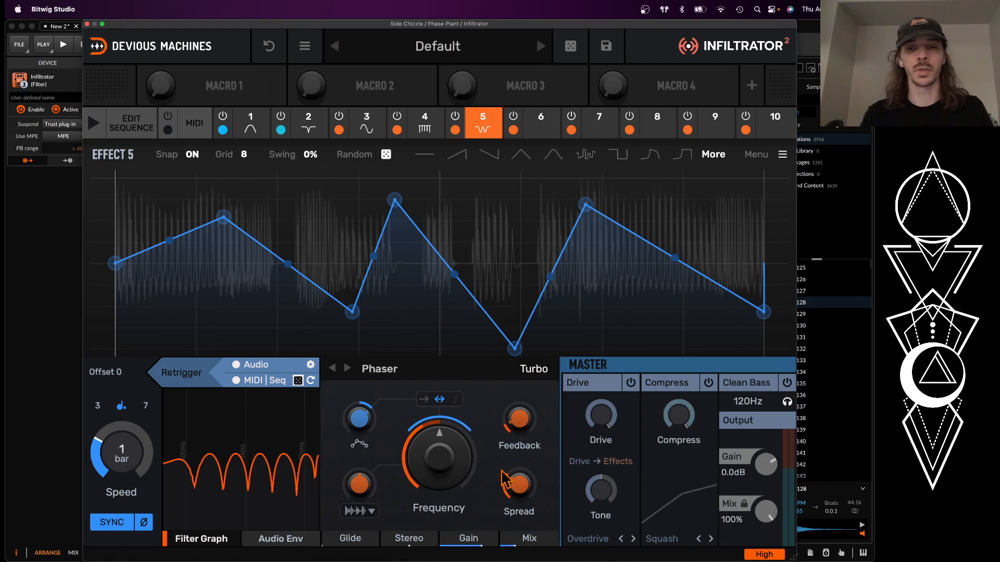
{"action": "key", "text": "space"}
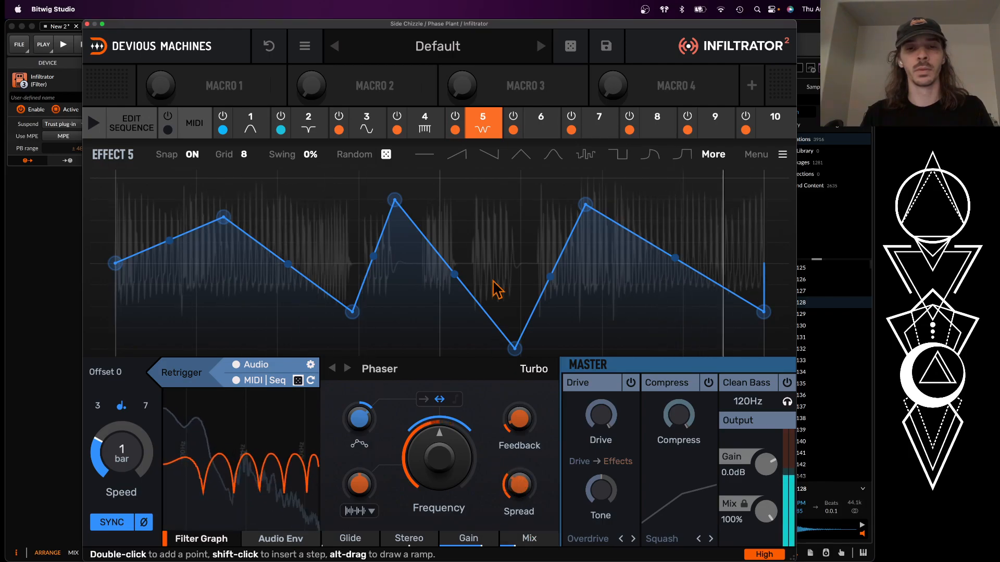
Step: Load Distort as Effect 6, lower its drive to slightly under half, and remove its envelope modulation
{"action": "left_click", "coordinate": [542, 125]}
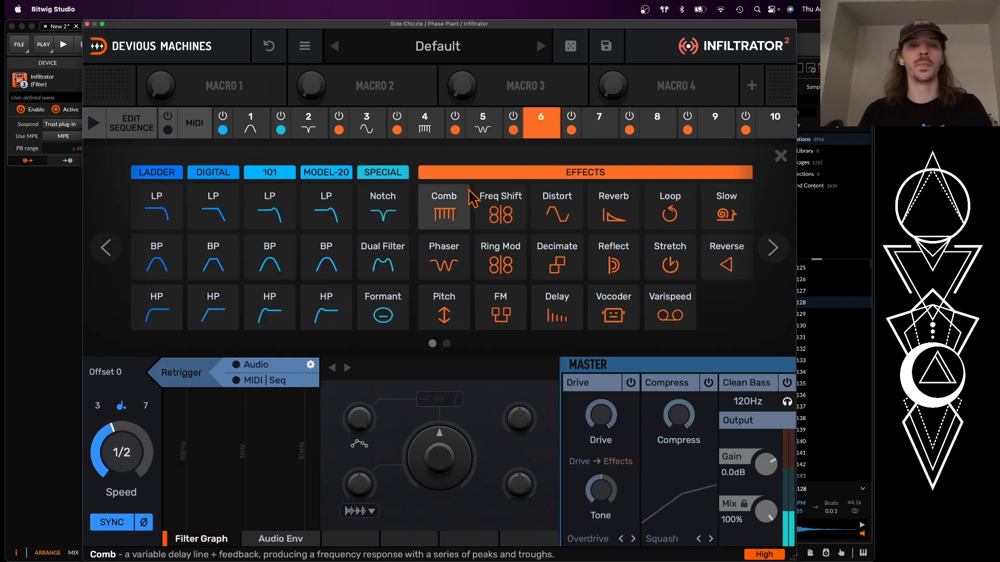
{"action": "left_click", "coordinate": [546, 209]}
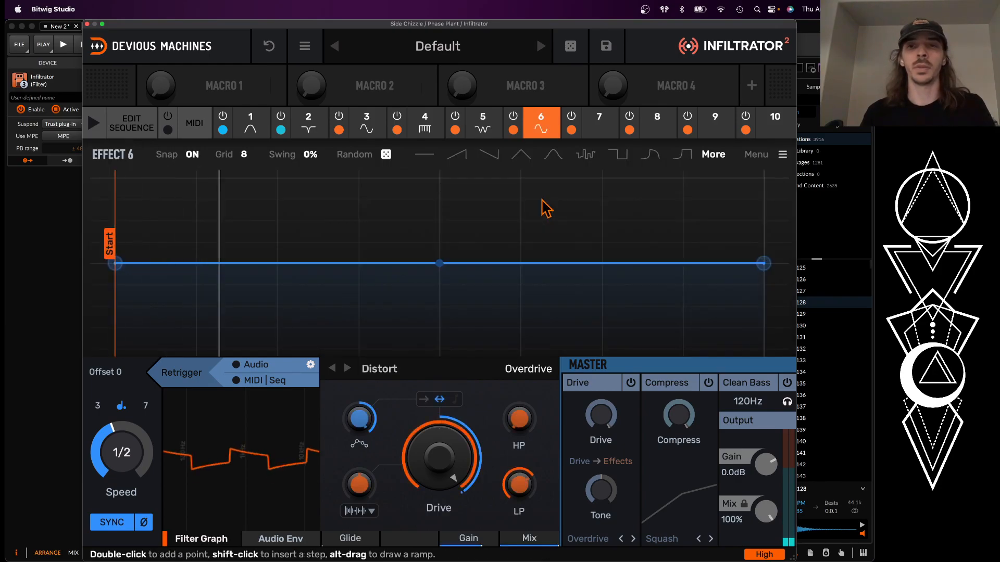
{"action": "left_click_drag", "start_coordinate": [439, 454], "coordinate": [439, 479]}
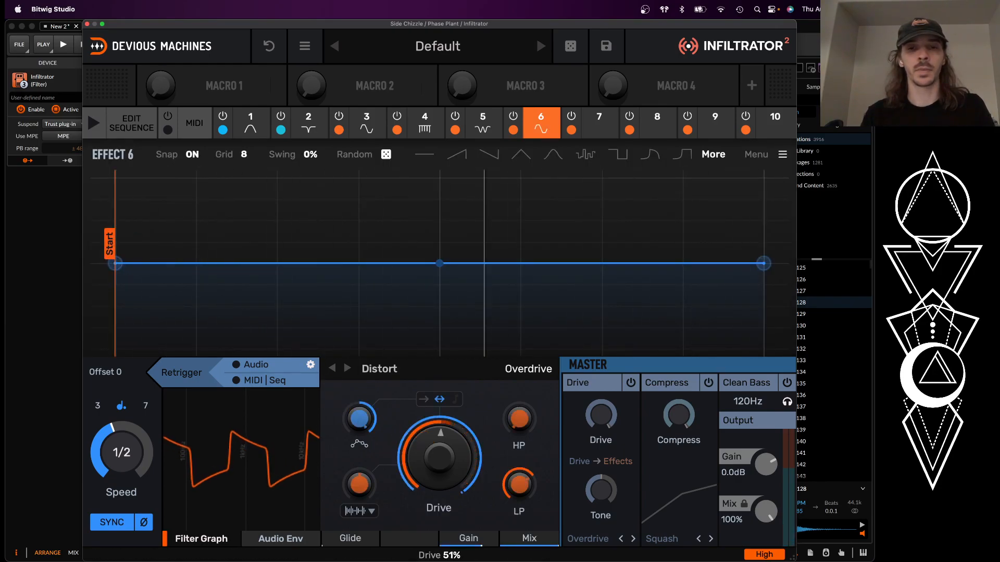
{"action": "mouse_move", "coordinate": [422, 439]}
{"action": "left_mouse_down"}
{"action": "mouse_move", "coordinate": [424, 449]}
{"action": "mouse_move", "coordinate": [426, 435]}
{"action": "left_mouse_up"}
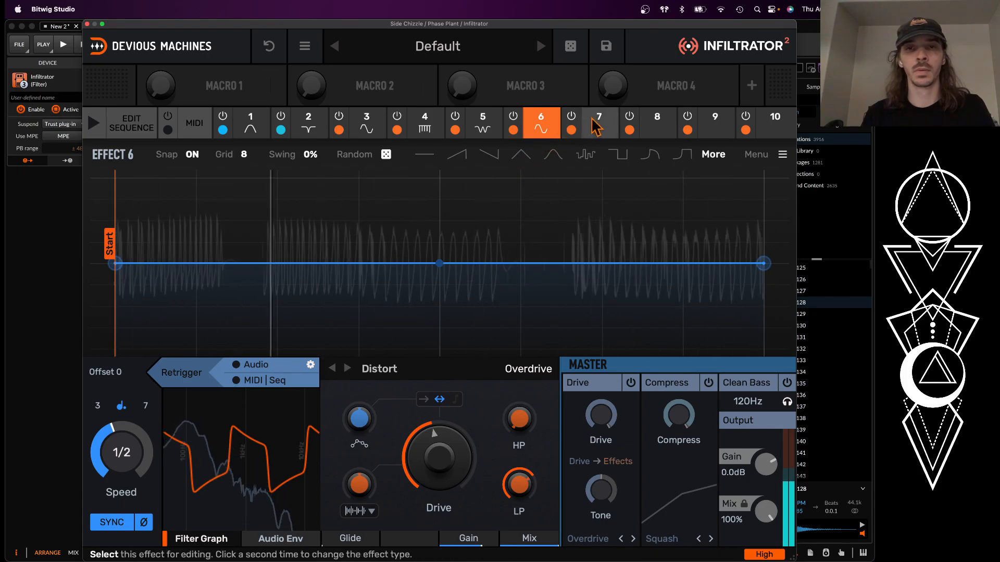
Step: Load Notch as Effect 7 and draw a zigzag envelope with three peaks and two valleys, ending near the lower limit
{"action": "left_click", "coordinate": [604, 133]}
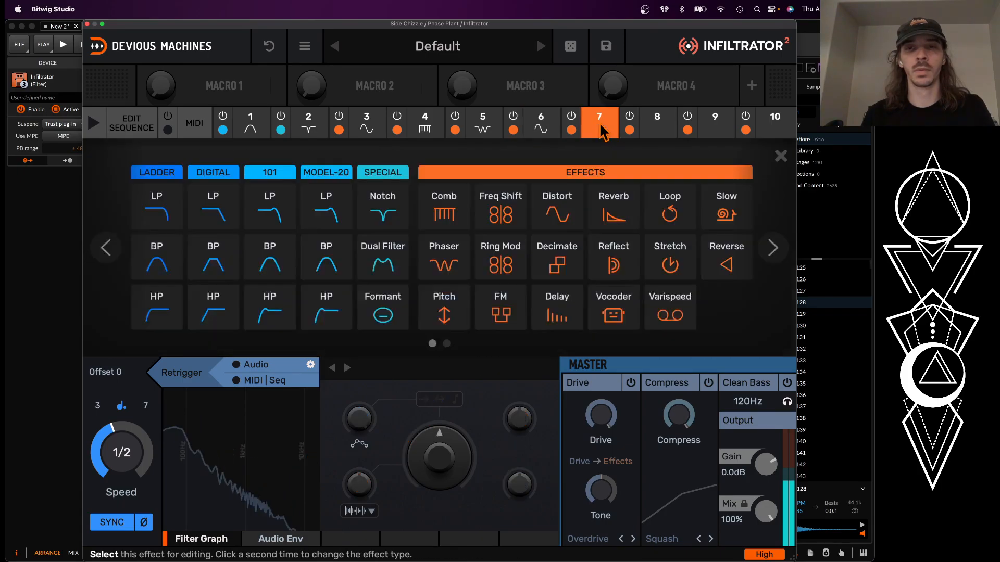
{"action": "left_click", "coordinate": [374, 221]}
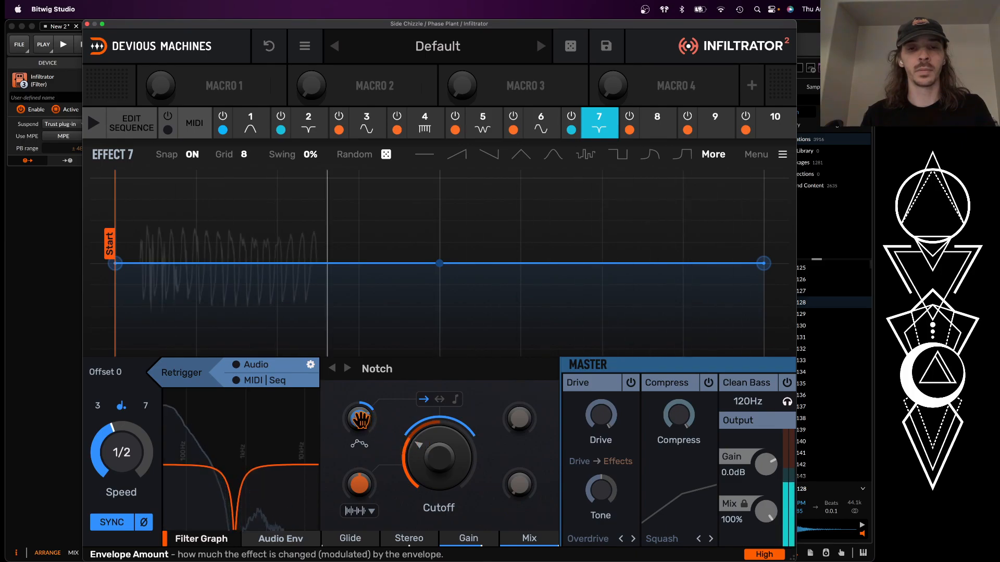
{"action": "double_click", "coordinate": [159, 195]}
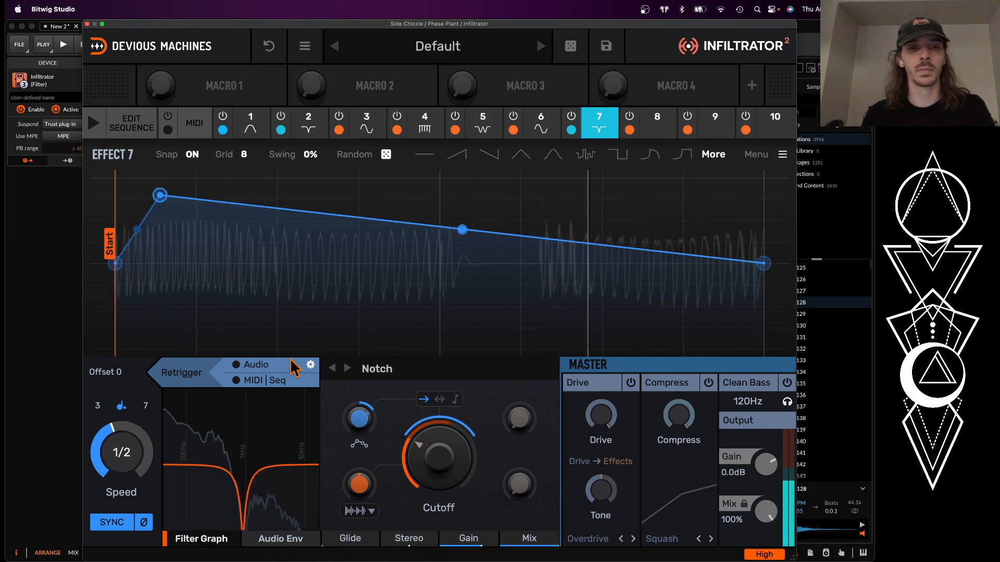
{"action": "double_click", "coordinate": [284, 342]}
{"action": "double_click", "coordinate": [325, 185]}
{"action": "double_click", "coordinate": [448, 335]}
{"action": "double_click", "coordinate": [522, 204]}
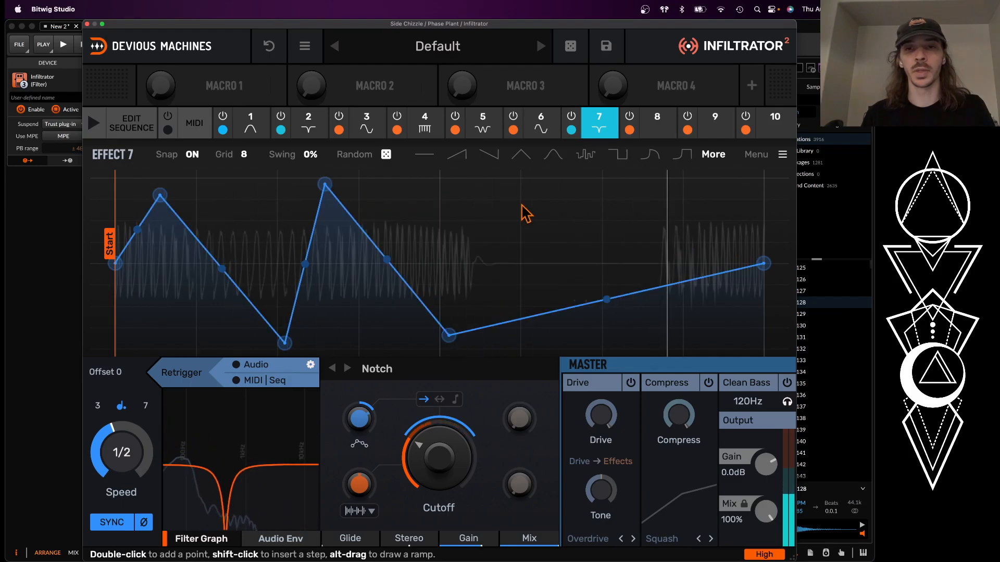
{"action": "double_click", "coordinate": [743, 336]}
{"action": "left_click_drag", "start_coordinate": [743, 336], "coordinate": [762, 346]}
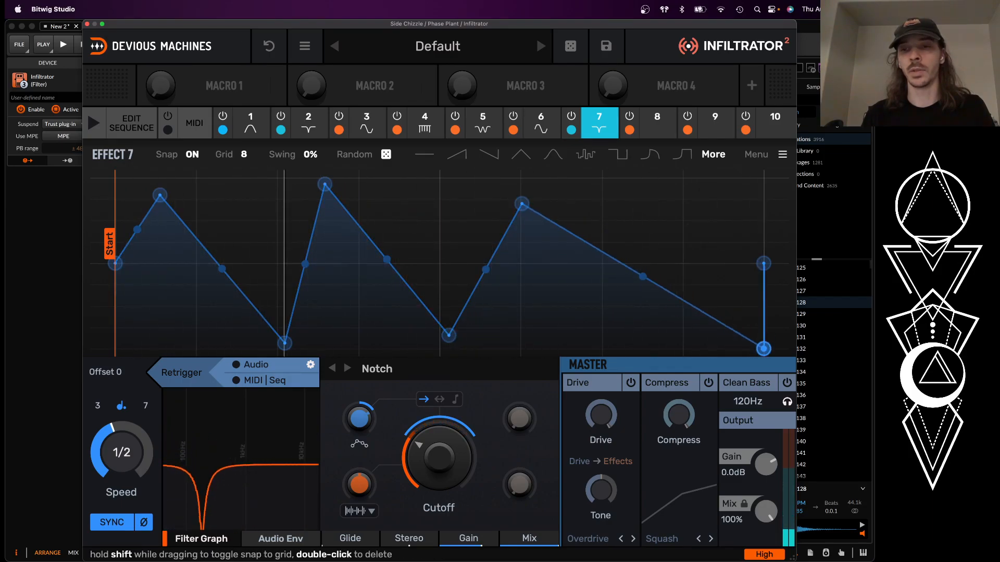
Step: Lower the Notch cutoff slightly, set its envelope speed to 1 bar, and retrigger it from audio and MIDI/Seq with a randomised start
{"action": "left_click", "coordinate": [536, 131]}
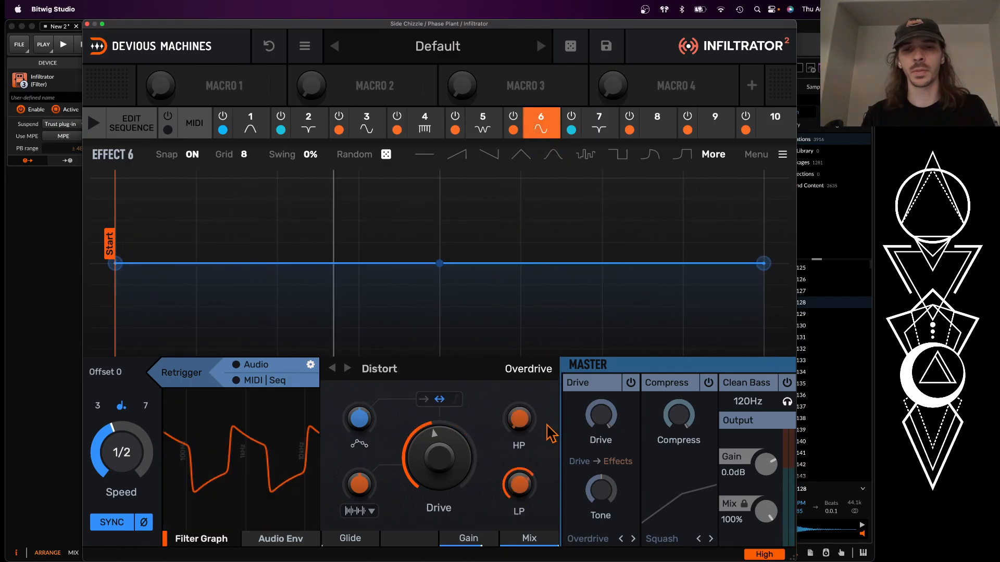
{"action": "left_click", "coordinate": [597, 129]}
{"action": "left_click_drag", "start_coordinate": [437, 454], "coordinate": [436, 464]}
{"action": "left_click_drag", "start_coordinate": [121, 452], "coordinate": [122, 468]}
{"action": "left_click", "coordinate": [236, 365]}
{"action": "left_click", "coordinate": [237, 380]}
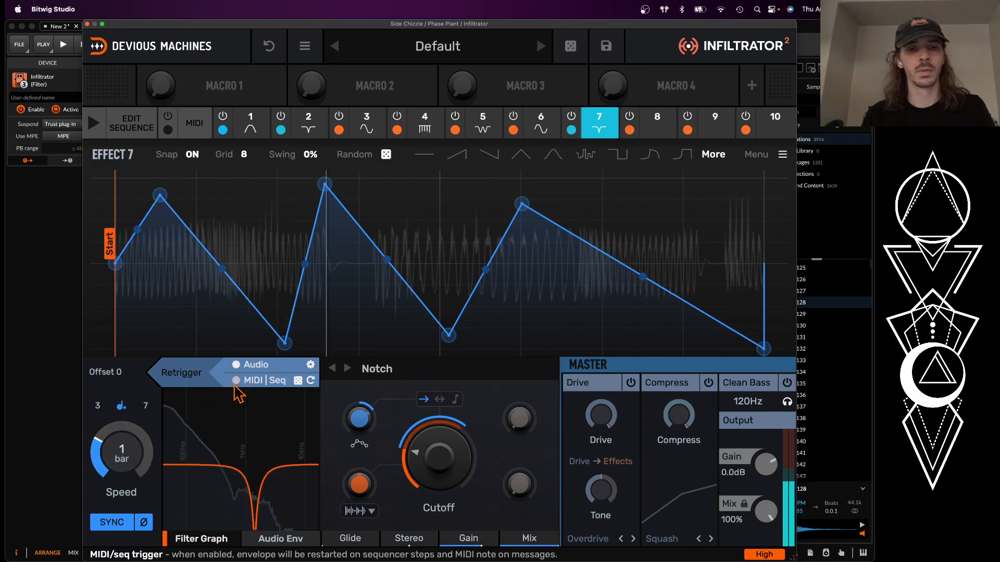
{"action": "left_click", "coordinate": [298, 380]}
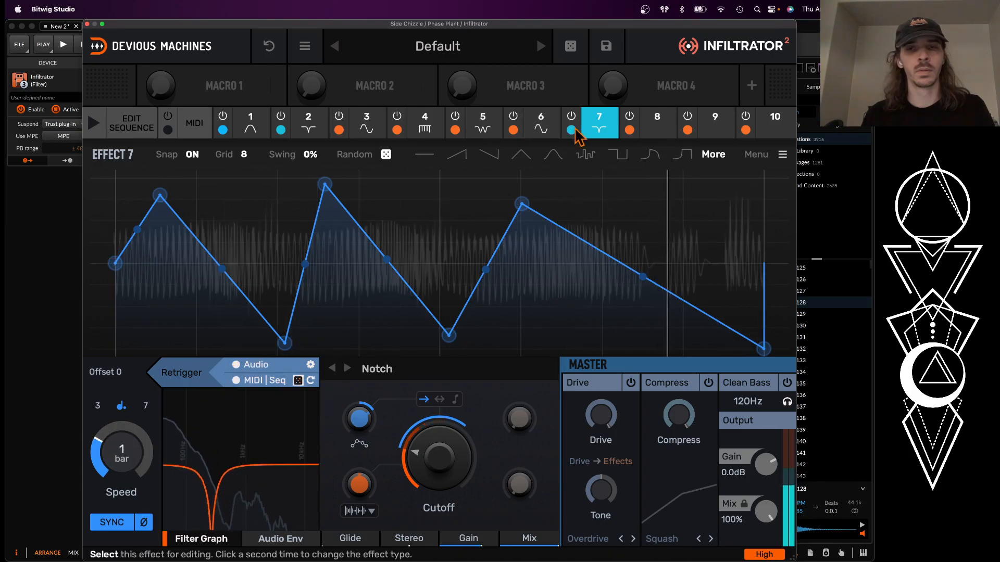
Step: Load Delay as Effect 8 in Free mode with a very short delay time, reduced envelope amount and one-directional modulation
{"action": "double_click", "coordinate": [657, 123]}
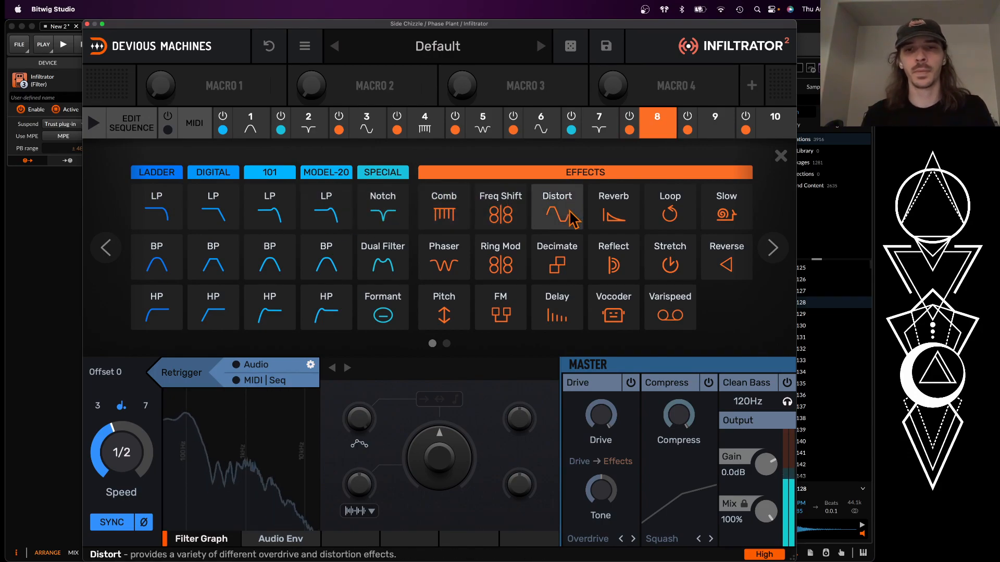
{"action": "left_click", "coordinate": [557, 310]}
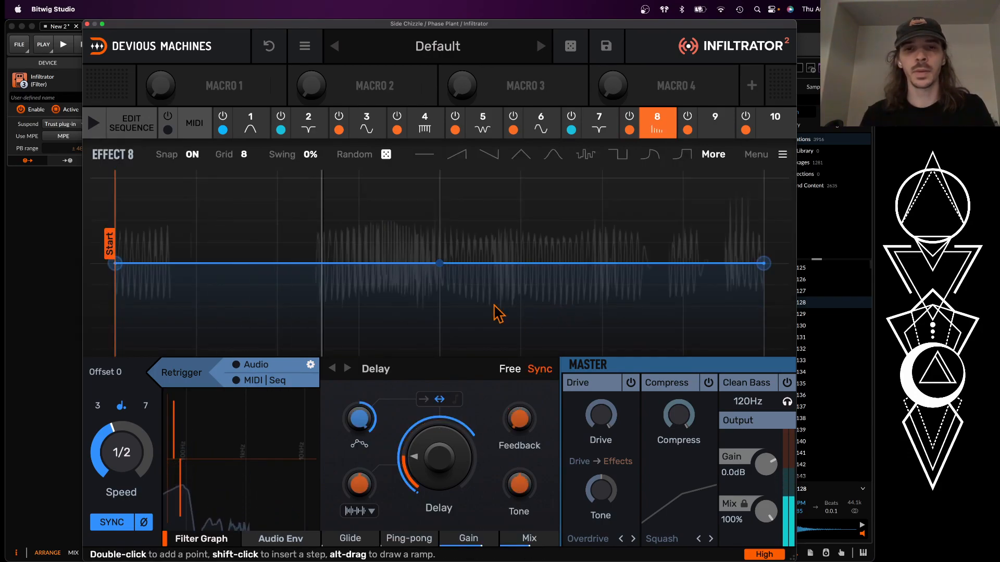
{"action": "left_click", "coordinate": [510, 369]}
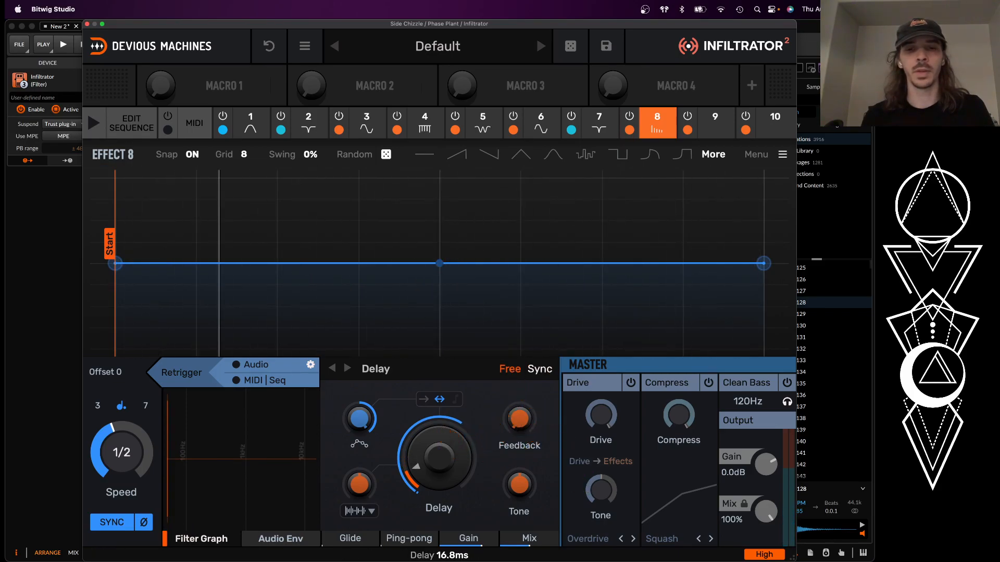
{"action": "double_click", "coordinate": [360, 420]}
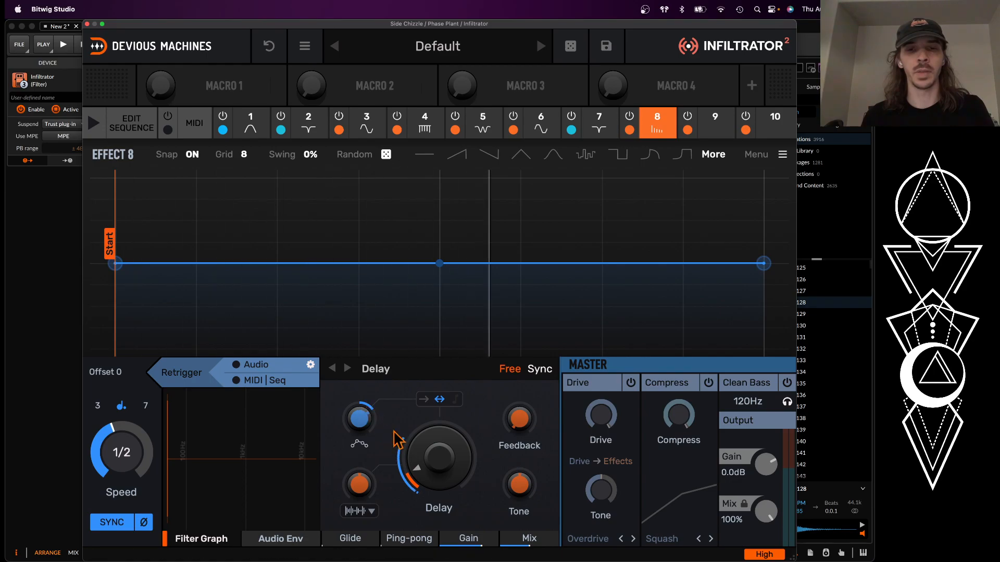
{"action": "left_click", "coordinate": [423, 399]}
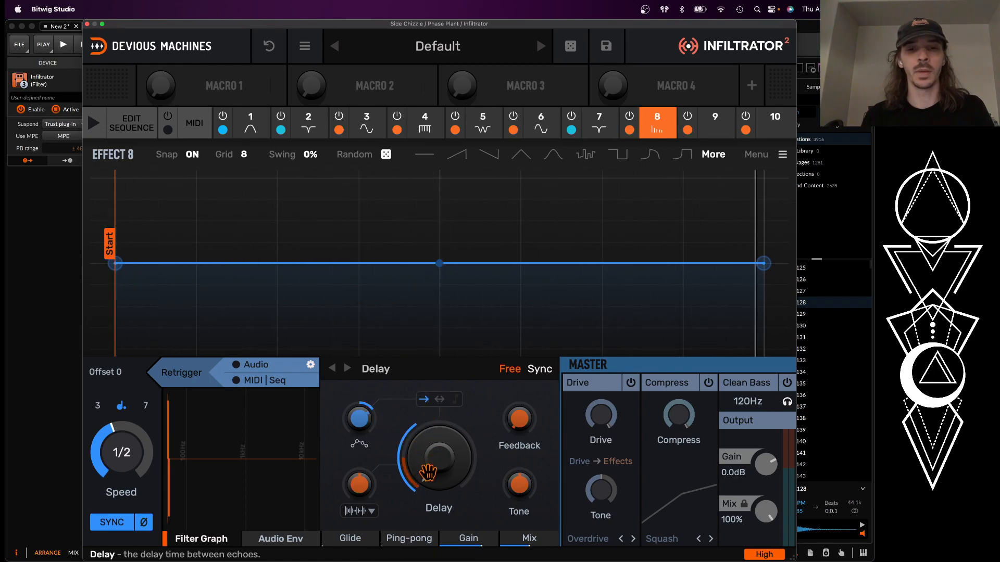
Step: Draw an uneven zigzag envelope for the Delay with three tall peaks, three deep valleys and a low fourth peak just above the midline
{"action": "double_click", "coordinate": [185, 202]}
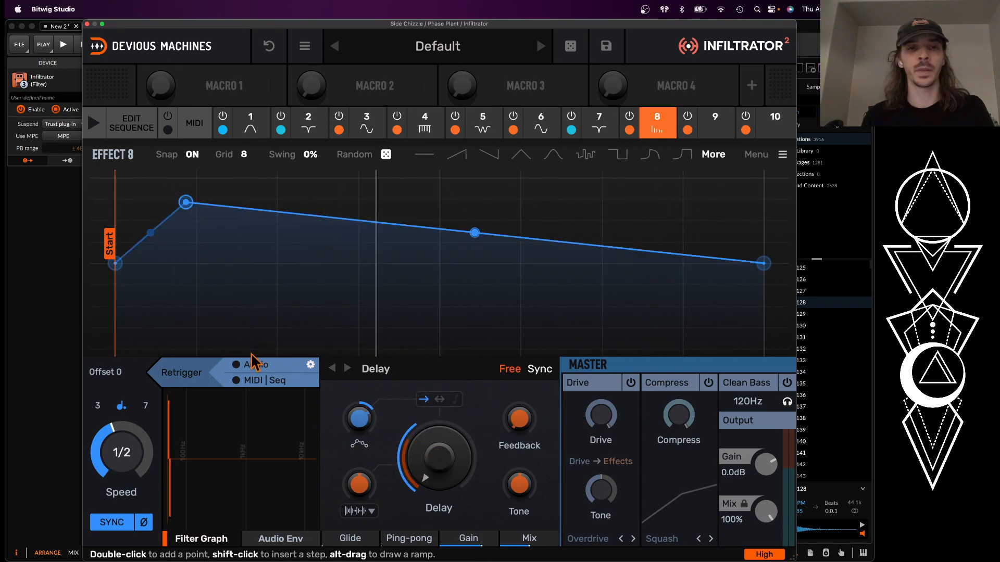
{"action": "double_click", "coordinate": [255, 350]}
{"action": "double_click", "coordinate": [288, 180]}
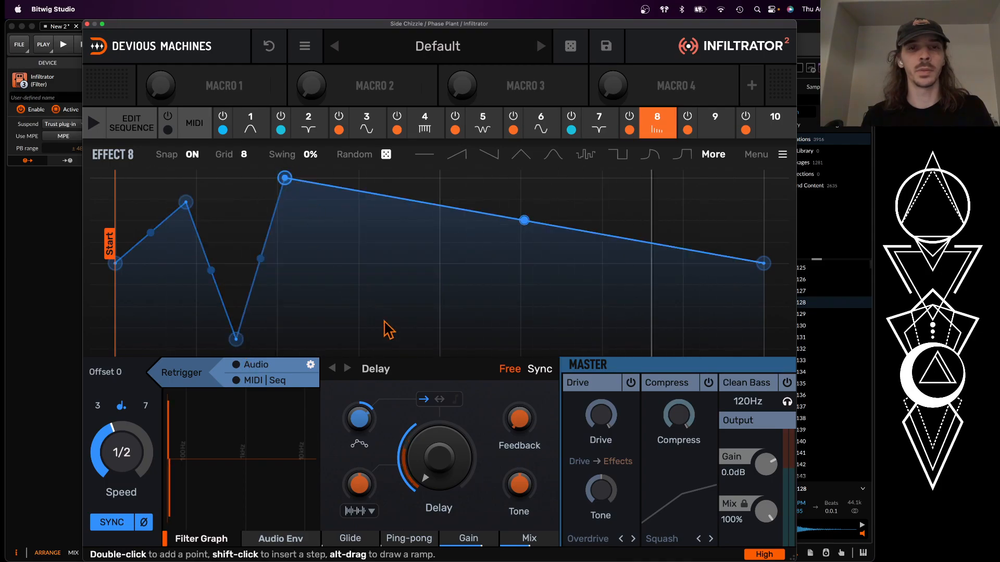
{"action": "double_click", "coordinate": [408, 349]}
{"action": "double_click", "coordinate": [452, 187]}
{"action": "double_click", "coordinate": [524, 338]}
{"action": "double_click", "coordinate": [586, 247]}
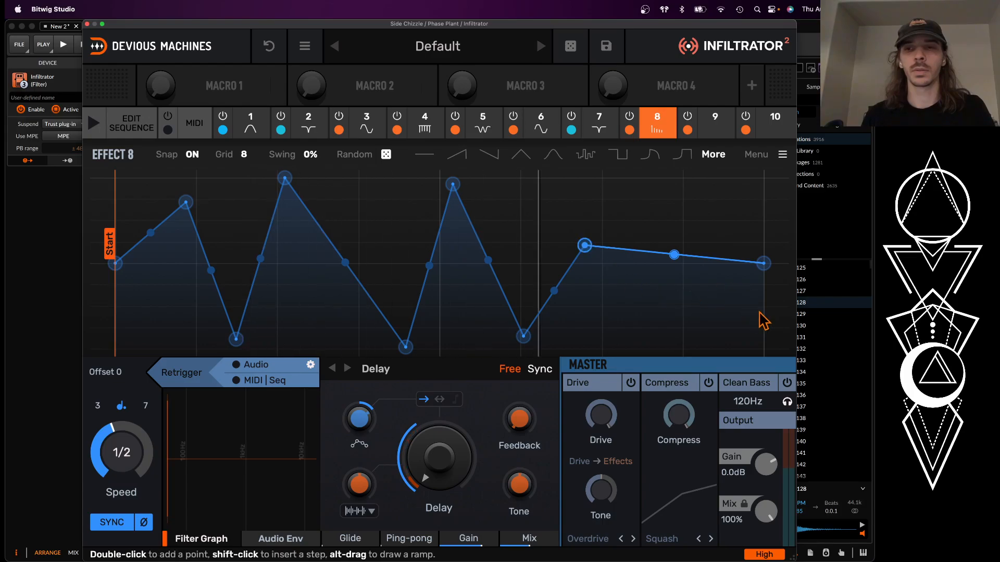
Step: Drop the Delay envelope's end point, make the fourth peak a vertical jump, and curve the descents after the first, second and fourth peaks
{"action": "left_click_drag", "start_coordinate": [762, 263], "coordinate": [763, 348]}
{"action": "left_click_drag", "start_coordinate": [584, 245], "coordinate": [522, 230]}
{"action": "left_click_drag", "start_coordinate": [644, 289], "coordinate": [643, 327]}
{"action": "left_click_drag", "start_coordinate": [359, 265], "coordinate": [345, 330]}
{"action": "left_click_drag", "start_coordinate": [211, 270], "coordinate": [237, 194]}
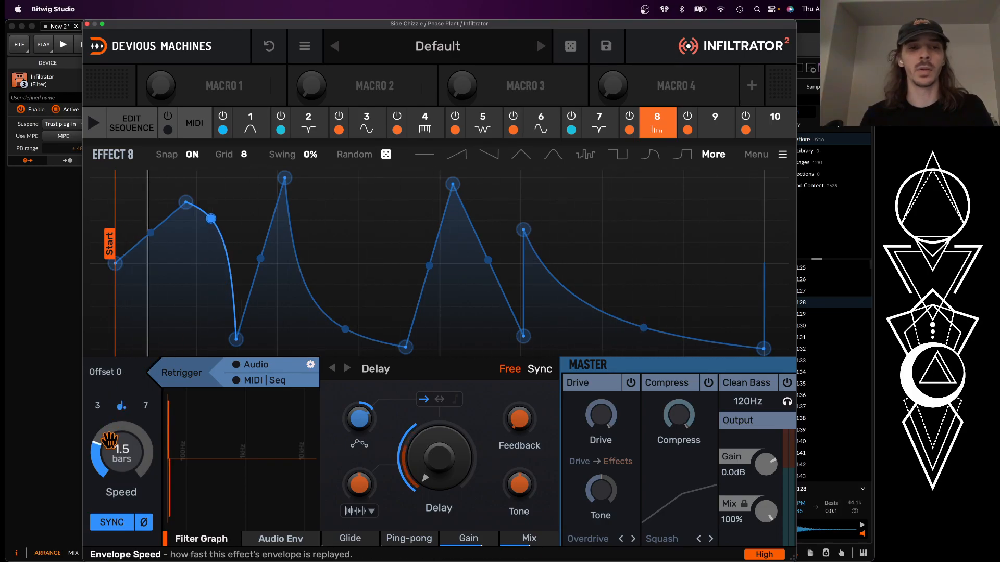
Step: Set Effect 8's envelope speed to 1 bar and retrigger it from audio and MIDI/Seq with a randomised start
{"action": "left_click", "coordinate": [236, 365]}
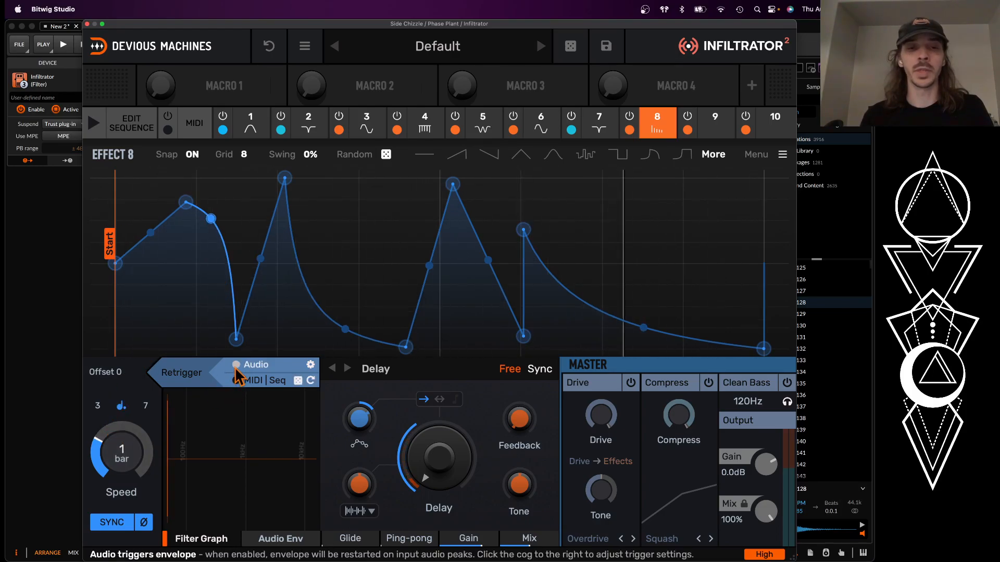
{"action": "left_click", "coordinate": [236, 380]}
{"action": "left_click", "coordinate": [298, 380]}
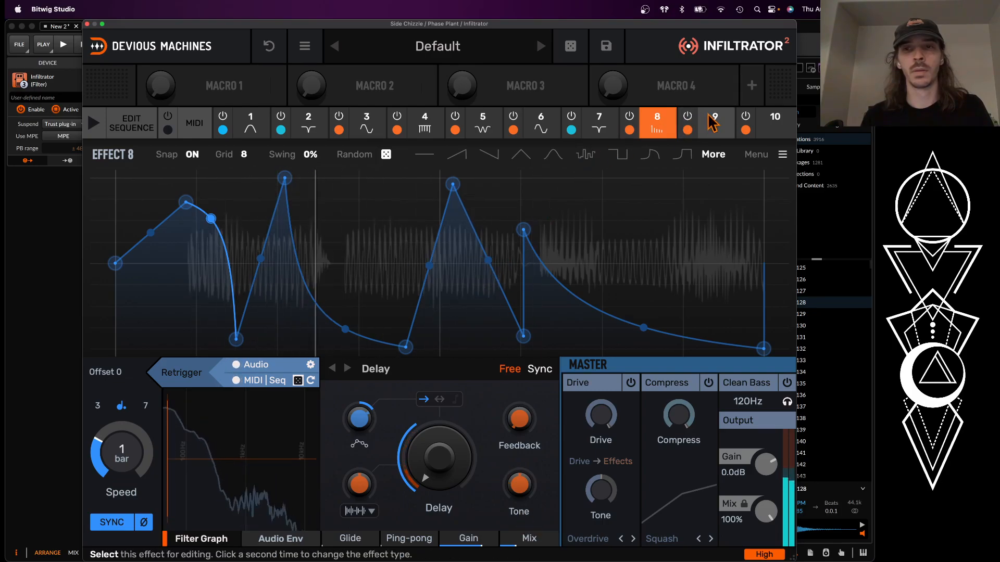
Step: Raise Effect 6's distortion drive to about half, lower the Delay's mix and envelope amount in Effect 8, and toggle playback
{"action": "left_click", "coordinate": [541, 137]}
{"action": "left_click_drag", "start_coordinate": [438, 457], "coordinate": [469, 431]}
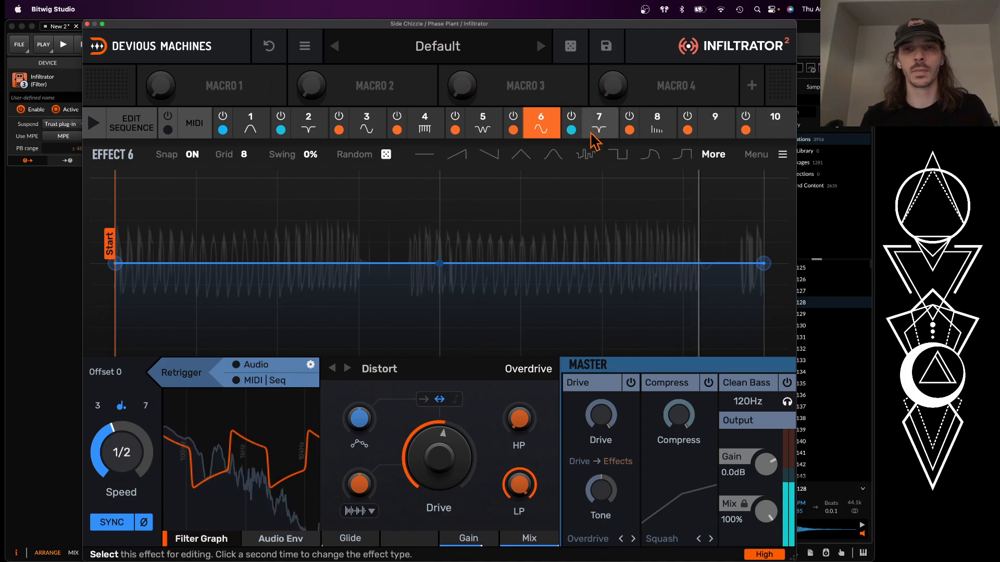
{"action": "left_click", "coordinate": [657, 136]}
{"action": "left_click_drag", "start_coordinate": [524, 539], "coordinate": [497, 529]}
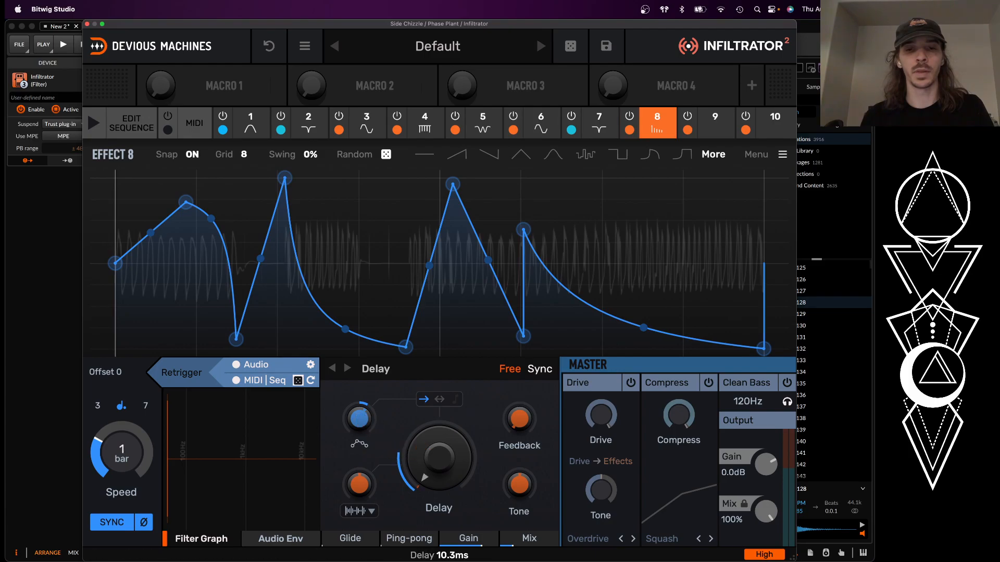
{"action": "key", "text": "space"}
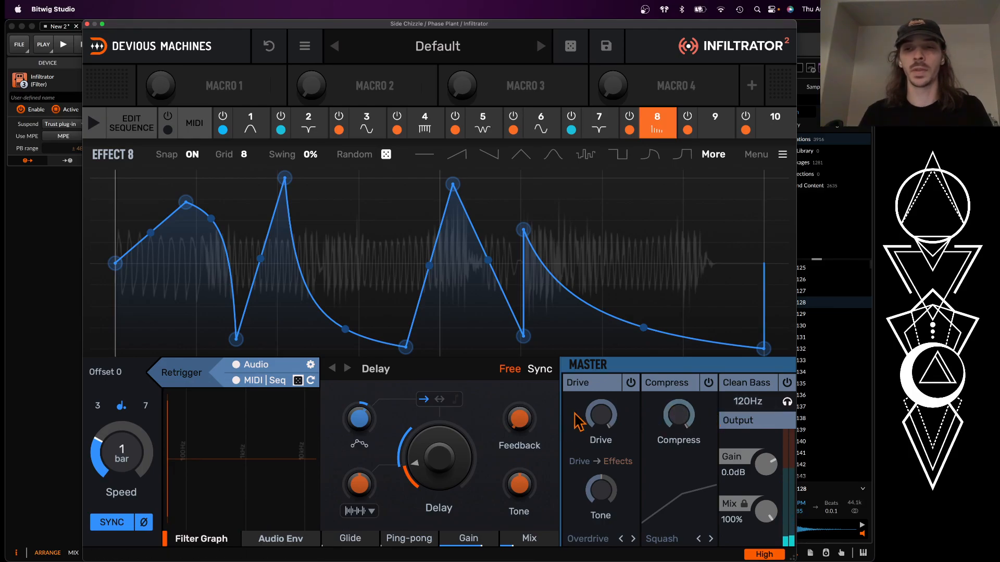
Step: Load Reverb as Effect 9, adjust its high-pass filter, shorten its time to near minimum and reduce the envelope amount
{"action": "left_click", "coordinate": [709, 132]}
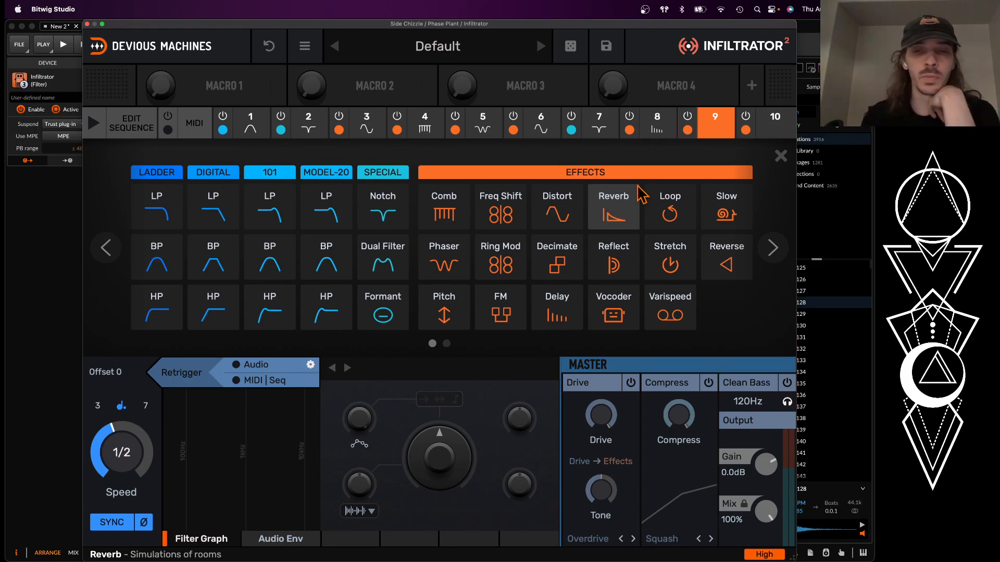
{"action": "left_click", "coordinate": [614, 211]}
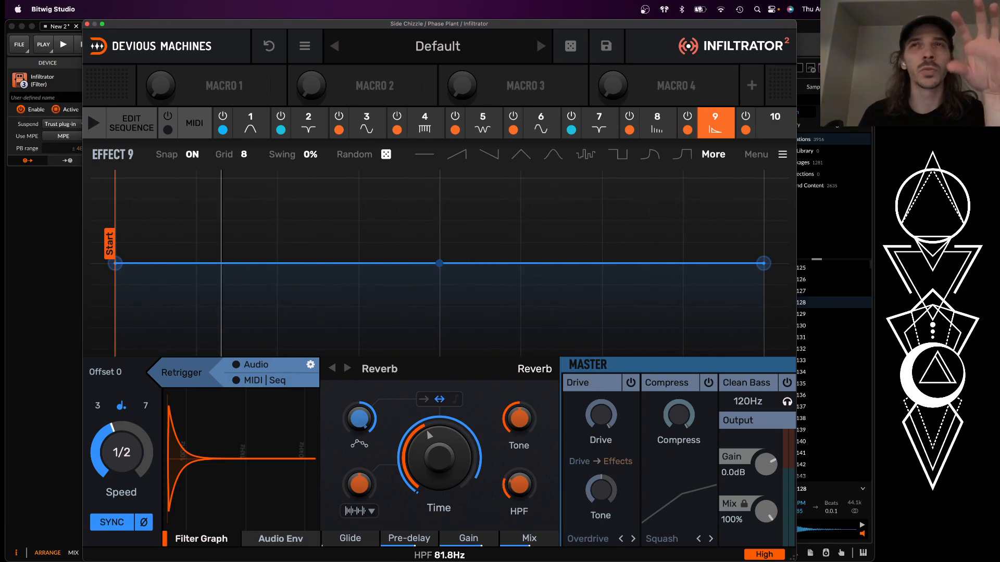
{"action": "left_click", "coordinate": [519, 488]}
{"action": "left_click_drag", "start_coordinate": [520, 488], "coordinate": [518, 495]}
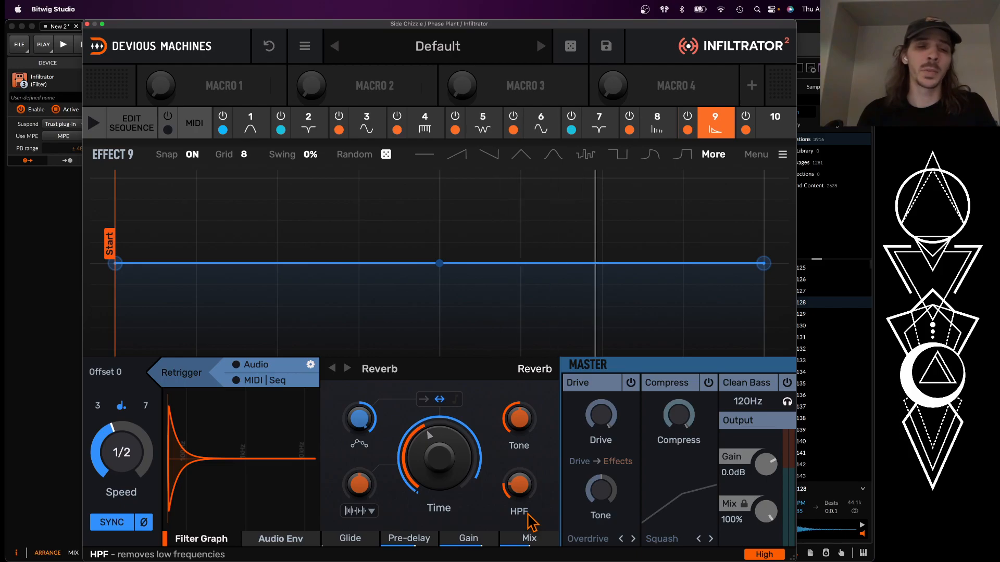
{"action": "left_click_drag", "start_coordinate": [360, 420], "coordinate": [361, 463]}
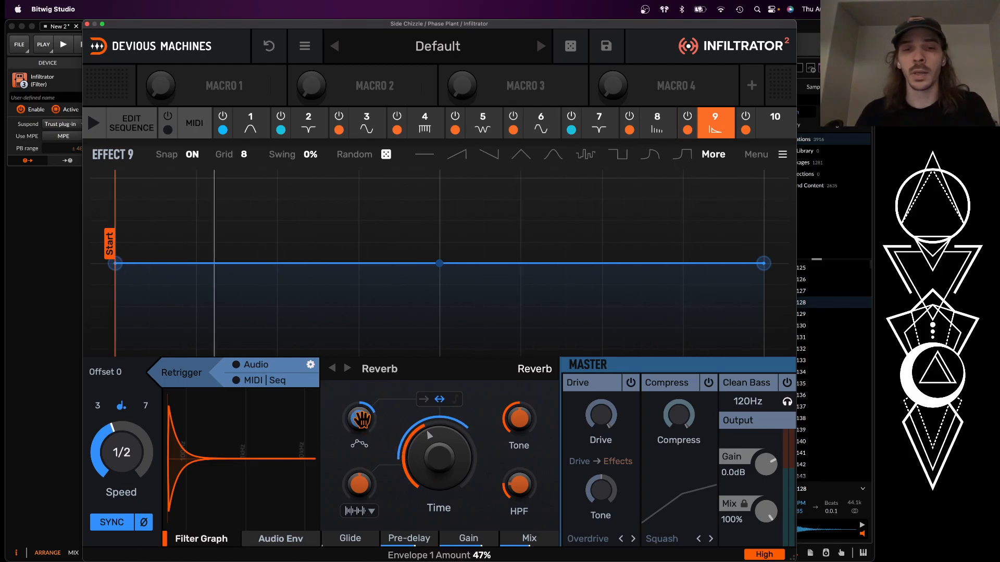
{"action": "left_click_drag", "start_coordinate": [428, 454], "coordinate": [428, 500]}
{"action": "left_click_drag", "start_coordinate": [367, 418], "coordinate": [367, 393]}
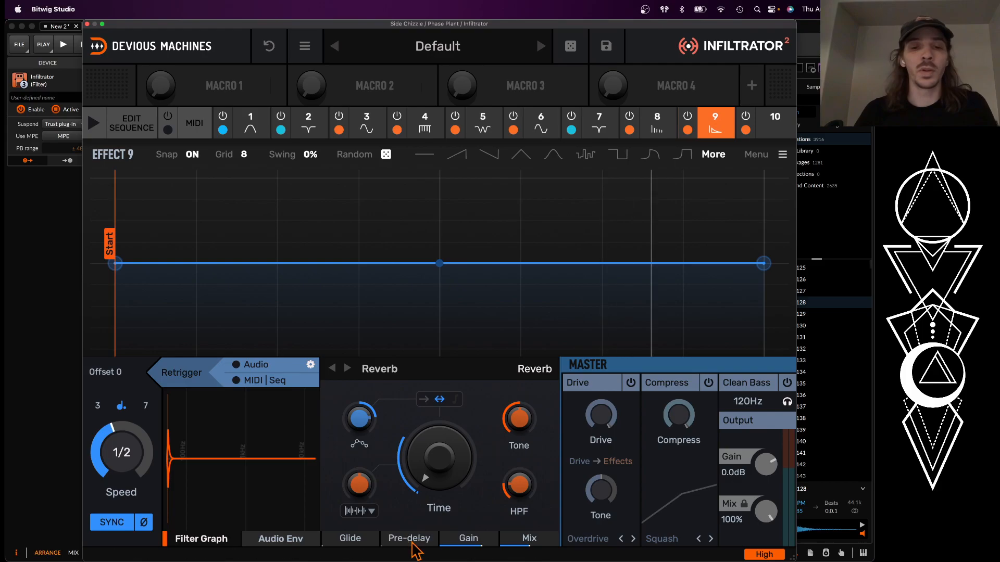
Step: Draw a four-peak zigzag envelope for the Reverb ending at the lower limit, retriggered from audio and MIDI/Seq with a randomised start
{"action": "double_click", "coordinate": [156, 185]}
{"action": "double_click", "coordinate": [264, 320]}
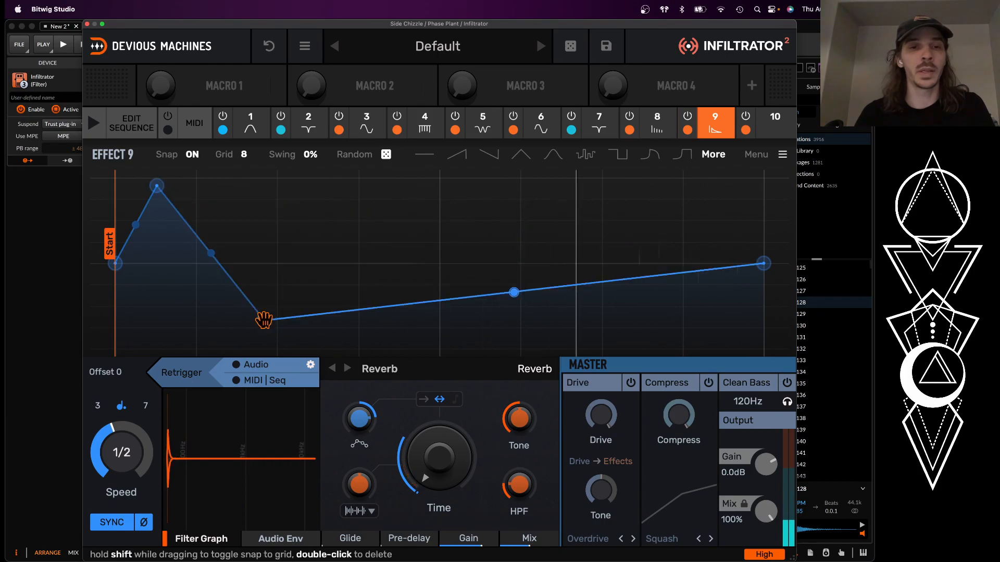
{"action": "double_click", "coordinate": [315, 203]}
{"action": "double_click", "coordinate": [407, 347]}
{"action": "double_click", "coordinate": [481, 208]}
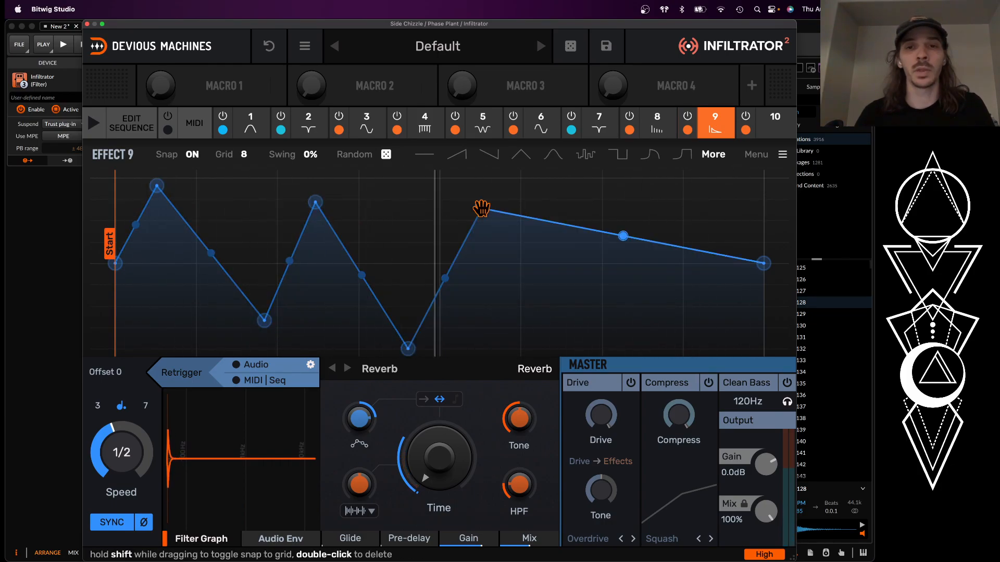
{"action": "double_click", "coordinate": [585, 331]}
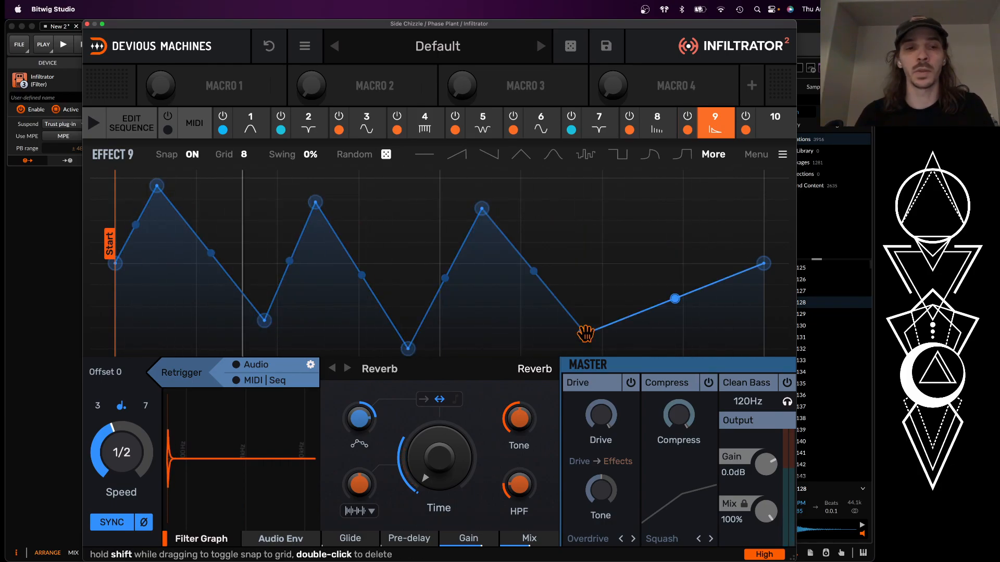
{"action": "double_click", "coordinate": [695, 189]}
{"action": "left_click_drag", "start_coordinate": [760, 257], "coordinate": [763, 348]}
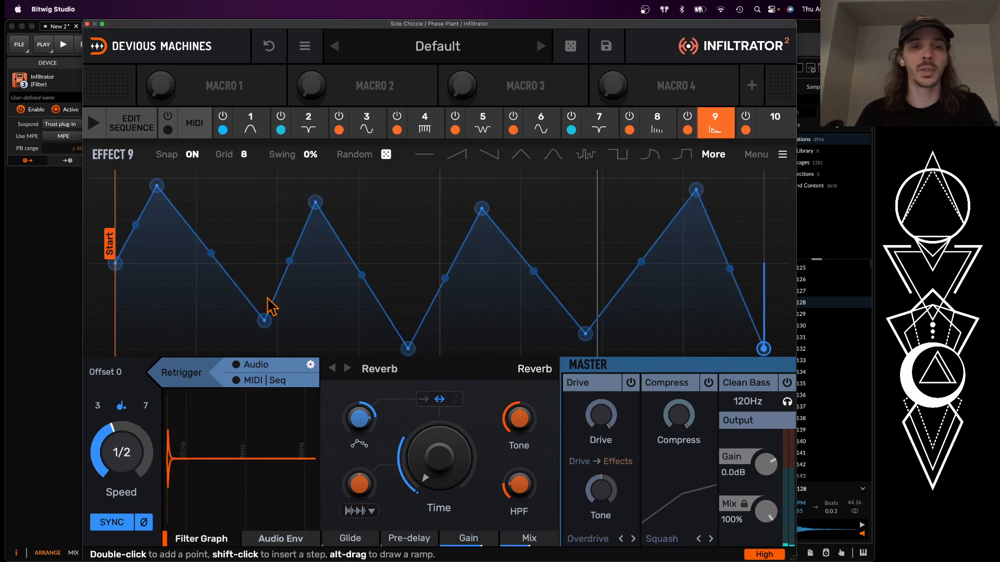
{"action": "left_click", "coordinate": [237, 365]}
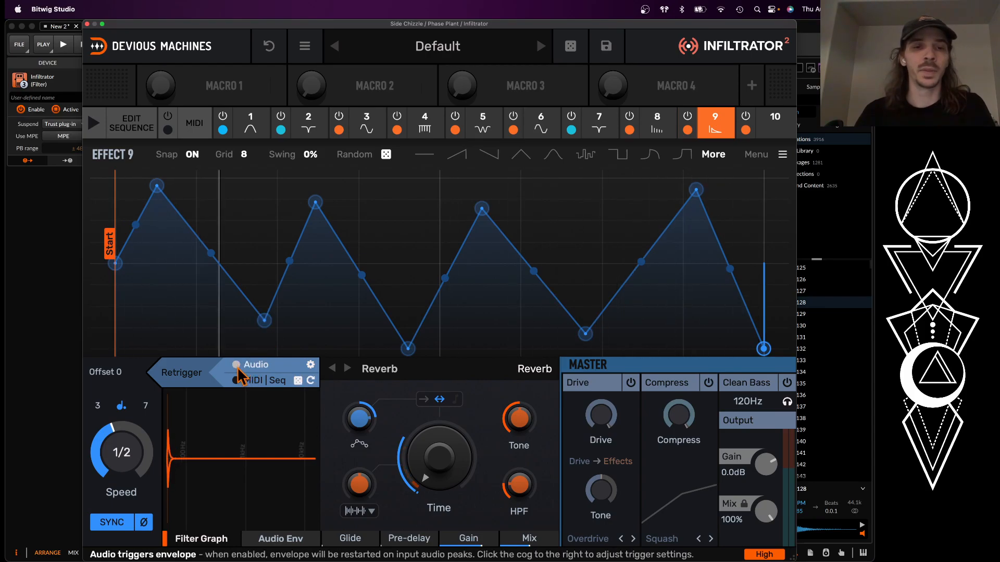
{"action": "left_click", "coordinate": [238, 382]}
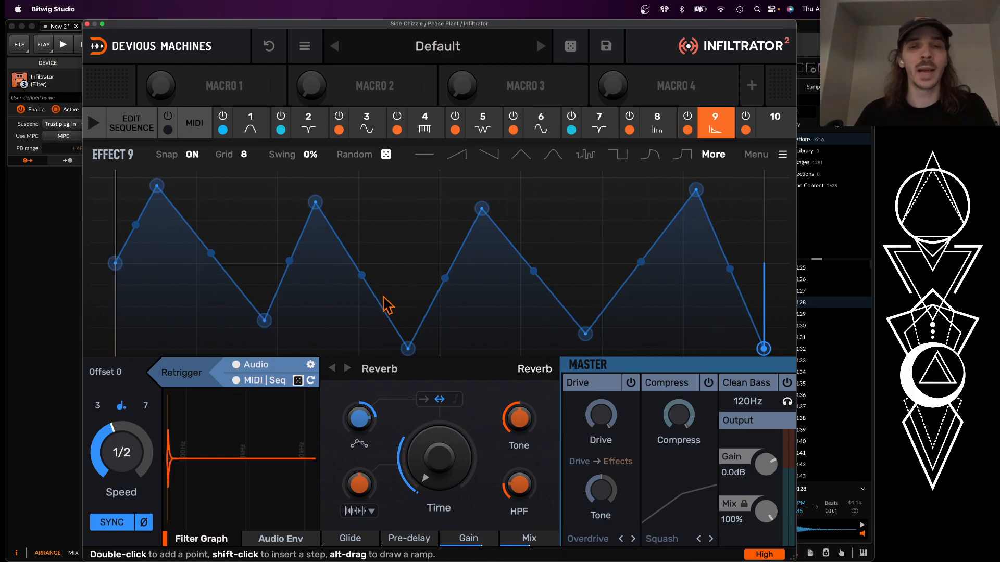
Step: Load the 101 low-pass filter as Effect 10
{"action": "left_click", "coordinate": [776, 129]}
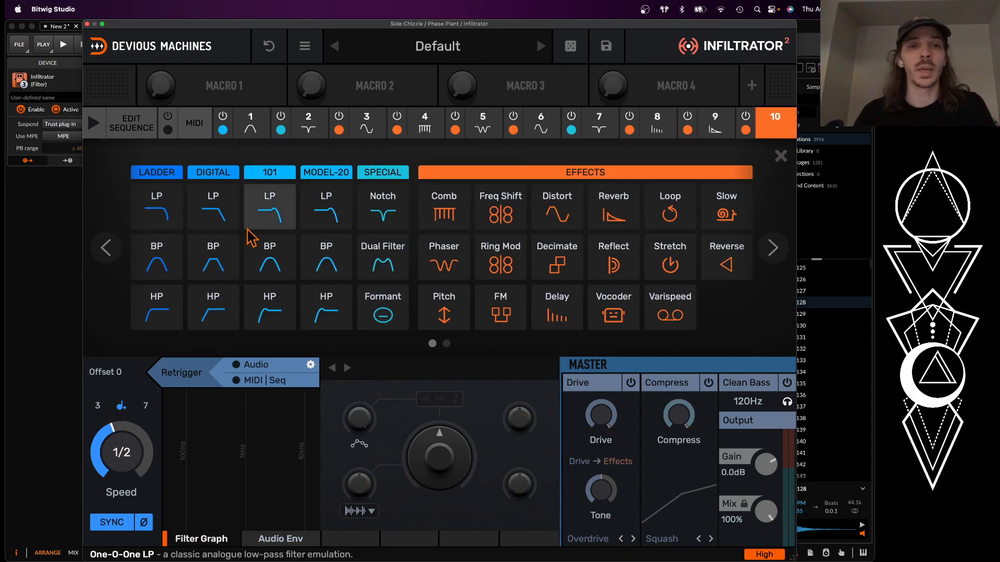
{"action": "left_click", "coordinate": [269, 211]}
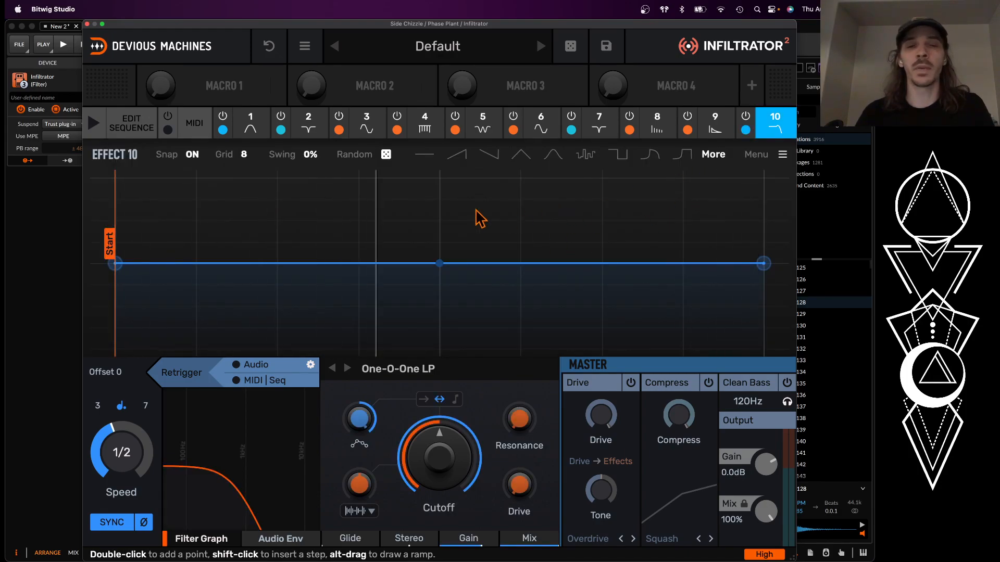
Step: Draw a zigzag envelope for Effect 10 with three peaks, three troughs near the lower limit, and an end point at the upper limit
{"action": "double_click", "coordinate": [134, 188]}
{"action": "double_click", "coordinate": [264, 337]}
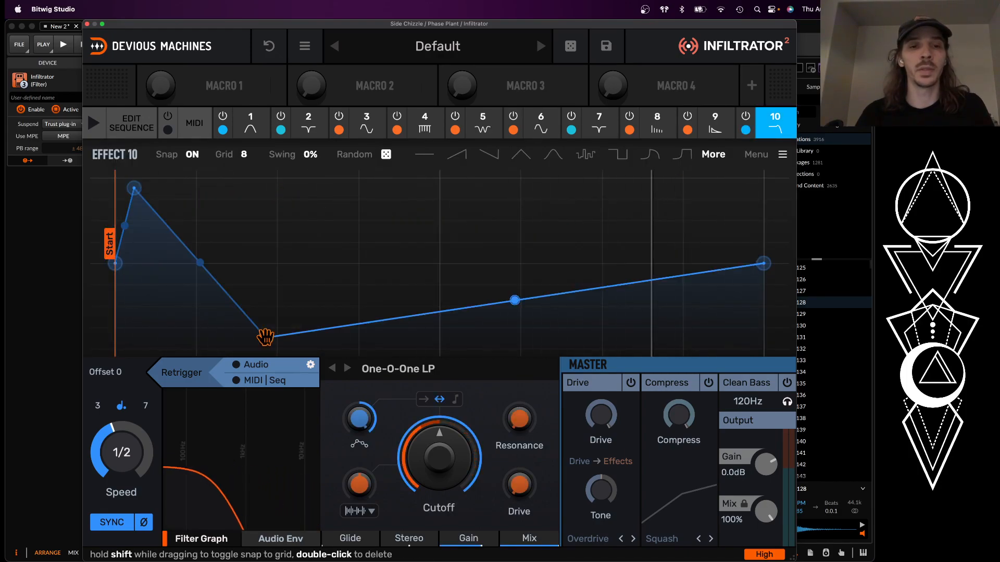
{"action": "left_click_drag", "start_coordinate": [266, 338], "coordinate": [277, 348]}
{"action": "double_click", "coordinate": [358, 180]}
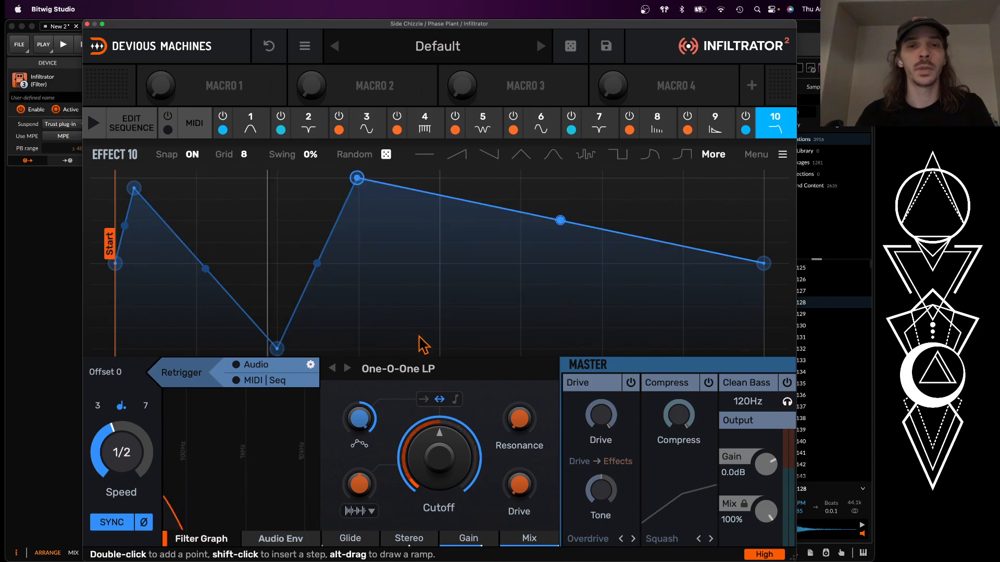
{"action": "double_click", "coordinate": [442, 347]}
{"action": "double_click", "coordinate": [516, 180]}
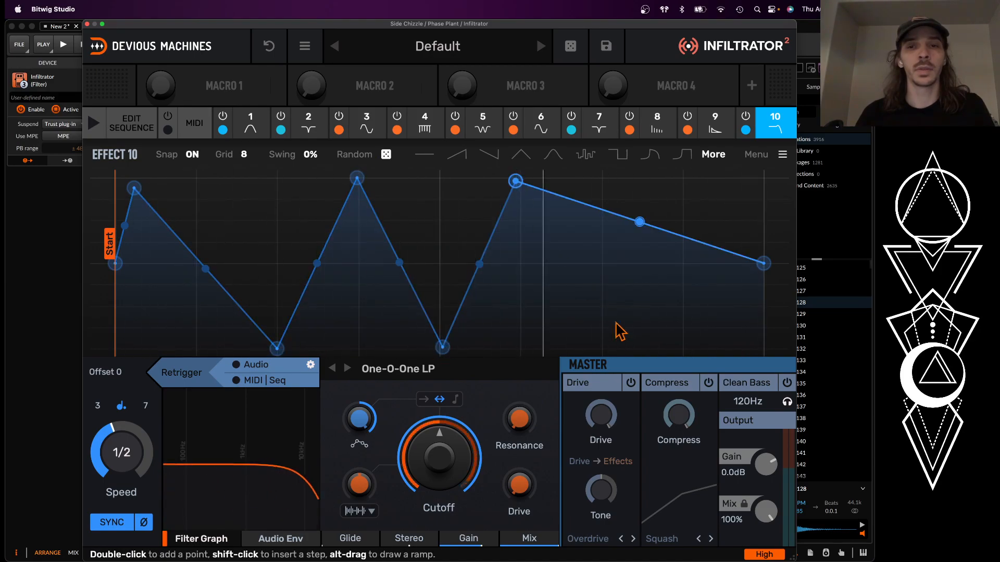
{"action": "double_click", "coordinate": [656, 348]}
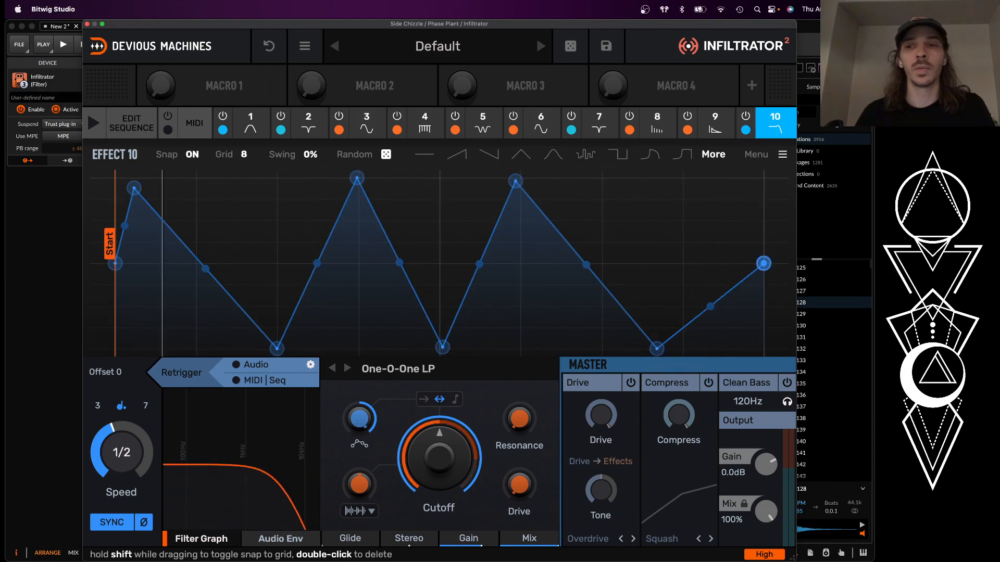
{"action": "left_click_drag", "start_coordinate": [763, 263], "coordinate": [764, 178]}
Step: Retrigger Effect 10's envelope from audio and MIDI/Seq with a randomised start, using a 1 bar speed and one-directional cutoff modulation, and audition it
{"action": "left_click", "coordinate": [256, 365]}
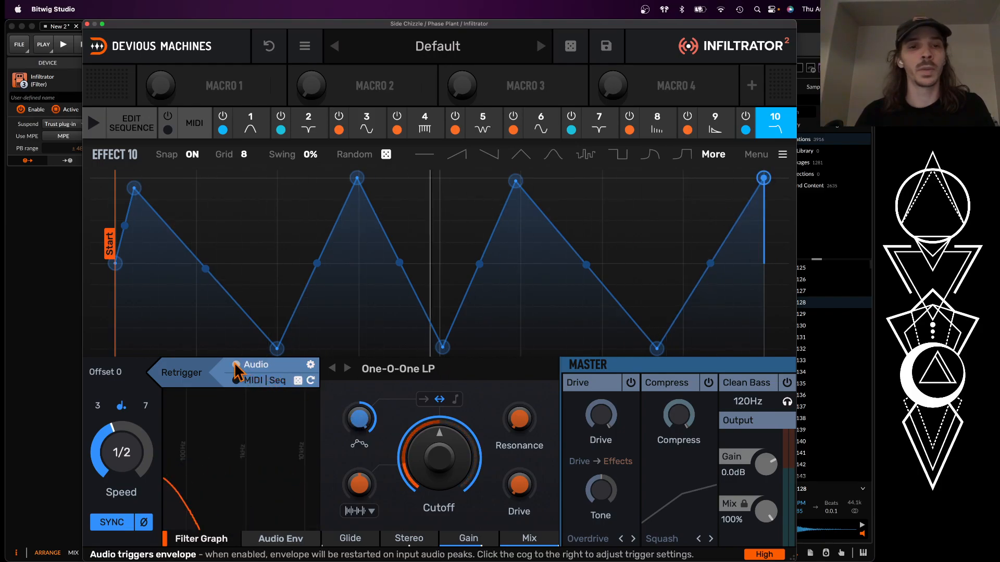
{"action": "left_click", "coordinate": [298, 380]}
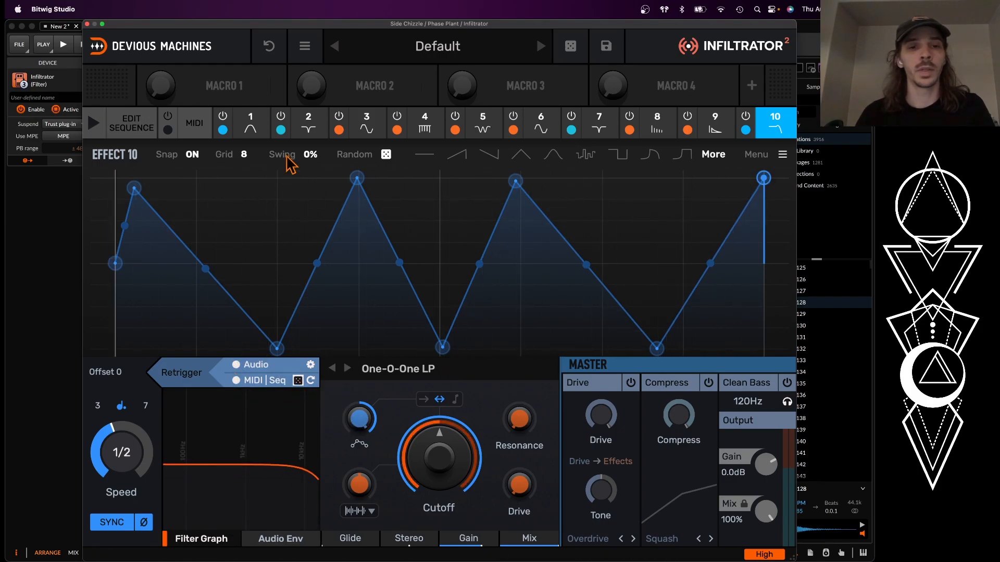
{"action": "left_click_drag", "start_coordinate": [121, 452], "coordinate": [121, 439]}
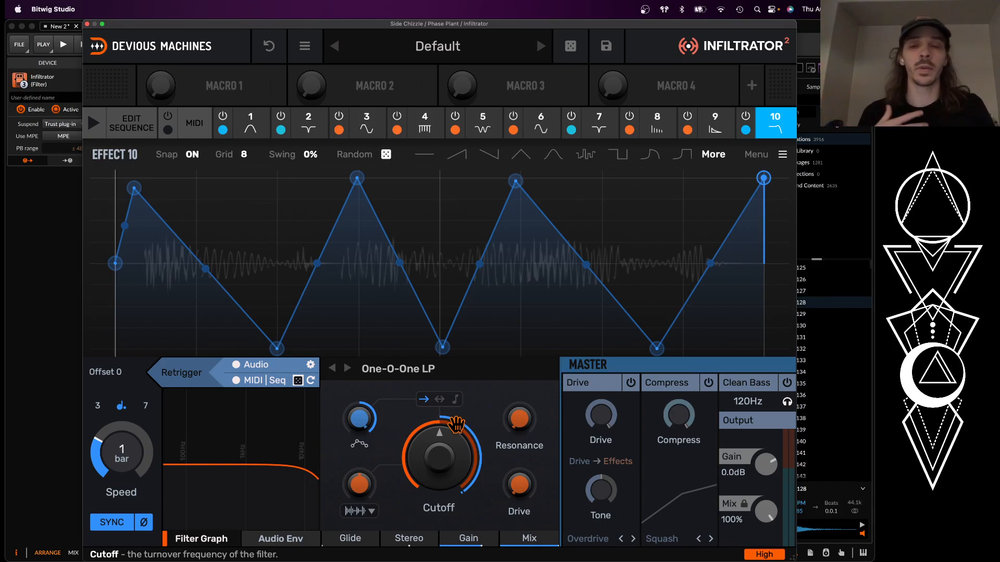
{"action": "key", "text": "space"}
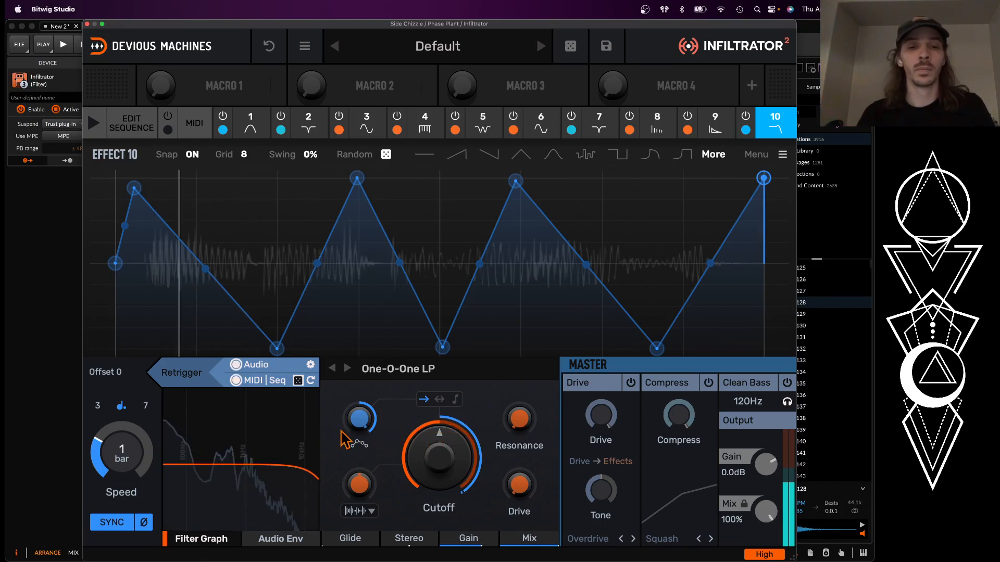
{"action": "mouse_move", "coordinate": [276, 348]}
{"action": "left_mouse_down"}
{"action": "mouse_move", "coordinate": [240, 348]}
{"action": "mouse_move", "coordinate": [276, 348]}
{"action": "left_mouse_up"}
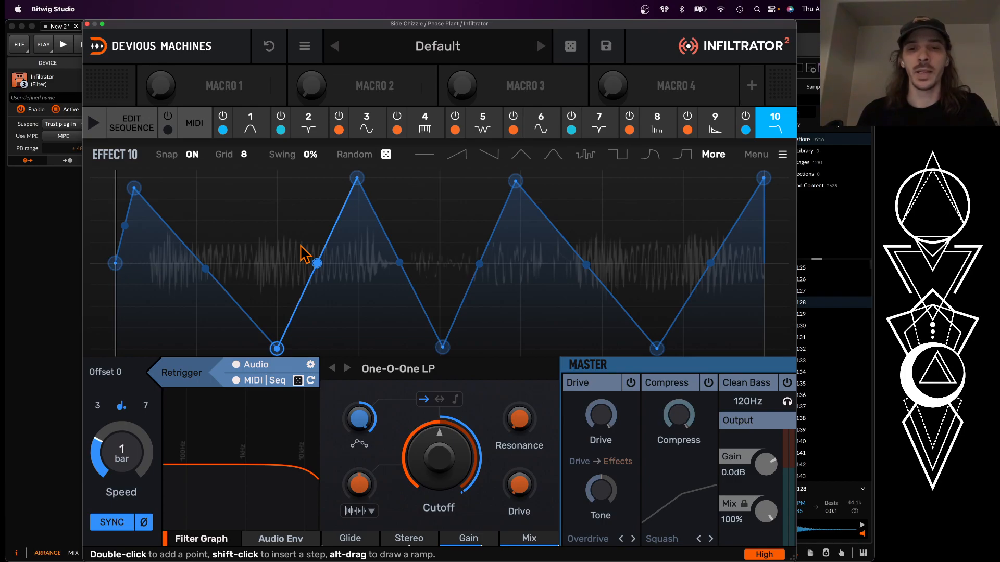
Step: Enable the master Drive and Compress sections and set the compressor type to Maximizer
{"action": "left_click", "coordinate": [630, 382]}
{"action": "left_click", "coordinate": [709, 383]}
{"action": "left_click", "coordinate": [666, 538]}
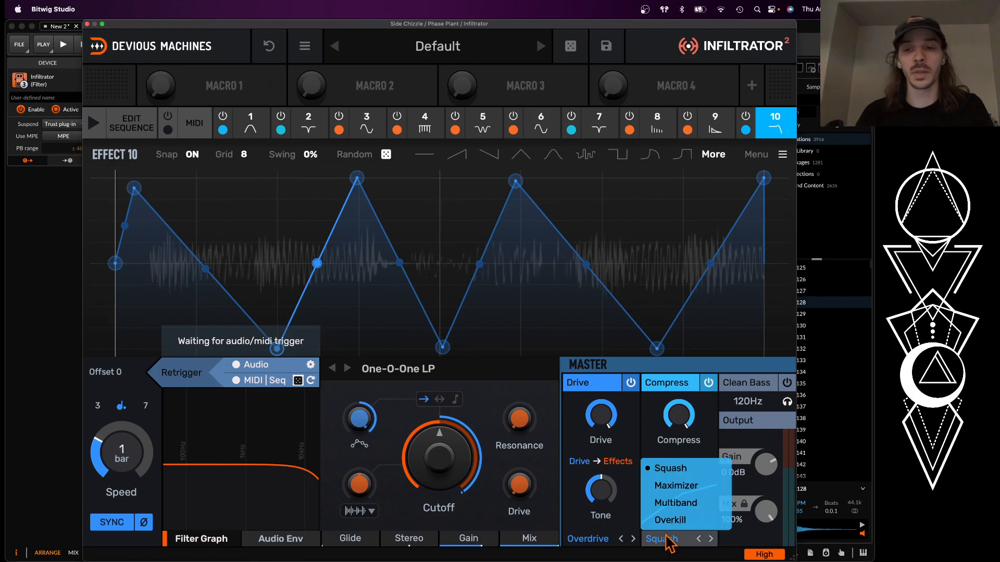
{"action": "left_click", "coordinate": [667, 487]}
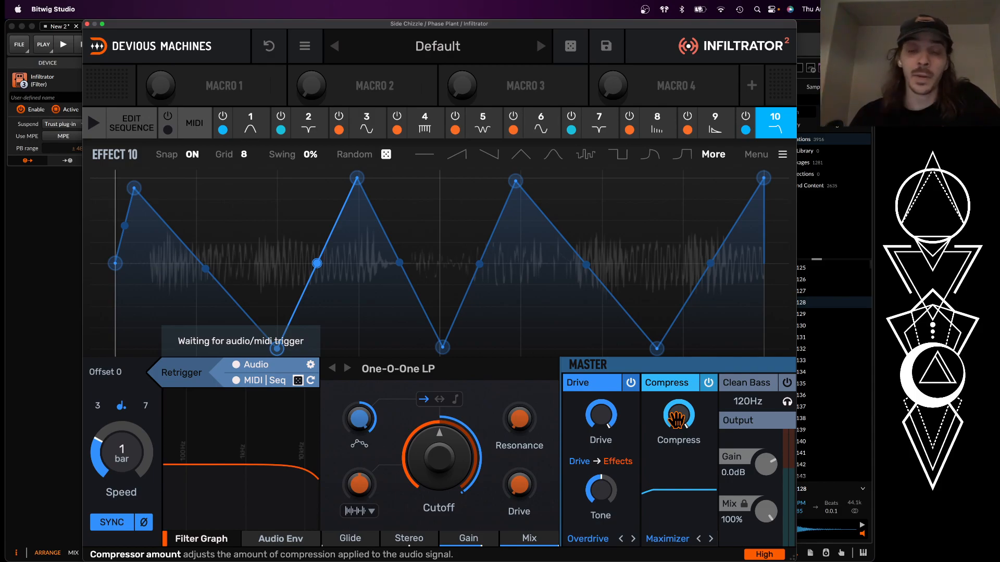
Step: Place the master Drive after the effects and set its amount to about half
{"action": "left_click_drag", "start_coordinate": [593, 418], "coordinate": [593, 462]}
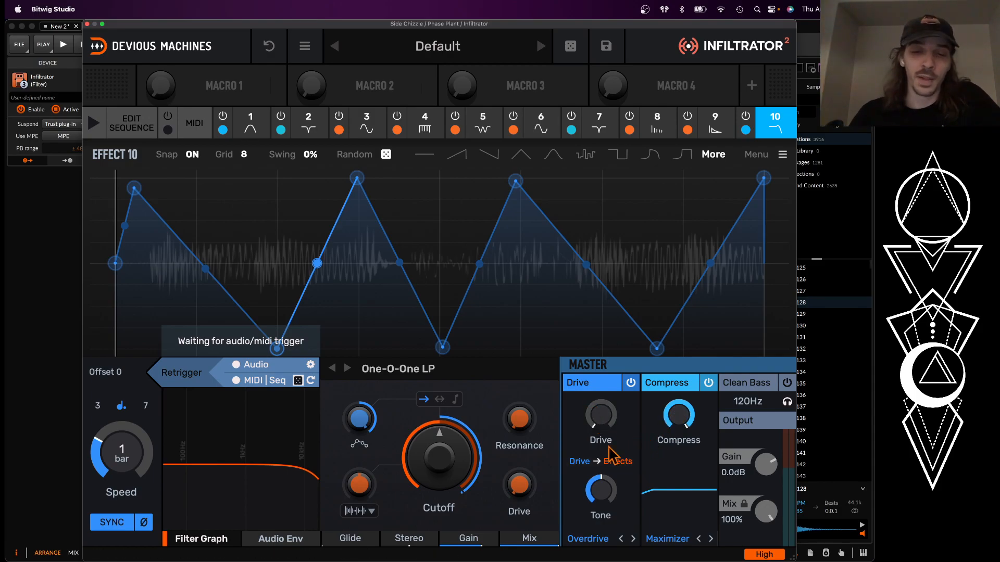
{"action": "left_click", "coordinate": [604, 461]}
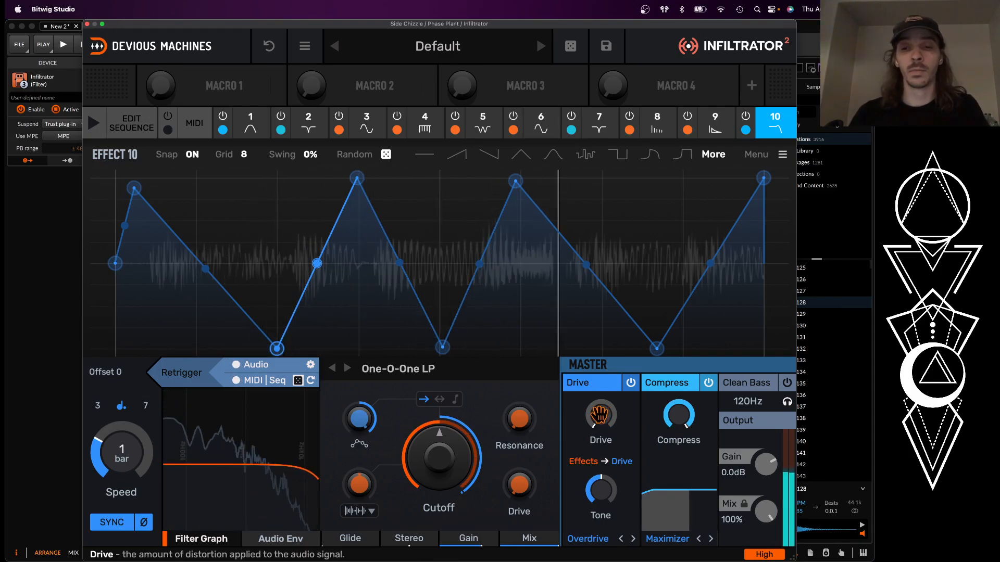
{"action": "left_click_drag", "start_coordinate": [600, 414], "coordinate": [600, 384]}
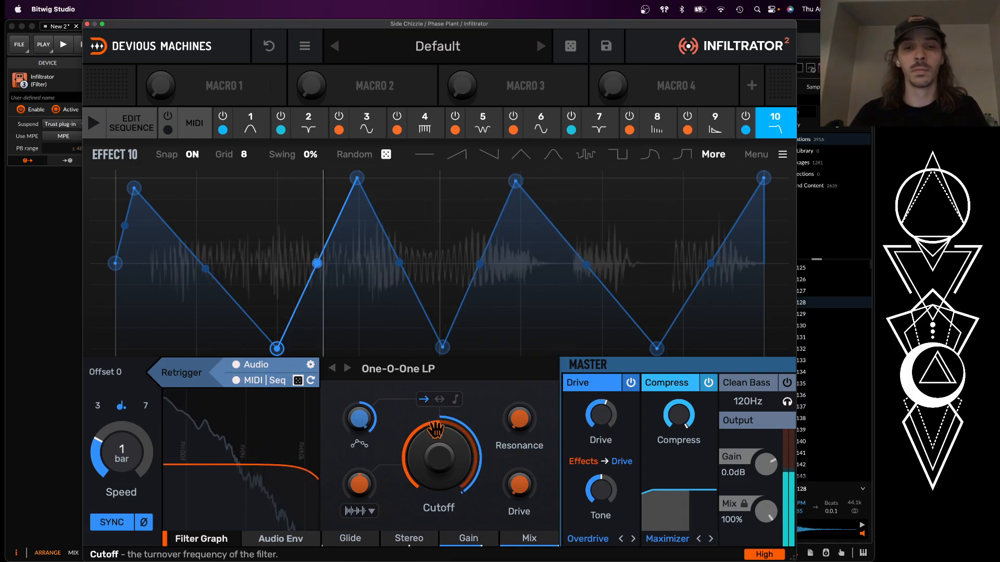
Step: Lower the Reverb's mix in Effect 9
{"action": "left_click", "coordinate": [715, 123]}
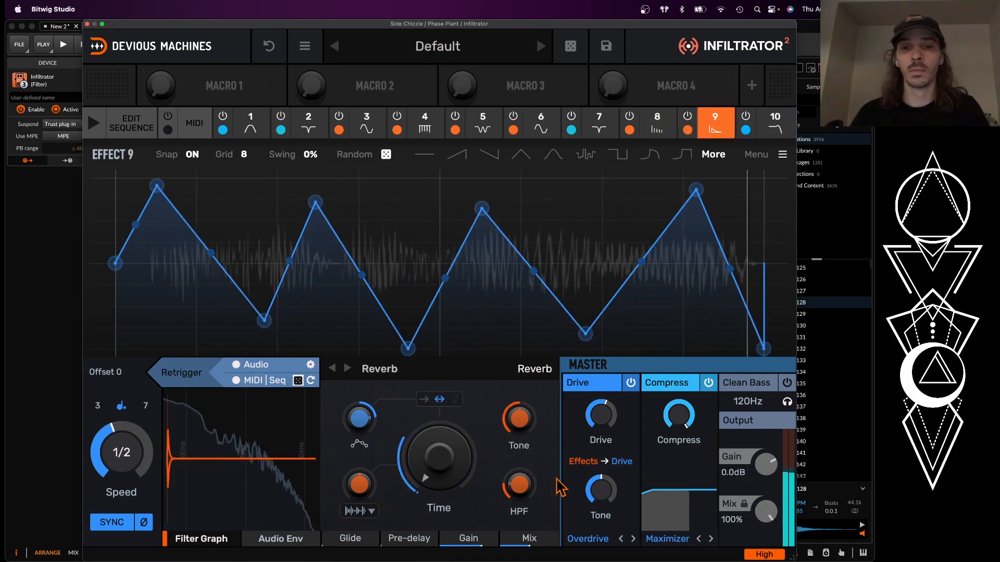
{"action": "left_click_drag", "start_coordinate": [529, 538], "coordinate": [529, 545]}
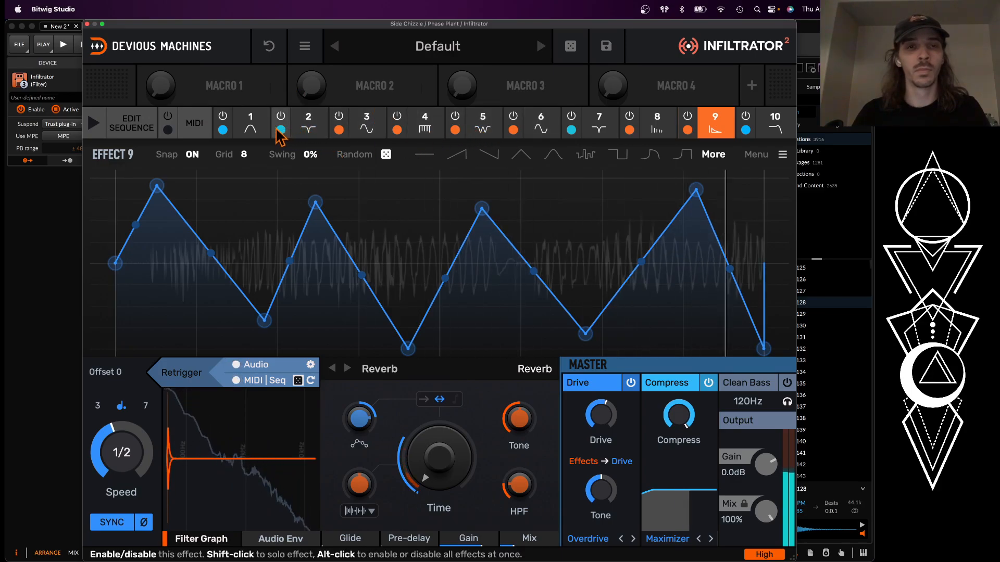
Step: Route Effect 5's second modulator from Envelope 2 to the Phaser's Spread
{"action": "left_click", "coordinate": [425, 129]}
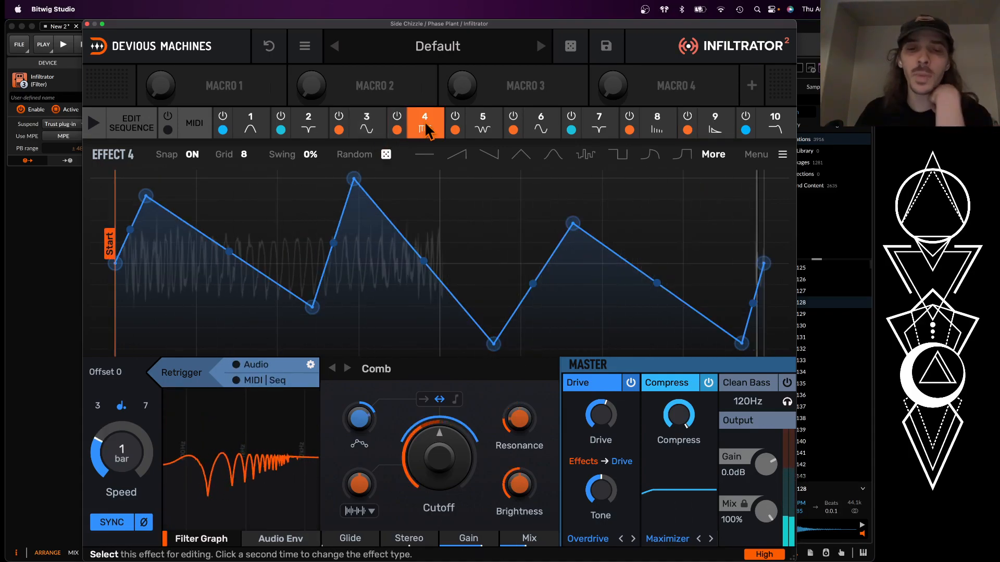
{"action": "left_click", "coordinate": [476, 130]}
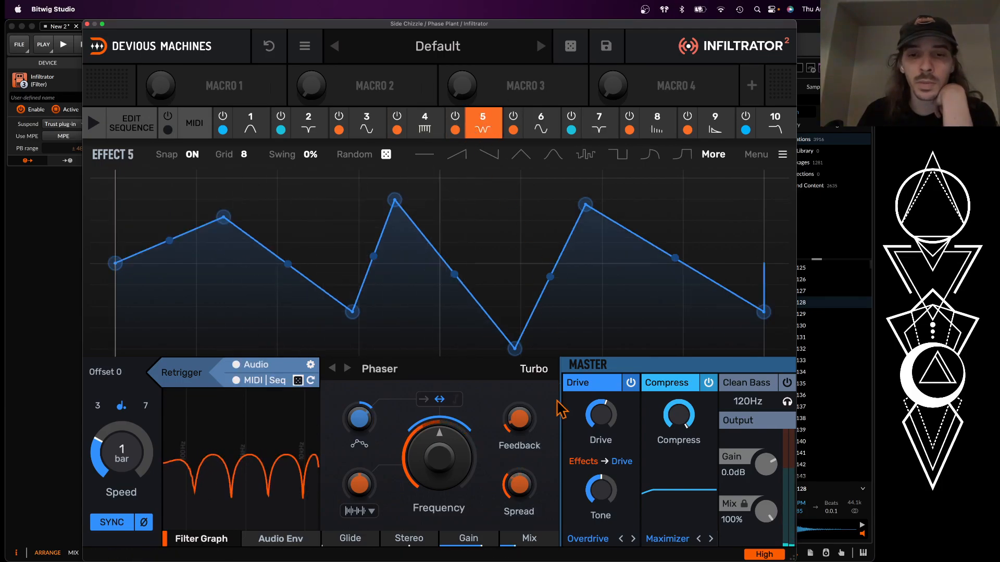
{"action": "left_click", "coordinate": [372, 513]}
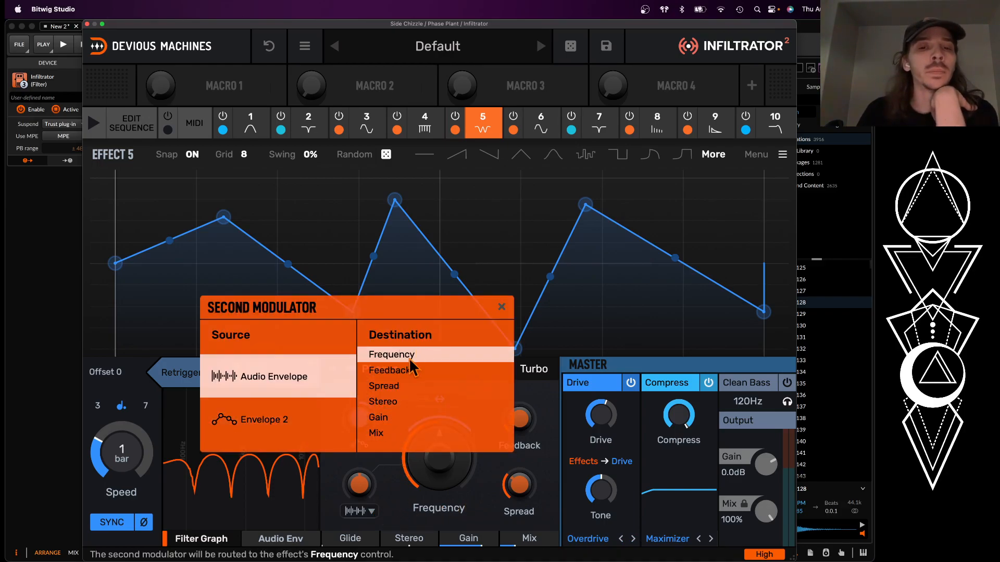
{"action": "left_click", "coordinate": [399, 385]}
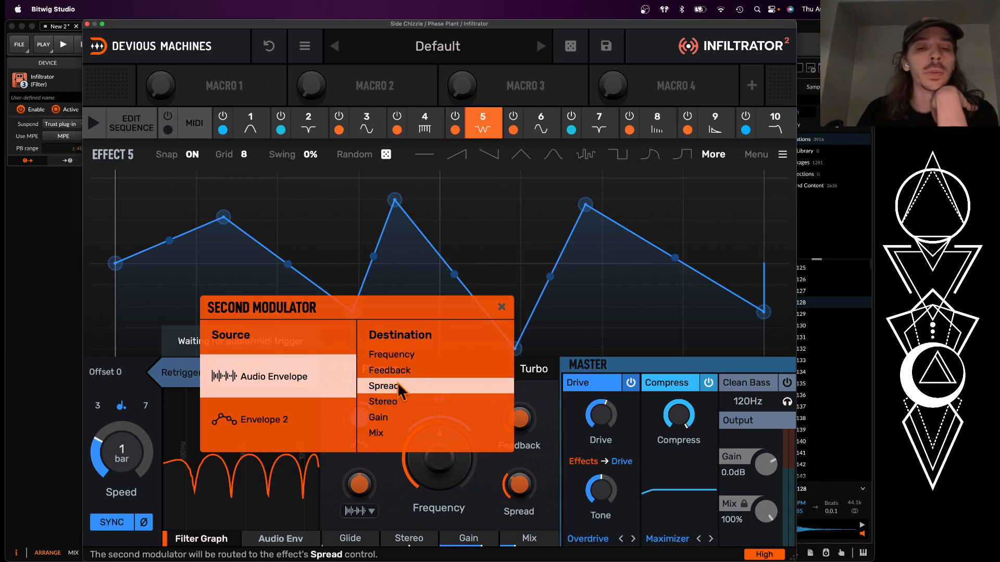
{"action": "left_click", "coordinate": [300, 420]}
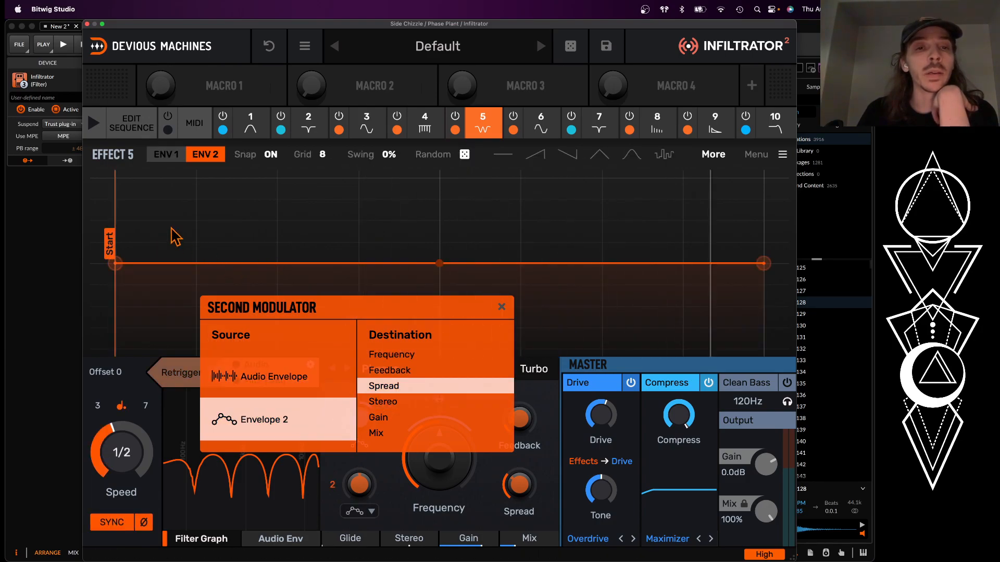
Step: Draw a zigzag shape in Effect 5's Envelope 2 with three peaks, three troughs and an end point at the upper limit
{"action": "double_click", "coordinate": [187, 202]}
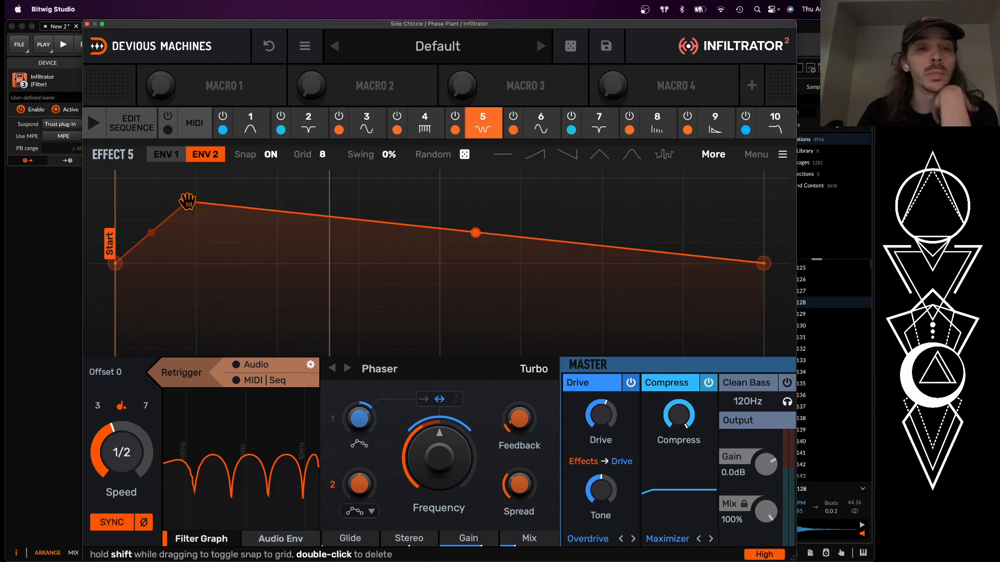
{"action": "double_click", "coordinate": [245, 338]}
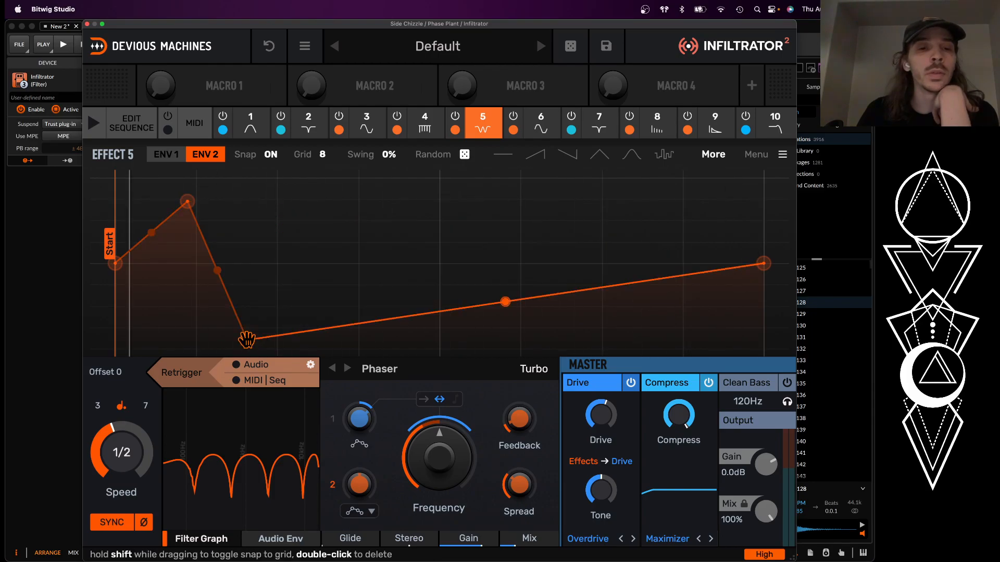
{"action": "double_click", "coordinate": [317, 196]}
{"action": "double_click", "coordinate": [389, 315]}
{"action": "double_click", "coordinate": [460, 193]}
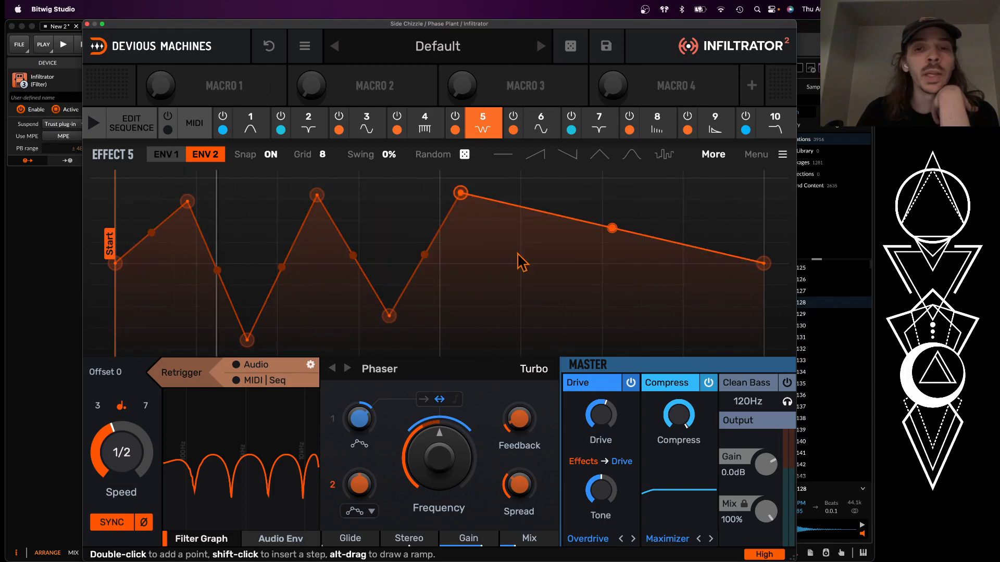
{"action": "double_click", "coordinate": [553, 320]}
{"action": "left_click_drag", "start_coordinate": [763, 263], "coordinate": [764, 178]}
Step: Check the second modulator's routing and set Envelope 2's speed to 1 bar
{"action": "left_click_drag", "start_coordinate": [121, 452], "coordinate": [122, 438]}
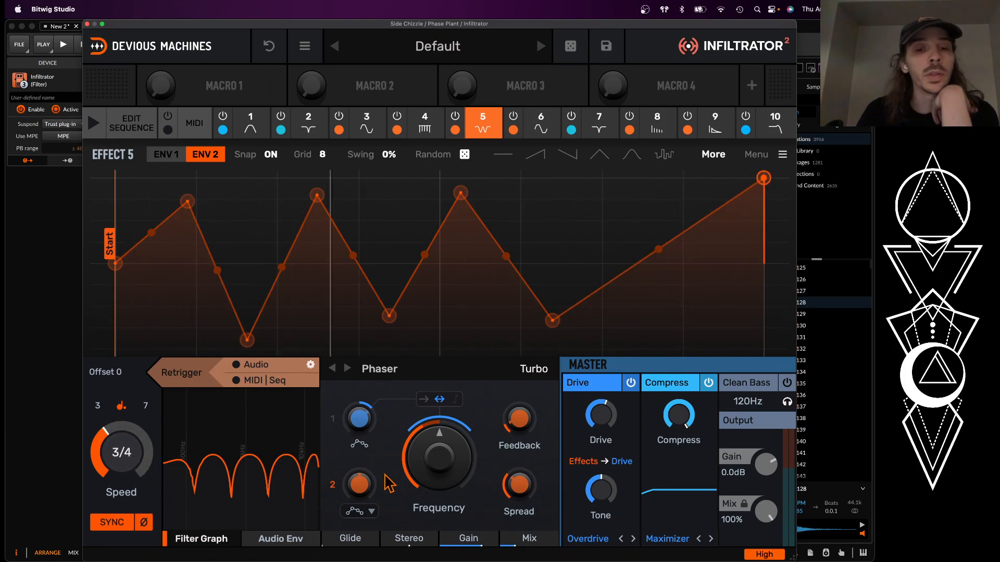
{"action": "left_click", "coordinate": [371, 511]}
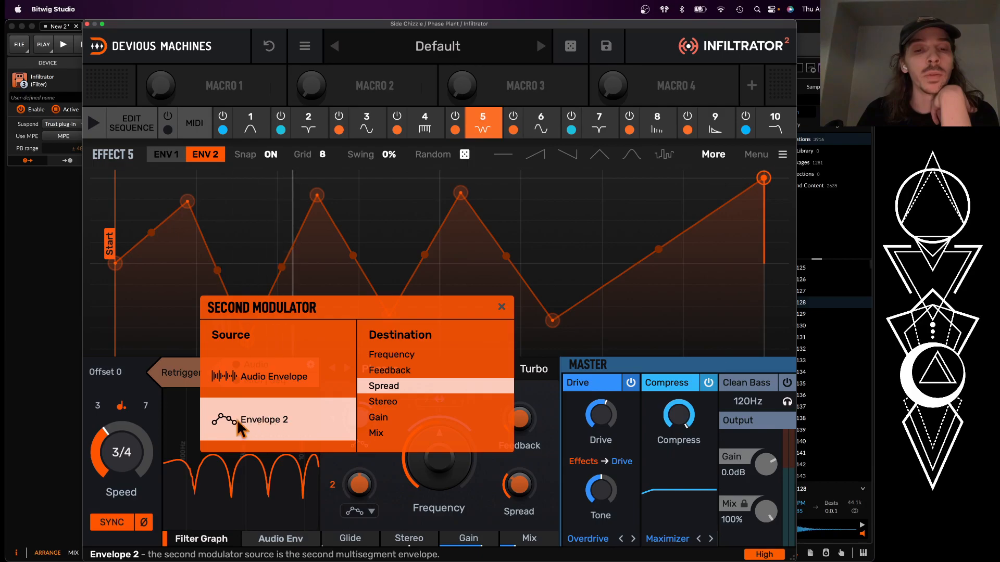
{"action": "left_click", "coordinate": [501, 308]}
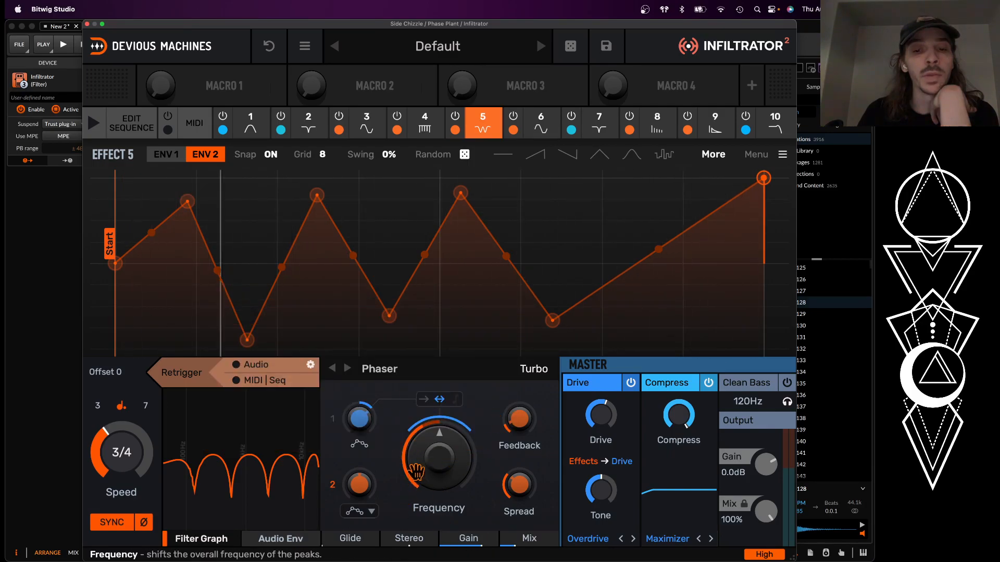
{"action": "left_click_drag", "start_coordinate": [130, 454], "coordinate": [130, 464]}
Step: Increase Envelope 2's modulation amount, lower the Phaser's Spread, and retrigger the envelope from audio and MIDI/Seq with a randomised start
{"action": "left_click_drag", "start_coordinate": [360, 480], "coordinate": [360, 463]}
{"action": "left_click_drag", "start_coordinate": [523, 477], "coordinate": [523, 512]}
{"action": "left_click_drag", "start_coordinate": [348, 483], "coordinate": [348, 470]}
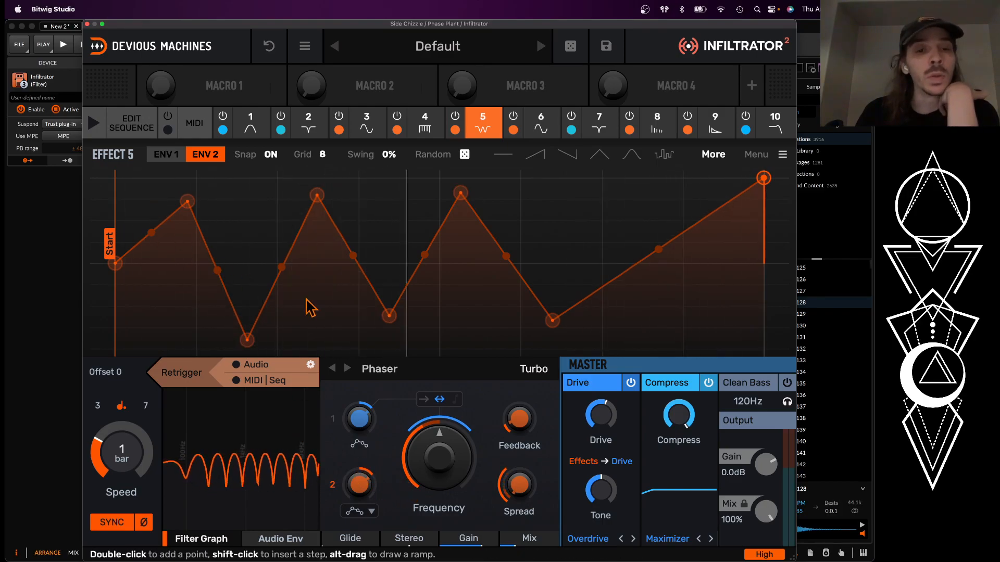
{"action": "left_click", "coordinate": [236, 364]}
{"action": "left_click", "coordinate": [236, 380]}
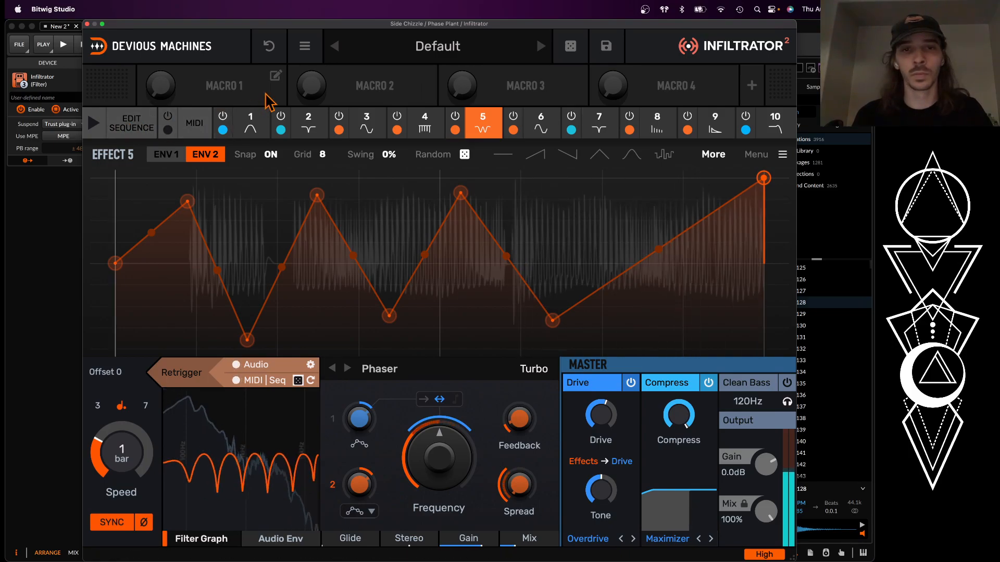
Step: Raise the Notch filter's cutoff in Effect 7
{"action": "left_click", "coordinate": [599, 127]}
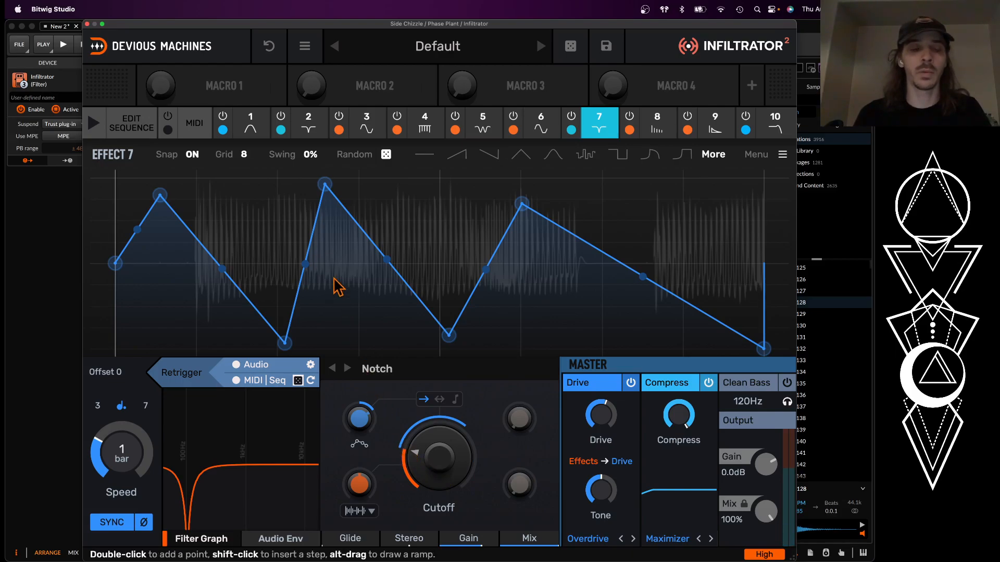
{"action": "mouse_move", "coordinate": [403, 461]}
{"action": "left_mouse_down"}
{"action": "mouse_move", "coordinate": [404, 451]}
{"action": "mouse_move", "coordinate": [417, 454]}
{"action": "left_mouse_up"}
{"action": "left_click_drag", "start_coordinate": [210, 479], "coordinate": [267, 402]}
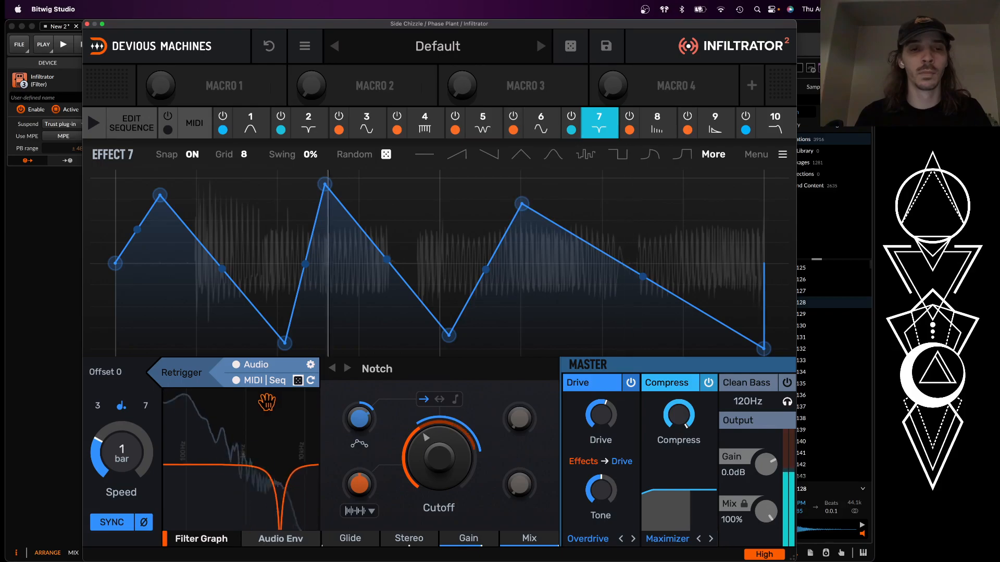
Step: In Effect 1's Model-20 BP, lower the drive, raise the resonance slightly and reduce the cutoff a little
{"action": "left_click", "coordinate": [250, 122]}
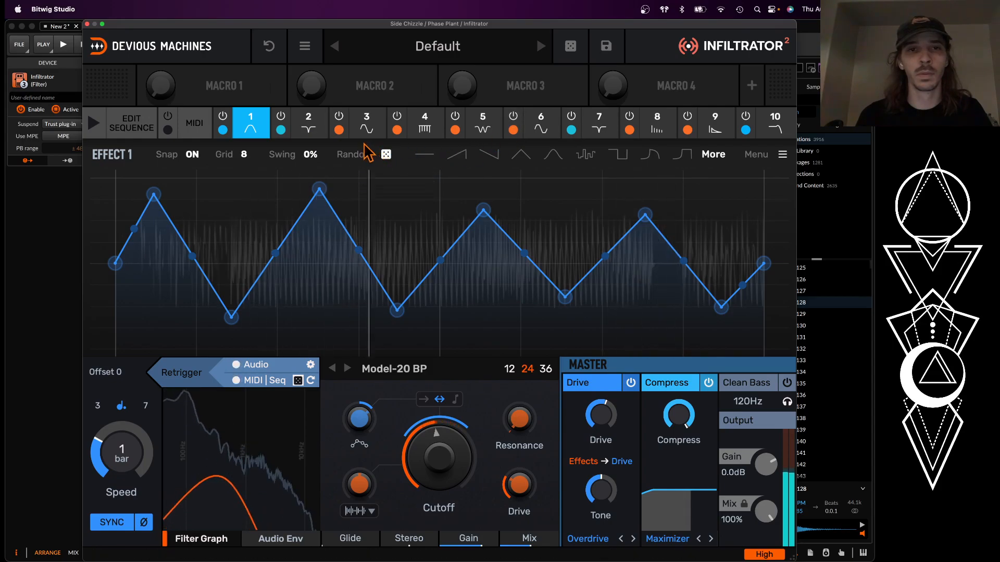
{"action": "left_click_drag", "start_coordinate": [510, 484], "coordinate": [511, 484]}
{"action": "left_click_drag", "start_coordinate": [514, 420], "coordinate": [514, 410]}
{"action": "left_click_drag", "start_coordinate": [432, 438], "coordinate": [429, 430]}
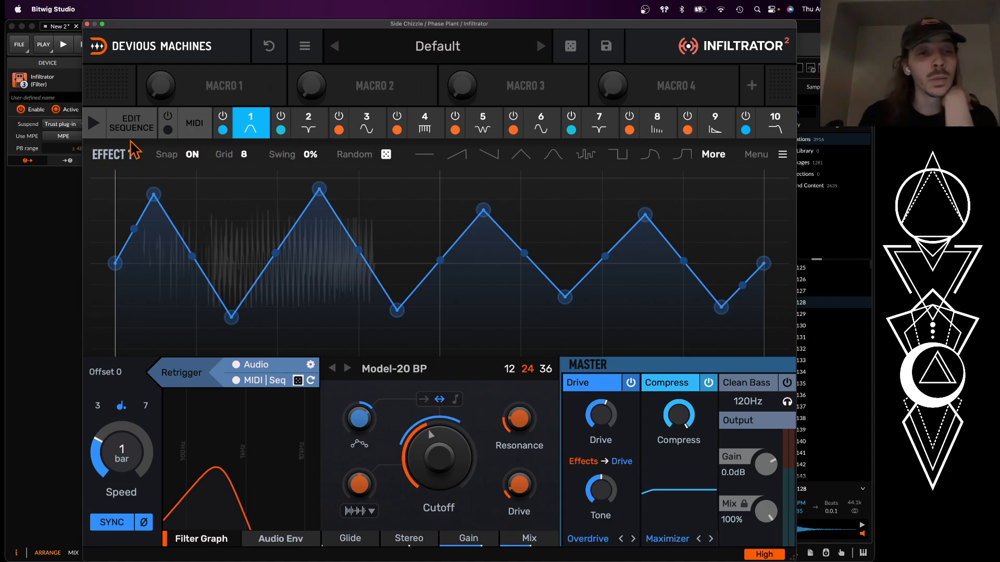
Step: Turn on the effect sequencer and show its step sequence for editing
{"action": "left_click", "coordinate": [97, 131]}
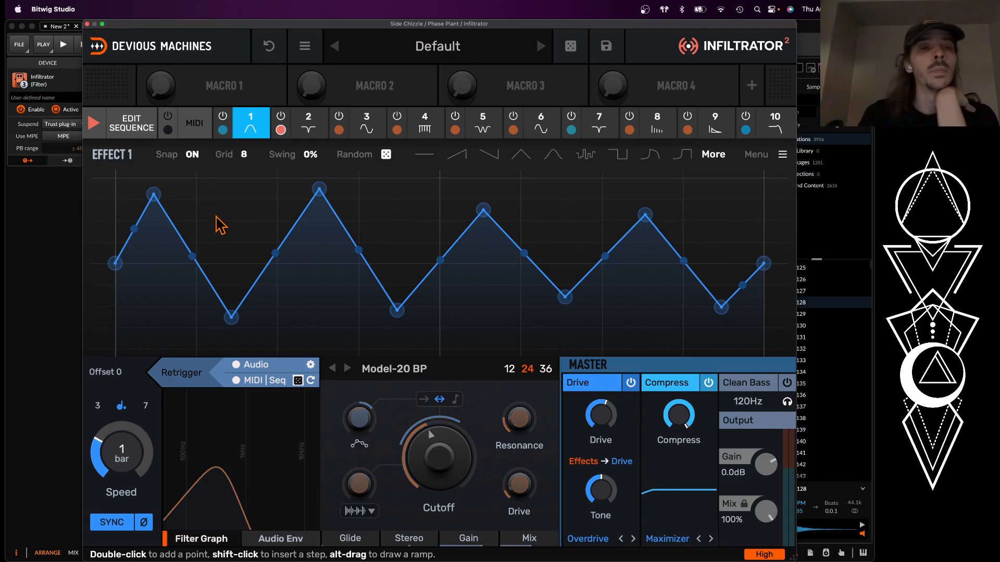
{"action": "left_click", "coordinate": [131, 125]}
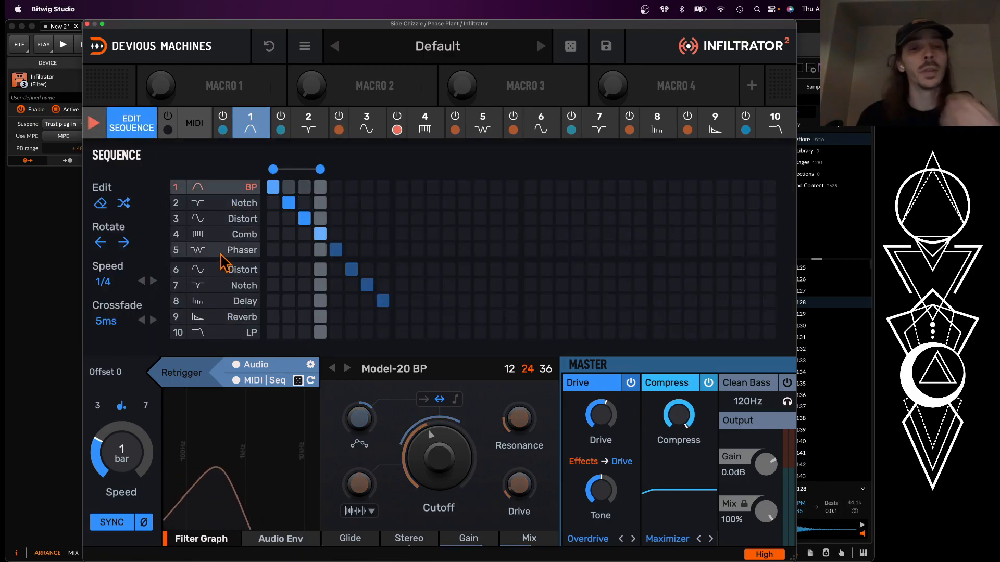
Step: Activate all ten effects on each of the four steps in the effect sequence and check Effect 1's envelope
{"action": "left_click", "coordinate": [227, 337]}
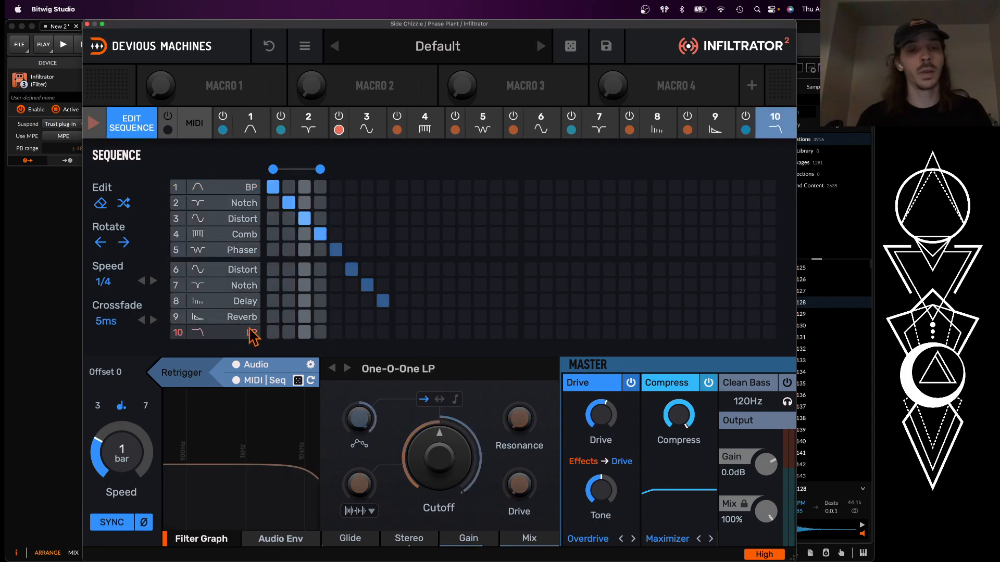
{"action": "mouse_move", "coordinate": [289, 188]}
{"action": "left_mouse_down"}
{"action": "mouse_move", "coordinate": [315, 205]}
{"action": "mouse_move", "coordinate": [317, 229]}
{"action": "mouse_move", "coordinate": [281, 257]}
{"action": "mouse_move", "coordinate": [319, 267]}
{"action": "mouse_move", "coordinate": [323, 296]}
{"action": "mouse_move", "coordinate": [306, 329]}
{"action": "mouse_move", "coordinate": [302, 273]}
{"action": "mouse_move", "coordinate": [291, 323]}
{"action": "mouse_move", "coordinate": [273, 336]}
{"action": "mouse_move", "coordinate": [268, 274]}
{"action": "left_mouse_up"}
{"action": "left_click", "coordinate": [320, 251]}
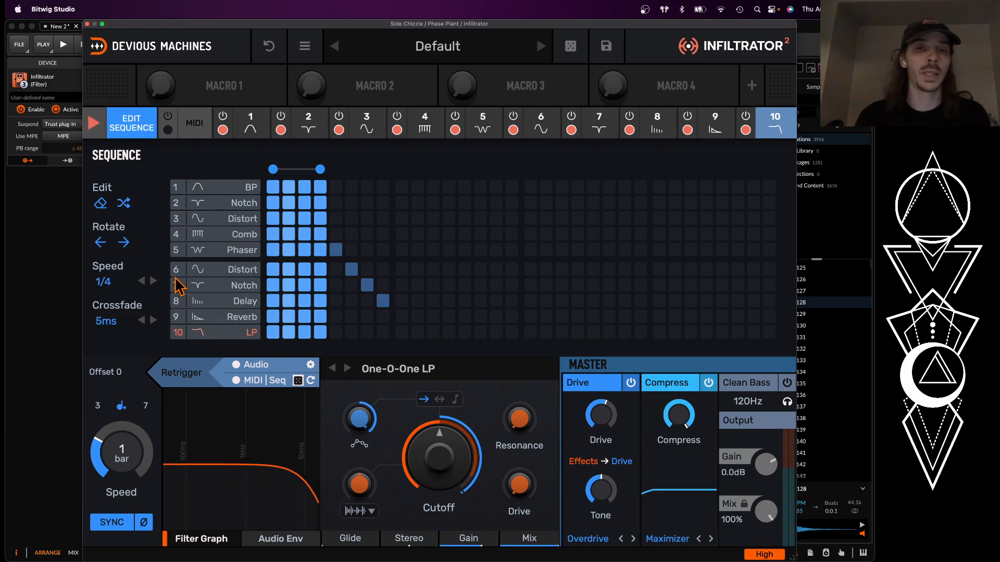
{"action": "left_click", "coordinate": [246, 127]}
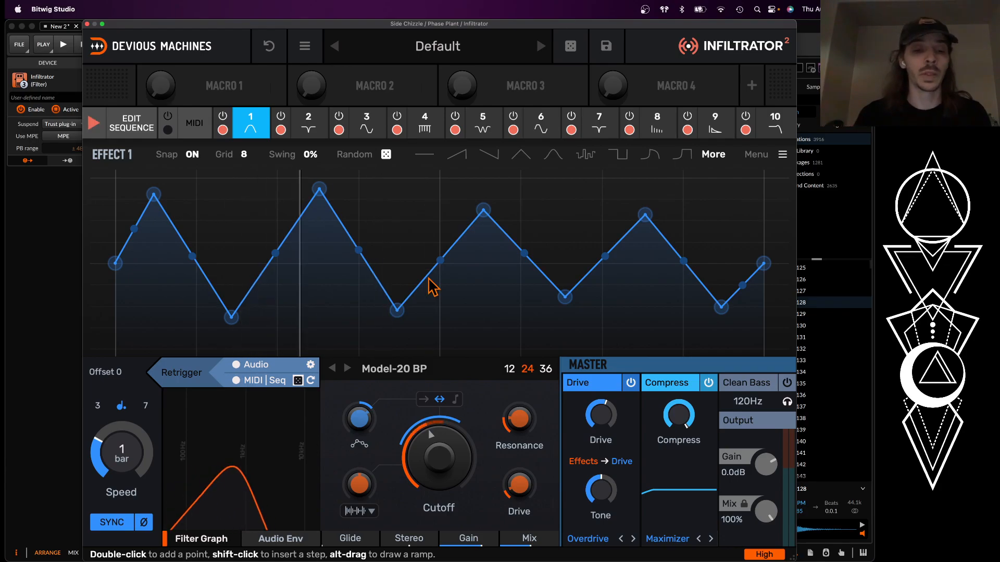
{"action": "left_click", "coordinate": [118, 133]}
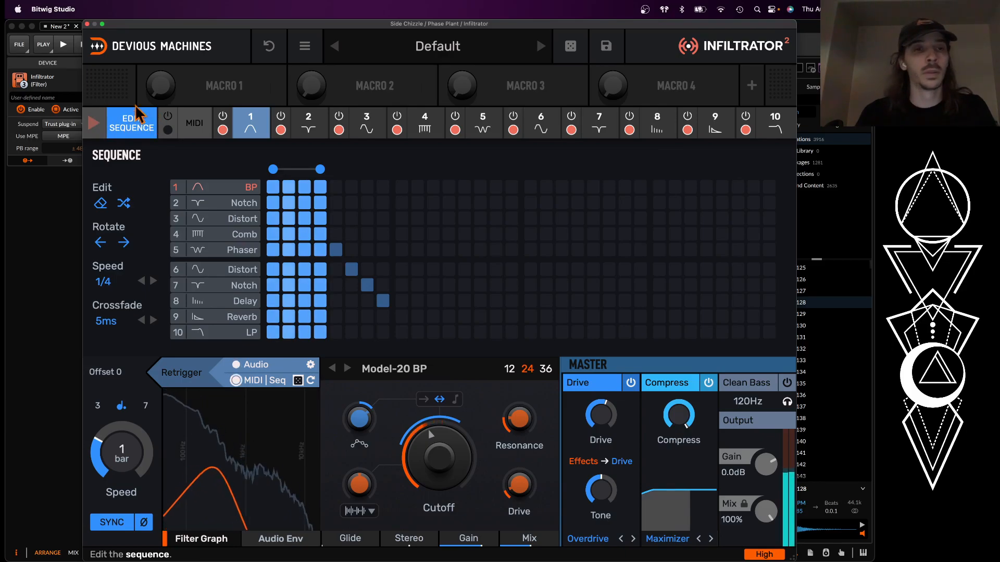
Step: Audition the Phase Plant patch through the effects using its pitch wheel
{"action": "left_click", "coordinate": [87, 25]}
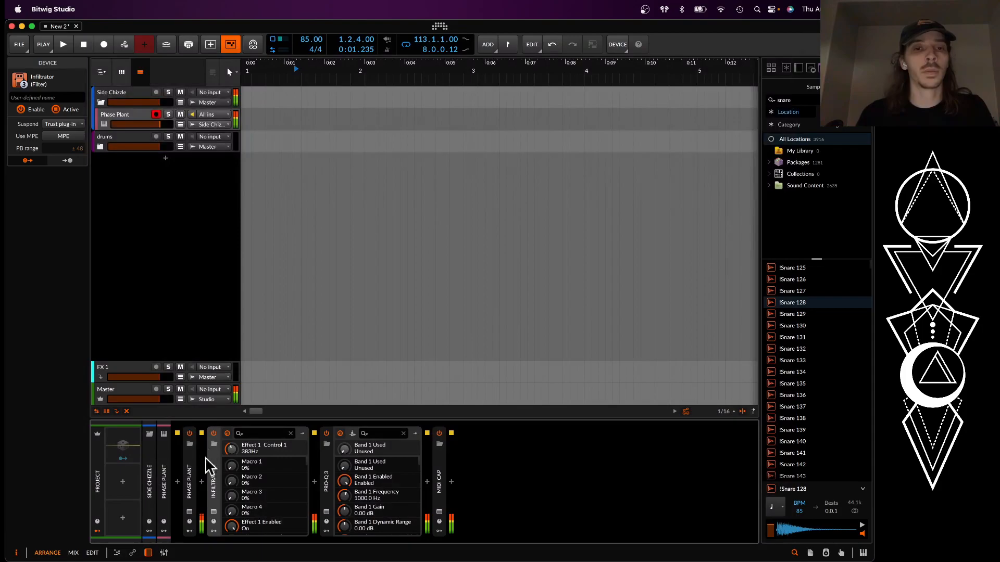
{"action": "left_click", "coordinate": [189, 513]}
{"action": "left_click", "coordinate": [16, 502]}
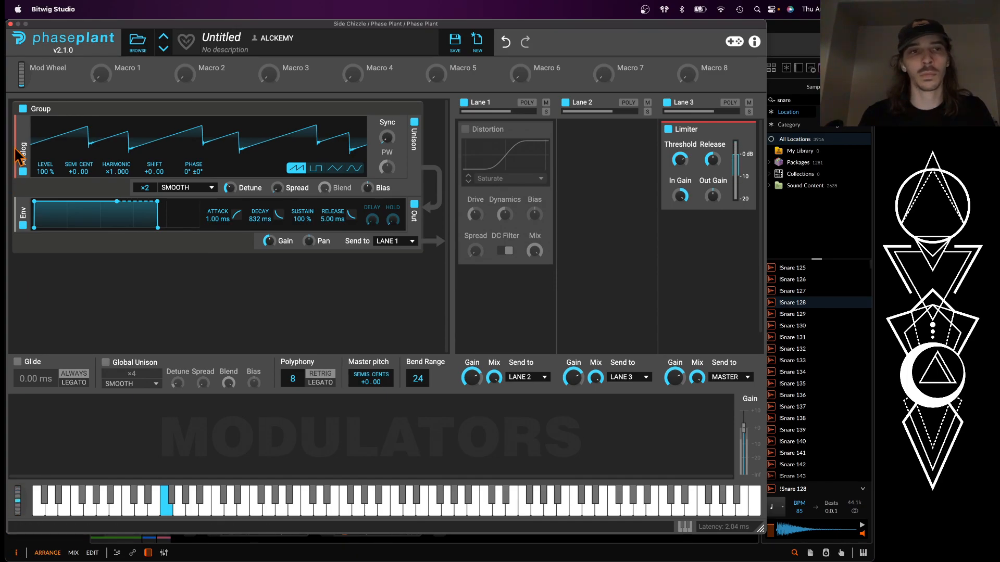
{"action": "left_click", "coordinate": [11, 24]}
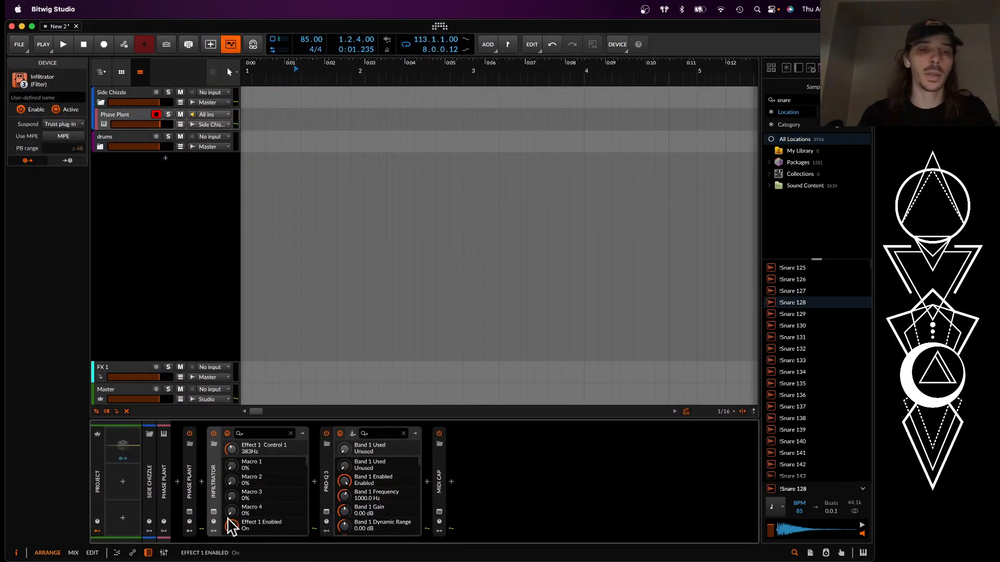
Step: In Infiltrator's master section, lower the compression to 66% and readjust the drive
{"action": "left_click", "coordinate": [214, 512]}
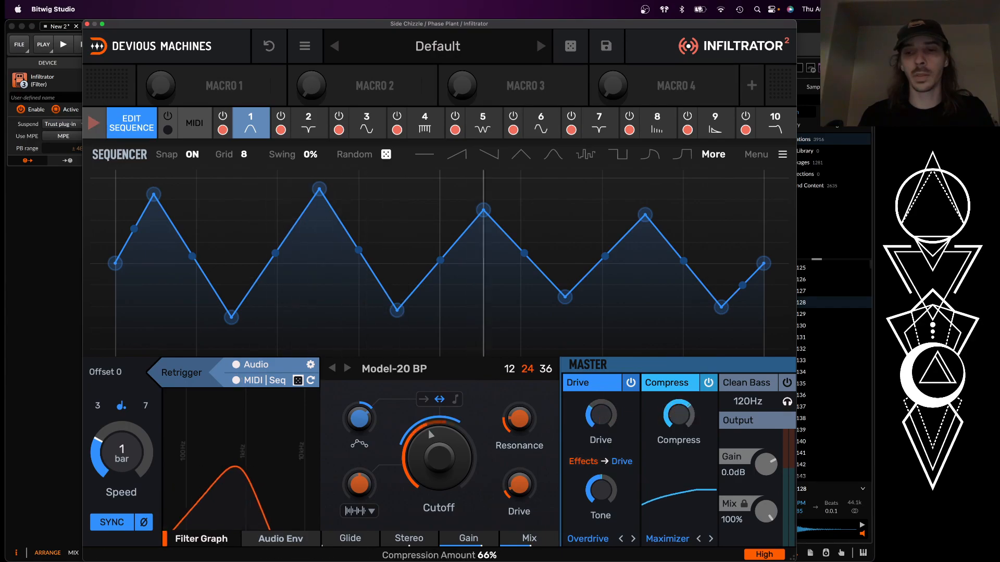
{"action": "left_click_drag", "start_coordinate": [604, 422], "coordinate": [602, 405]}
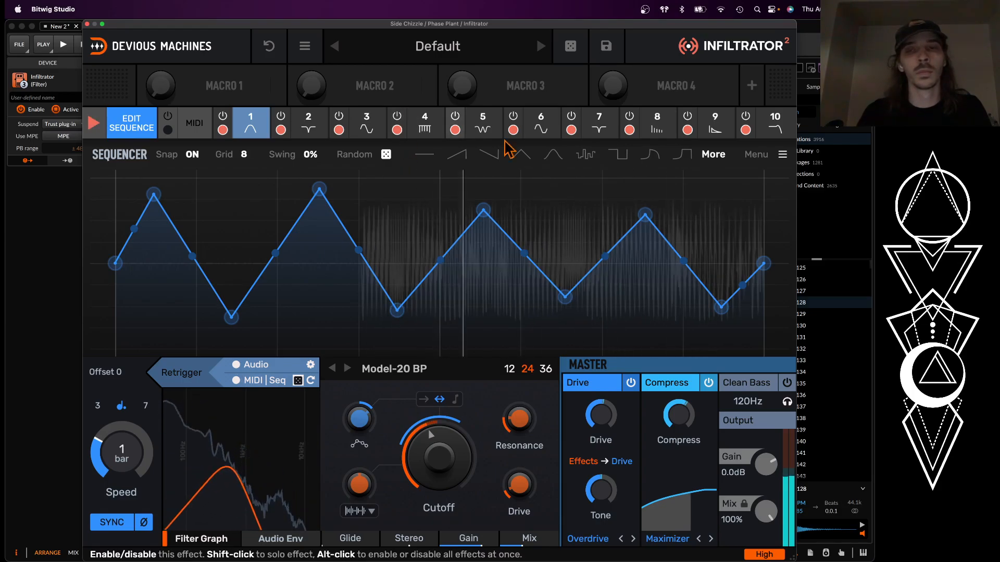
Step: Raise Effect 10's drive to 5.8 dB and change its filter type to Ladder LP
{"action": "left_click", "coordinate": [775, 131]}
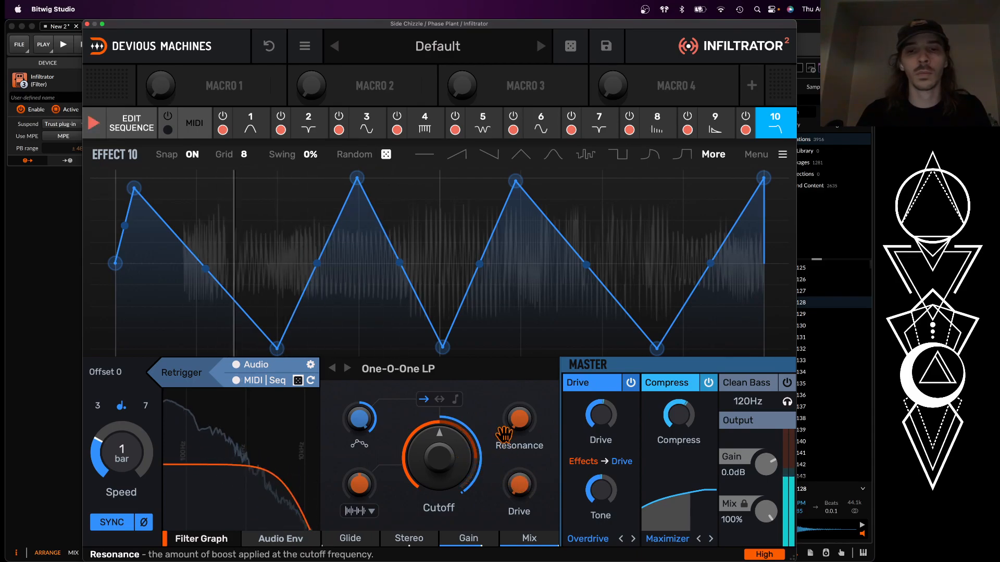
{"action": "left_click_drag", "start_coordinate": [519, 484], "coordinate": [519, 471]}
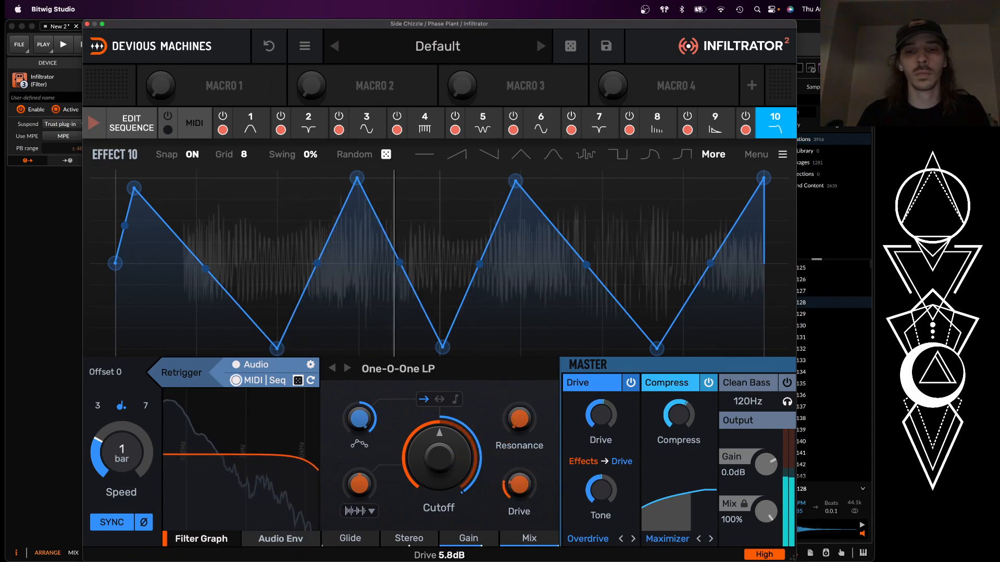
{"action": "left_click", "coordinate": [416, 371]}
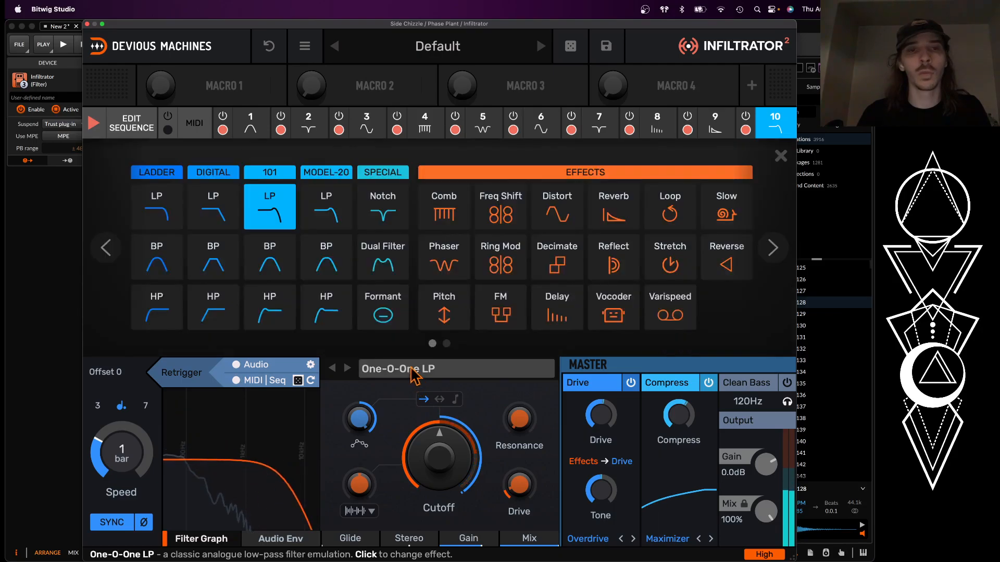
{"action": "left_click", "coordinate": [175, 221]}
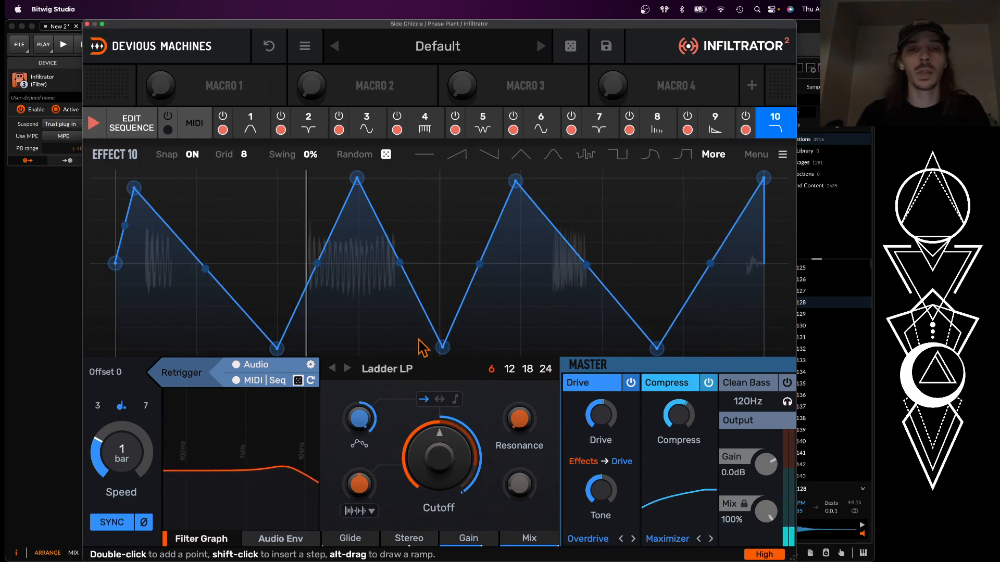
{"action": "left_click", "coordinate": [394, 369]}
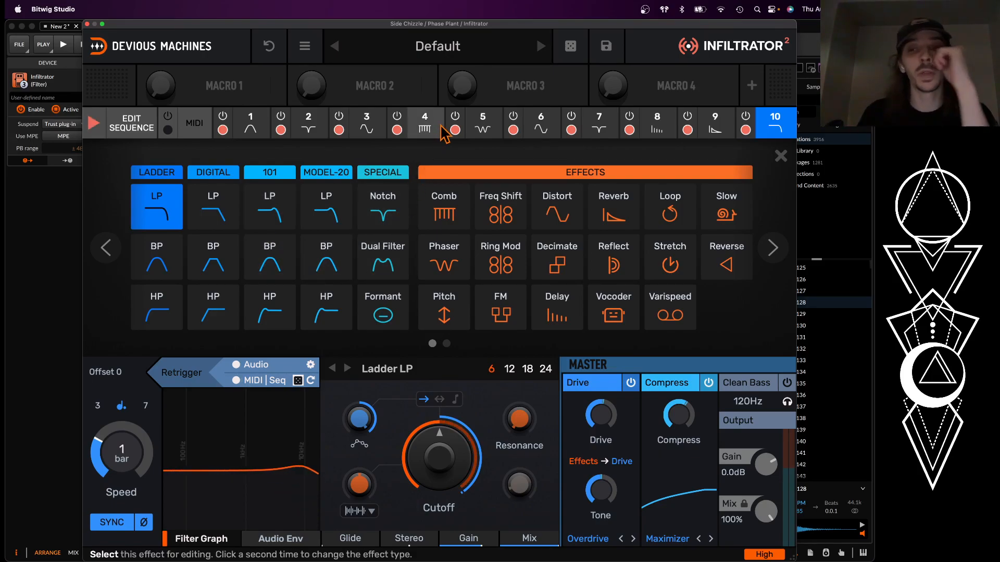
Step: Change Effect 7 from Notch to Formant, raise its Boost, lower the Shift slightly and use mode A
{"action": "left_click", "coordinate": [597, 123]}
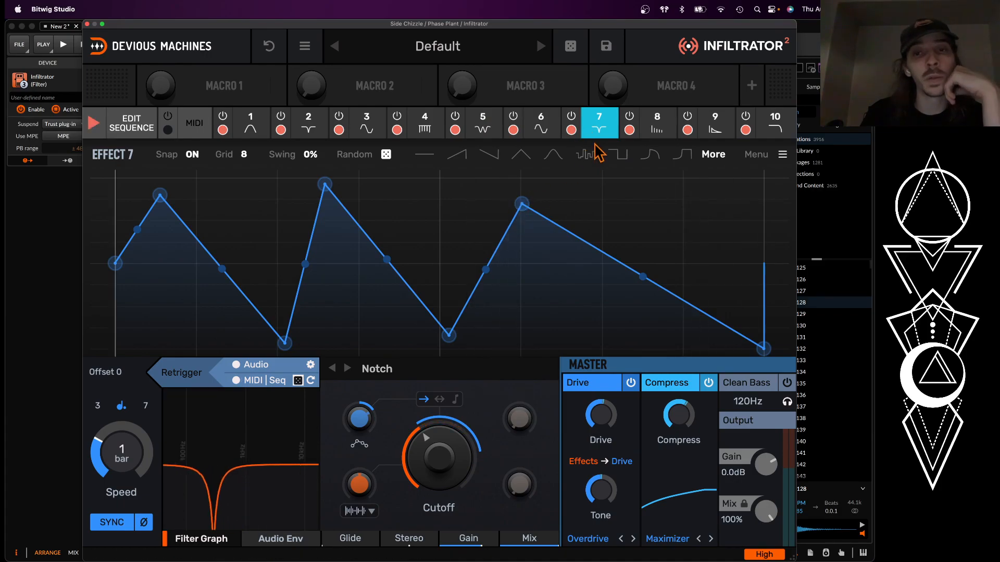
{"action": "left_click", "coordinate": [598, 124]}
{"action": "left_click", "coordinate": [382, 357]}
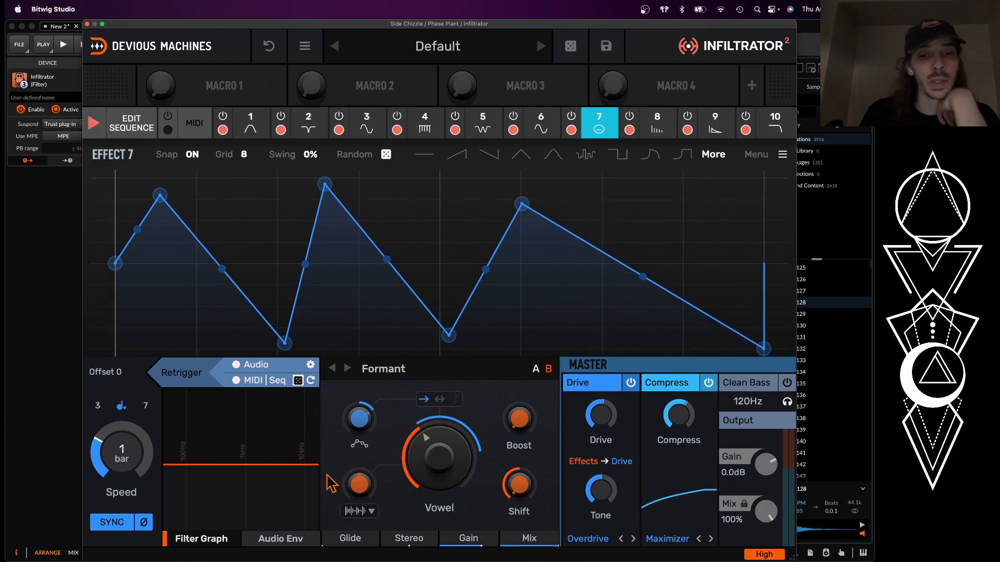
{"action": "left_click_drag", "start_coordinate": [519, 418], "coordinate": [519, 380]}
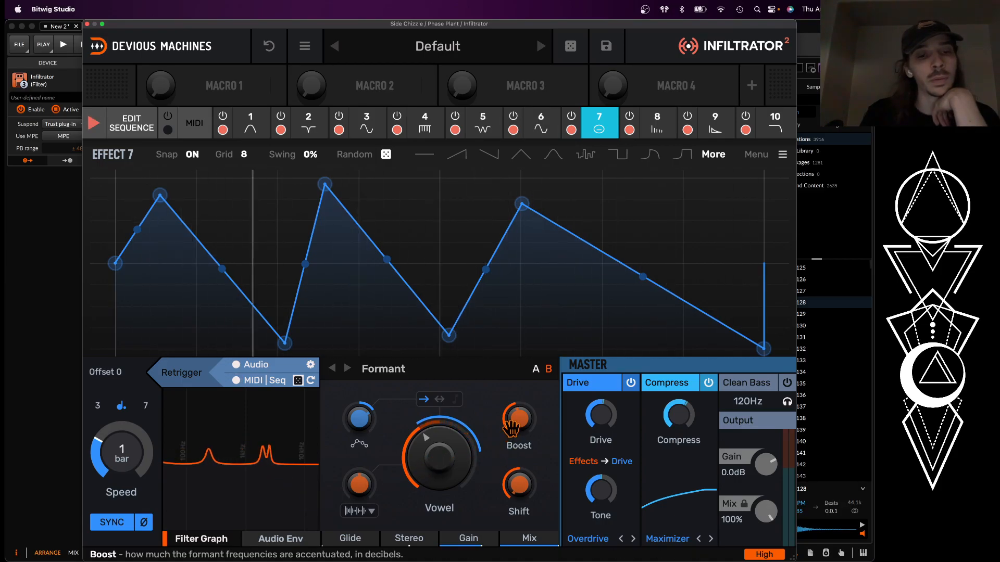
{"action": "left_click_drag", "start_coordinate": [519, 484], "coordinate": [519, 490]}
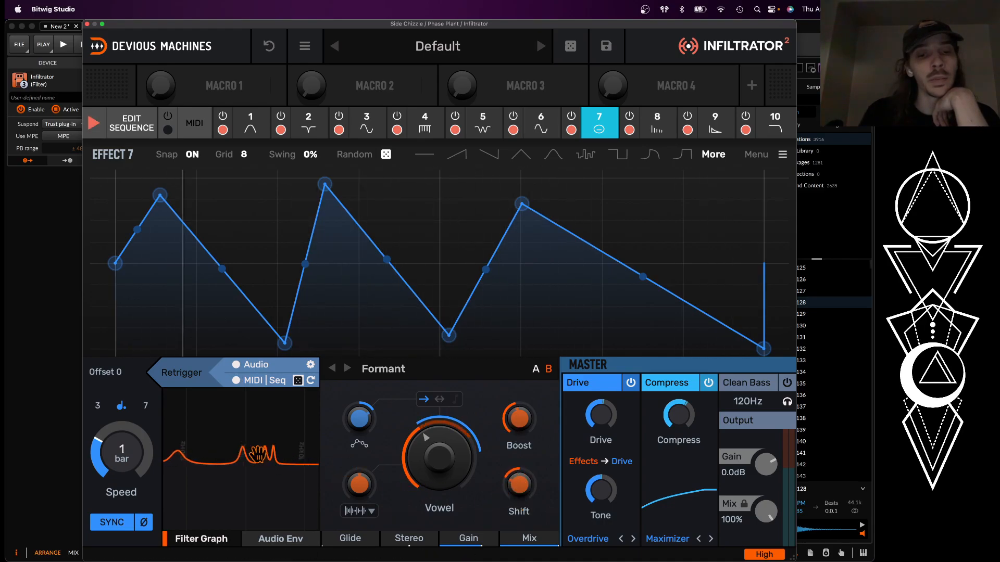
{"action": "left_click", "coordinate": [535, 370]}
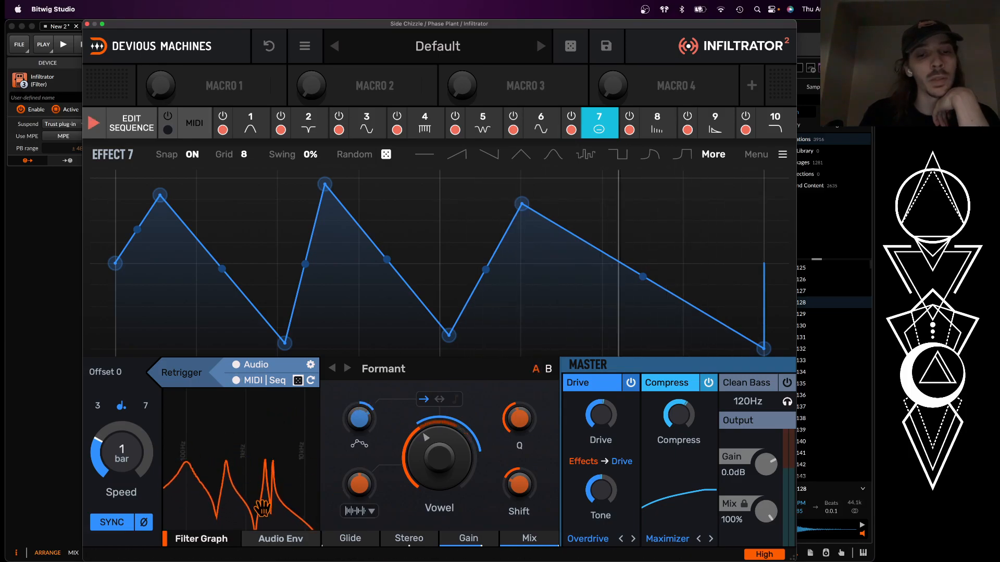
Step: Lower the Formant effect's Mix, Q and Vowel, and reduce its Shift to -290.82 Hz
{"action": "left_click_drag", "start_coordinate": [538, 541], "coordinate": [538, 559]}
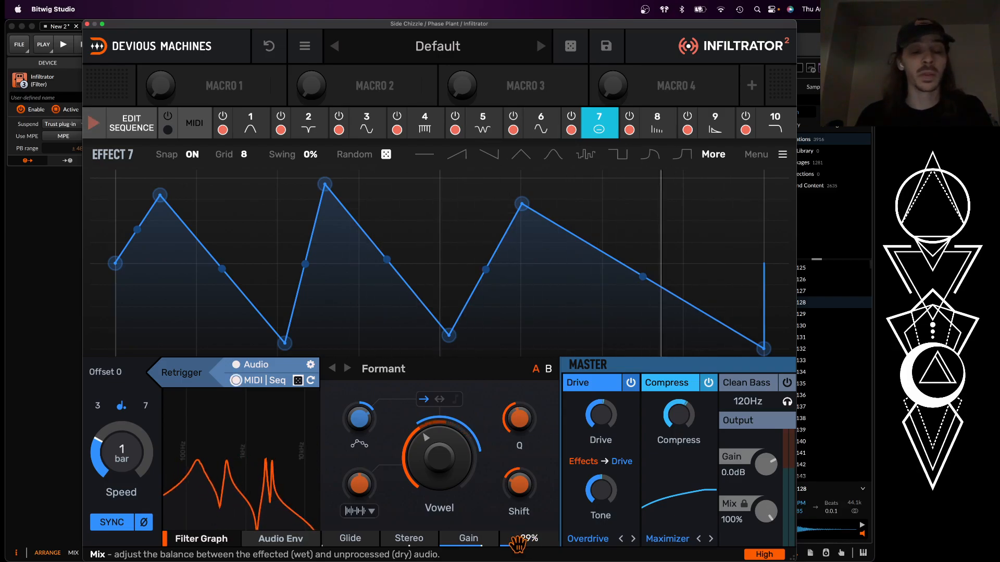
{"action": "mouse_move", "coordinate": [517, 484]}
{"action": "left_mouse_down"}
{"action": "mouse_move", "coordinate": [517, 468]}
{"action": "mouse_move", "coordinate": [517, 499]}
{"action": "left_mouse_up"}
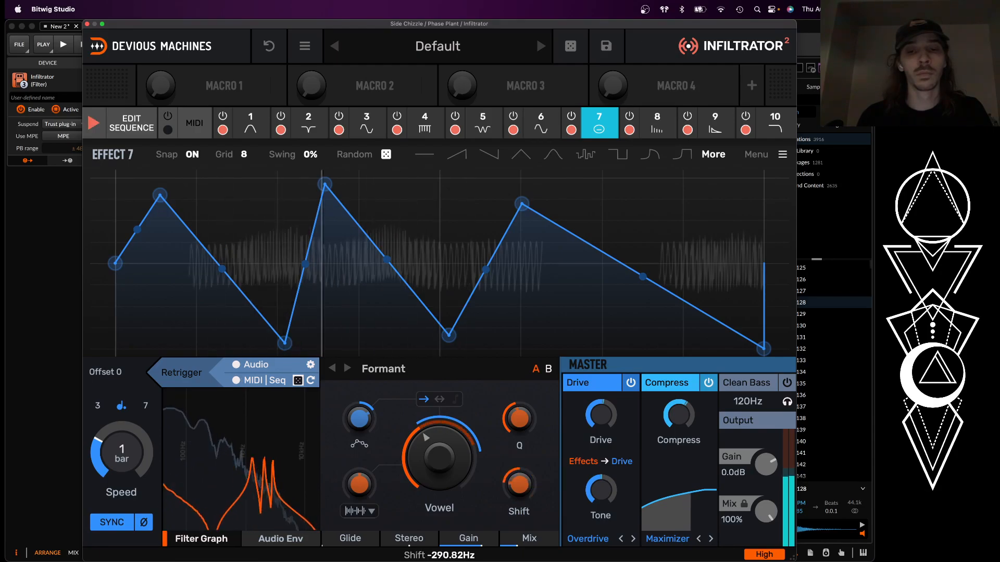
{"action": "mouse_move", "coordinate": [529, 538]}
{"action": "left_mouse_down"}
{"action": "mouse_move", "coordinate": [529, 527]}
{"action": "mouse_move", "coordinate": [529, 547]}
{"action": "left_mouse_up"}
{"action": "left_click_drag", "start_coordinate": [520, 423], "coordinate": [520, 446]}
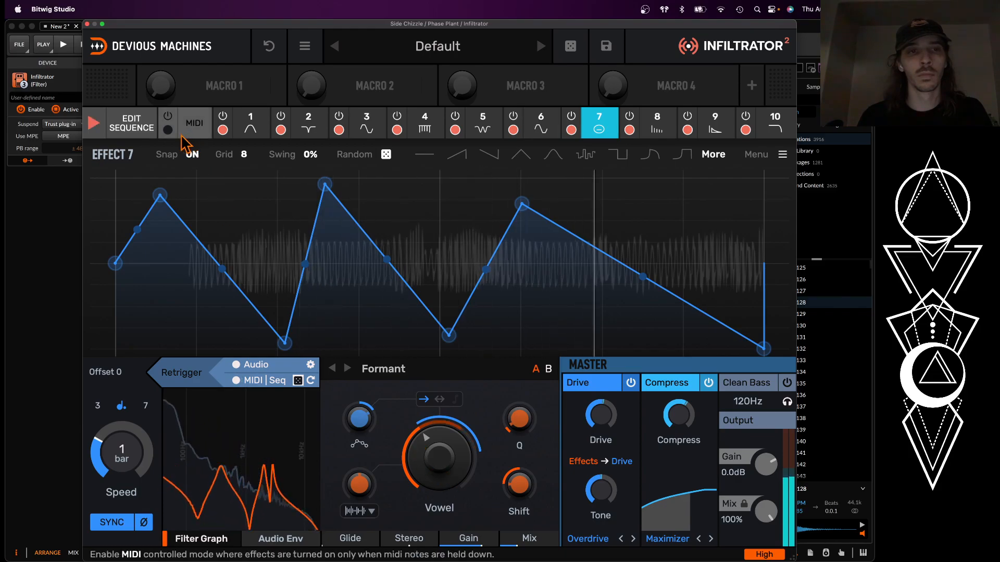
{"action": "left_click_drag", "start_coordinate": [412, 437], "coordinate": [437, 490]}
{"action": "mouse_move", "coordinate": [510, 538]}
{"action": "left_mouse_down"}
{"action": "mouse_move", "coordinate": [552, 539]}
{"action": "mouse_move", "coordinate": [499, 538]}
{"action": "left_mouse_up"}
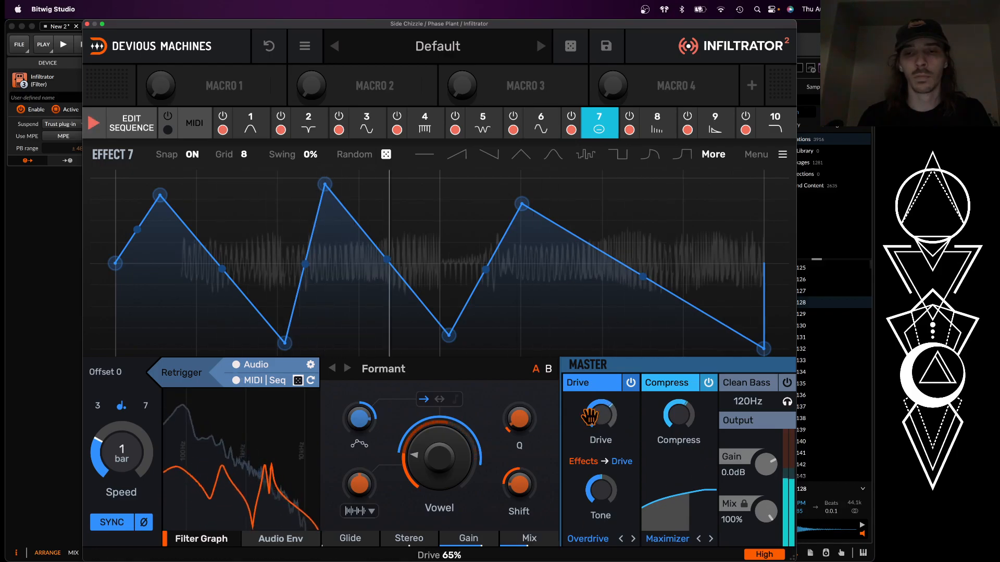
Step: Raise the master compression and lower the master drive to 28%
{"action": "left_click_drag", "start_coordinate": [678, 415], "coordinate": [679, 404]}
{"action": "left_click_drag", "start_coordinate": [601, 415], "coordinate": [600, 433]}
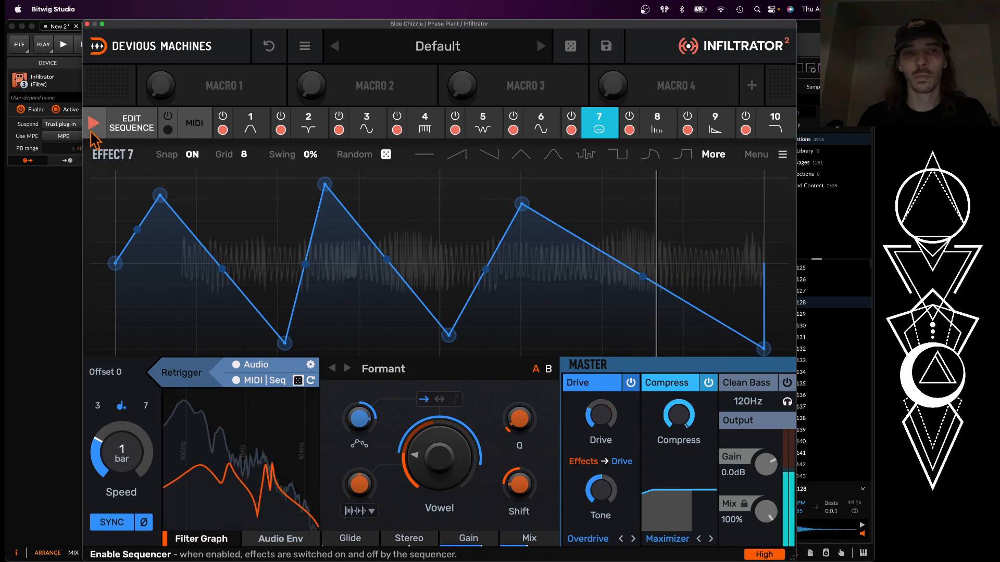
{"action": "left_click", "coordinate": [87, 24]}
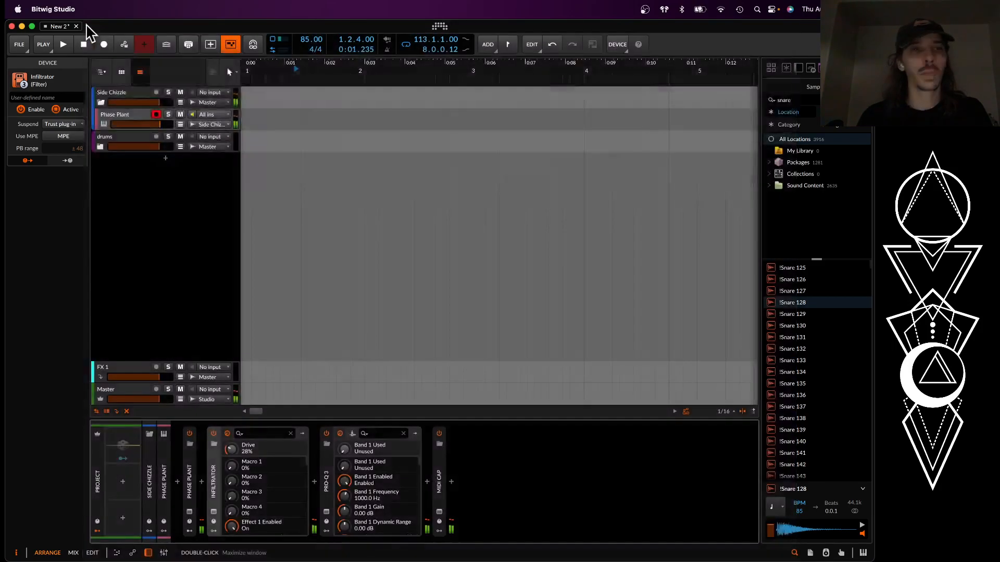
{"action": "left_click", "coordinate": [214, 513]}
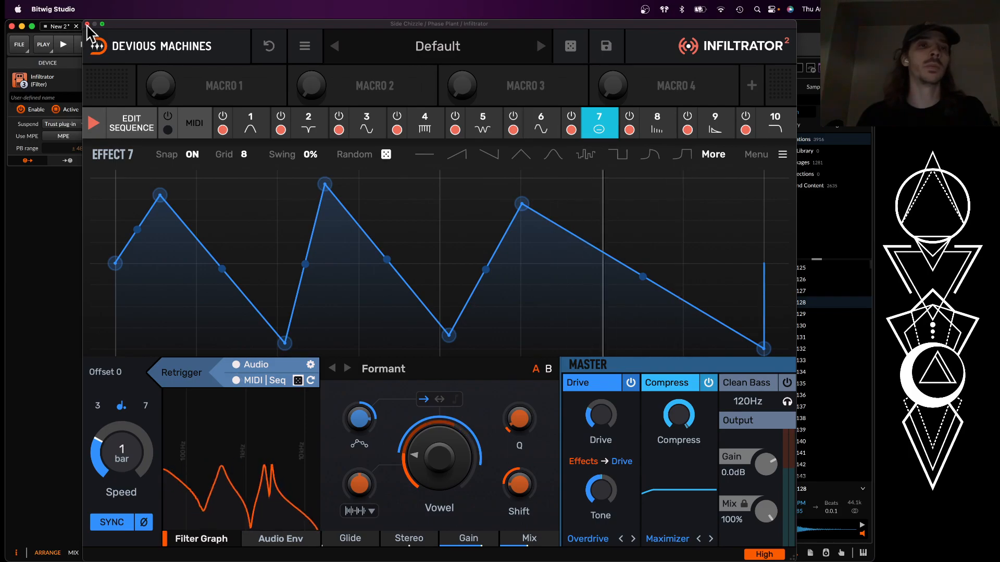
Step: Audition the Phase Plant patch with its pitch wheel bent down to -100%
{"action": "left_click", "coordinate": [87, 24]}
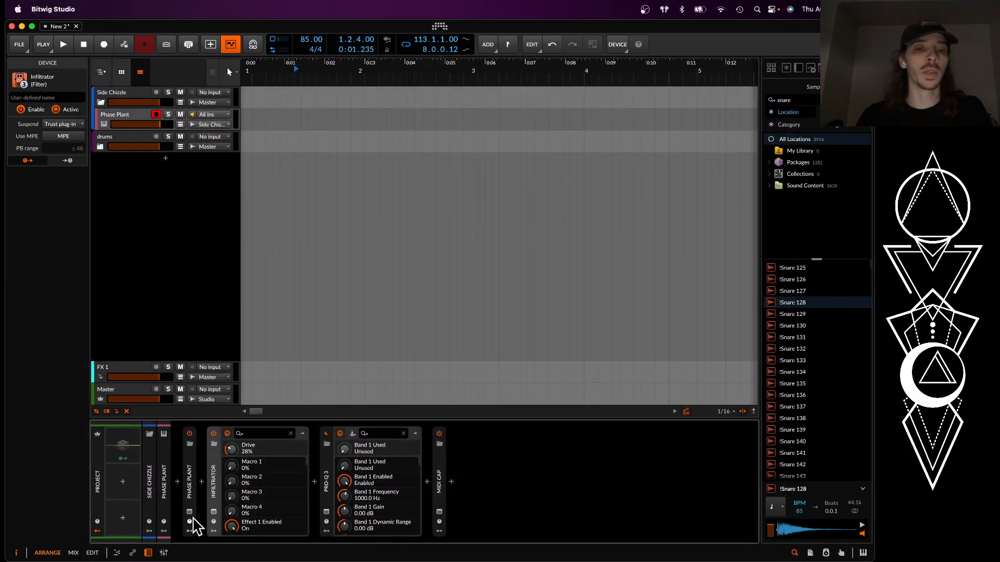
{"action": "left_click", "coordinate": [190, 512]}
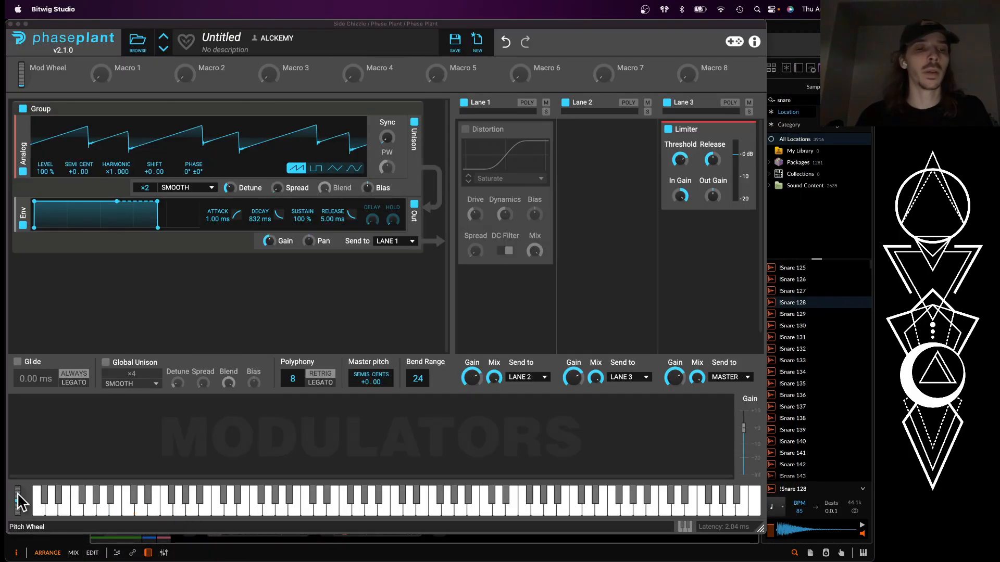
{"action": "left_click_drag", "start_coordinate": [20, 501], "coordinate": [20, 513]}
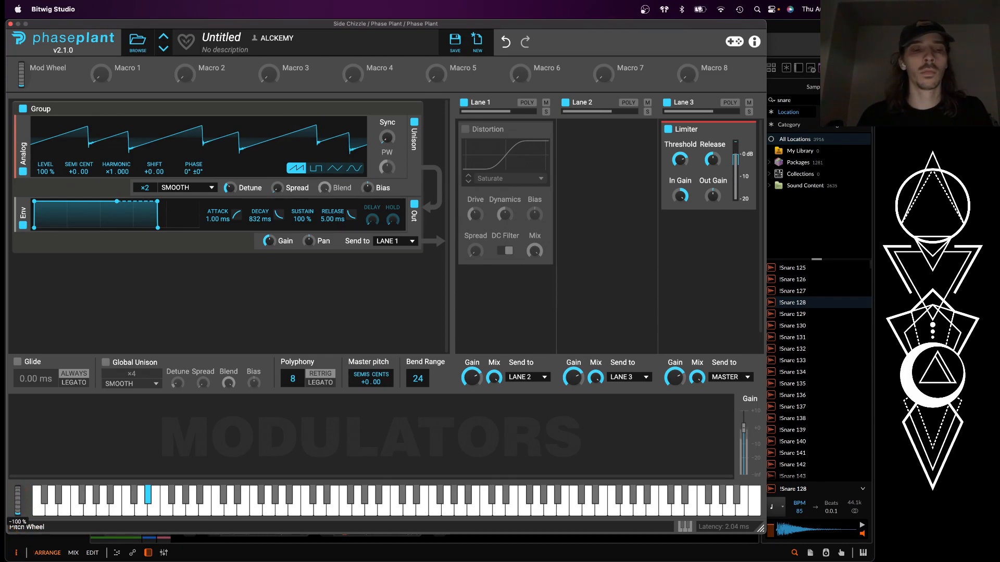
{"action": "left_click_drag", "start_coordinate": [6, 519], "coordinate": [8, 515]}
{"action": "left_click", "coordinate": [11, 24]}
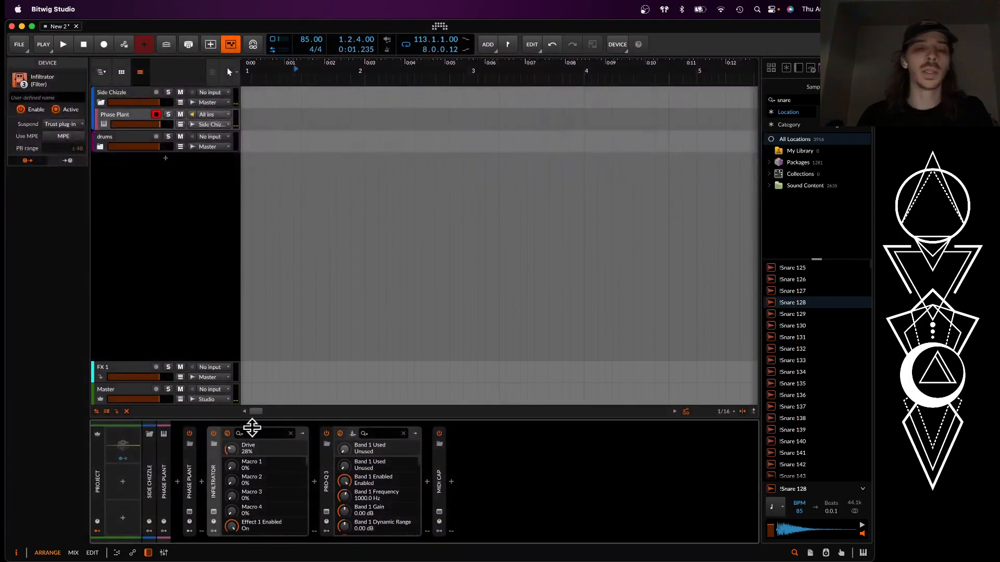
Step: Make Effect 7's envelope modulation of the Vowel bidirectional and set the envelope amount to 73%
{"action": "left_click", "coordinate": [213, 512]}
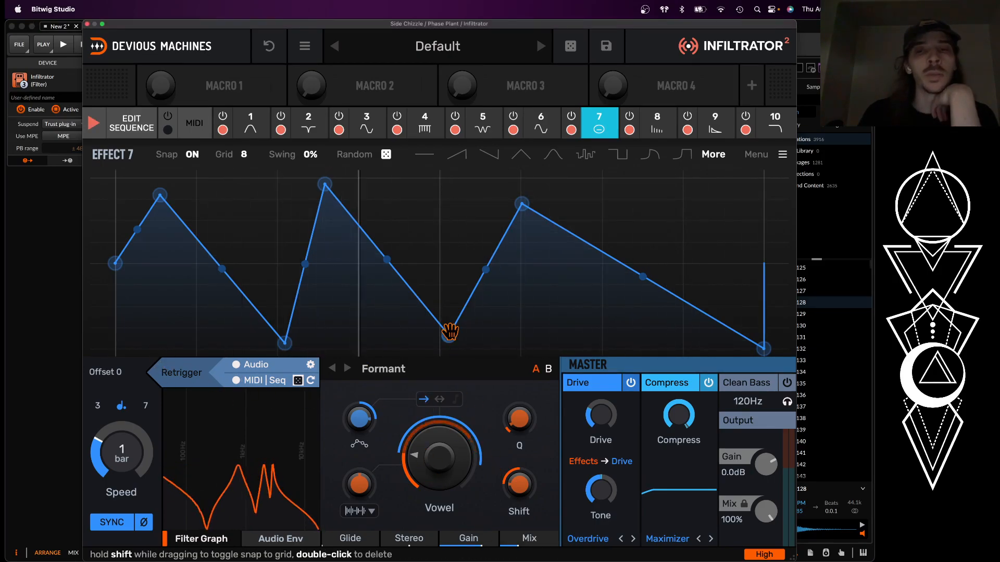
{"action": "left_click", "coordinate": [440, 400]}
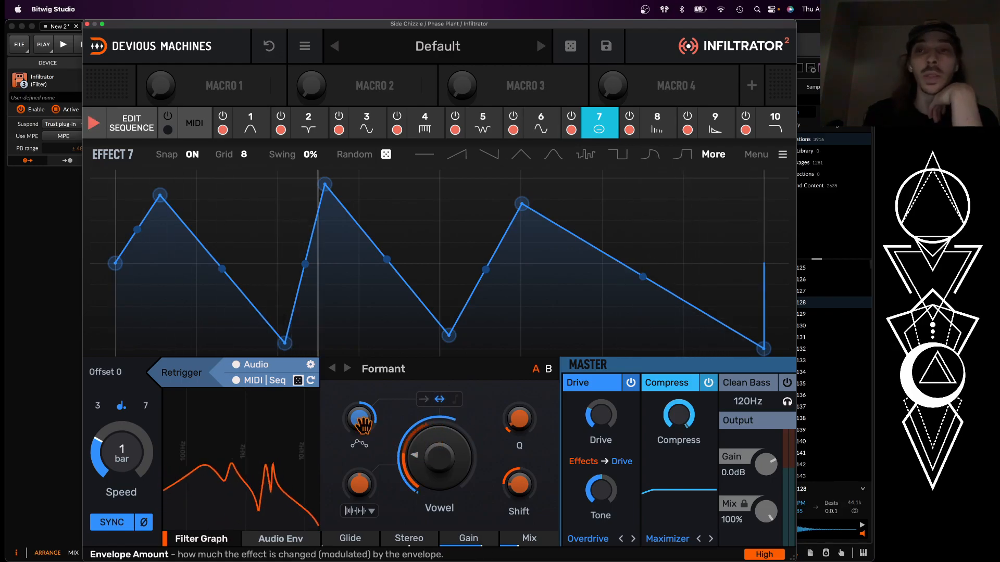
{"action": "left_click", "coordinate": [87, 24]}
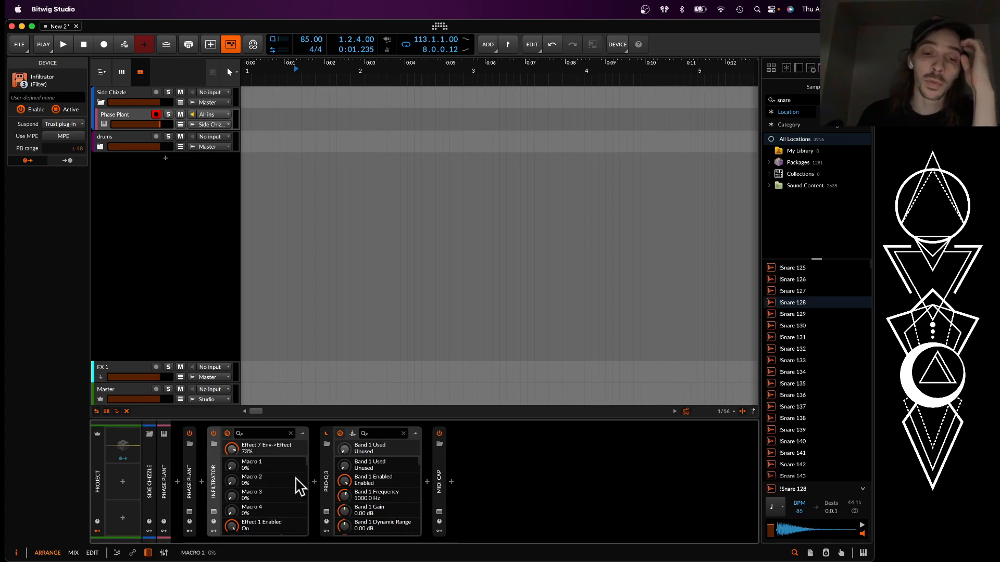
Step: Insert a second Infiltrator between the existing Infiltrator and Pro-Q 3 in the Phase Plant device chain
{"action": "left_click", "coordinate": [314, 481]}
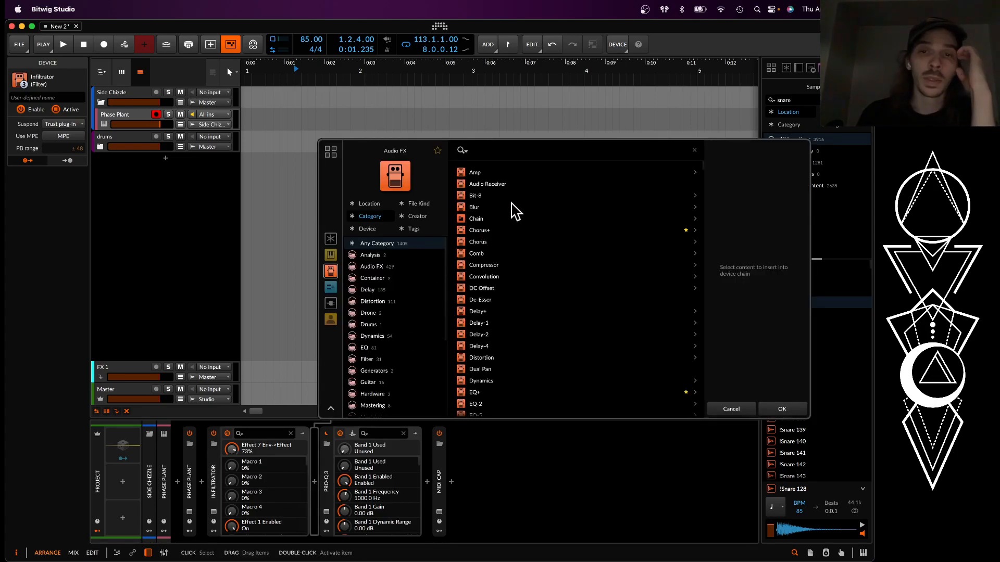
{"action": "type", "text": "INFIL"}
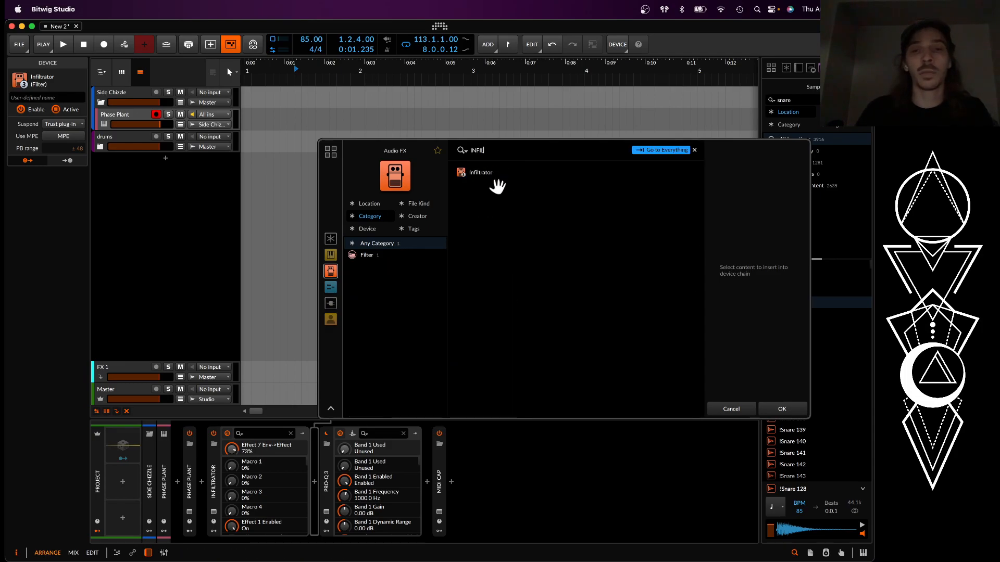
{"action": "left_click", "coordinate": [483, 176]}
{"action": "left_click", "coordinate": [782, 410]}
Step: Load the user preset Smorgle into the second Infiltrator and return to its effect editor
{"action": "left_click", "coordinate": [411, 46]}
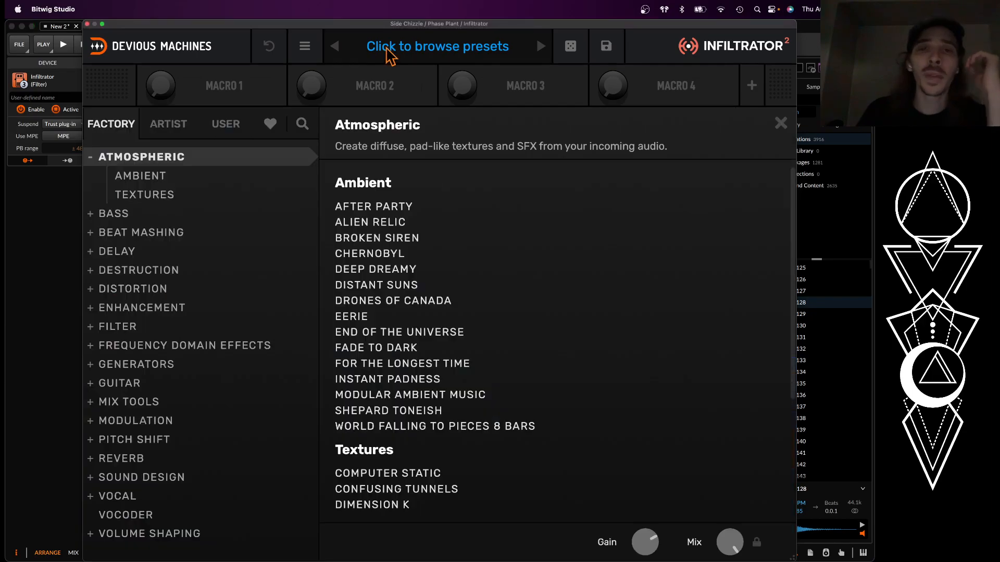
{"action": "left_click", "coordinate": [172, 126]}
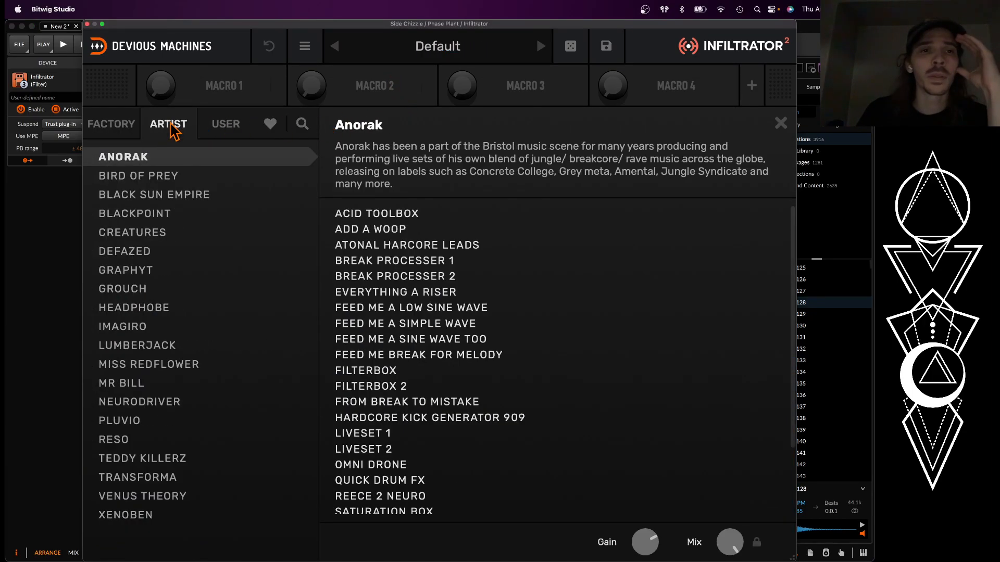
{"action": "left_click", "coordinate": [225, 127]}
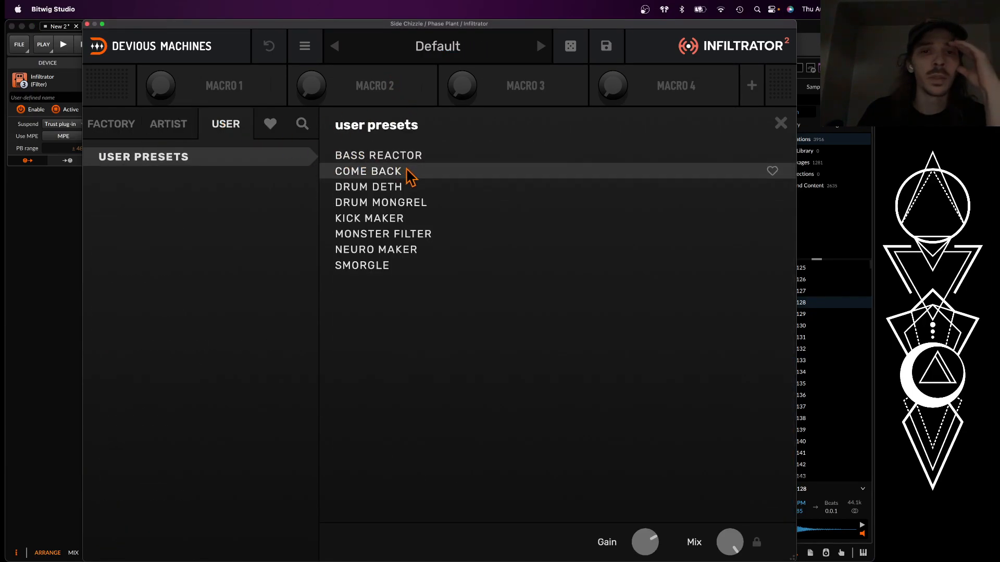
{"action": "left_click", "coordinate": [390, 265]}
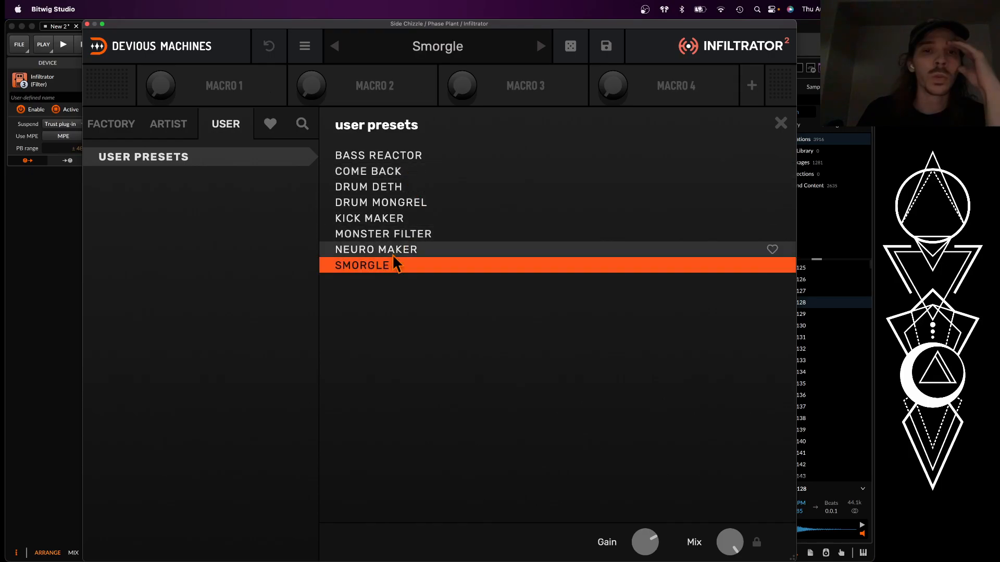
{"action": "left_click", "coordinate": [380, 52]}
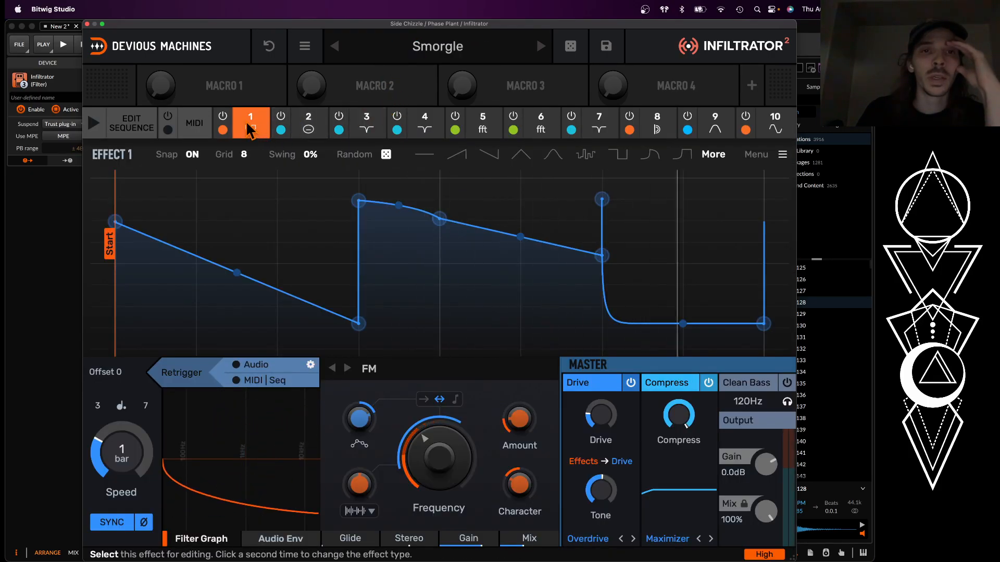
Step: Review the Smorgle preset's effects 2 and 5 through 9, examining their types and envelopes
{"action": "left_click", "coordinate": [307, 132]}
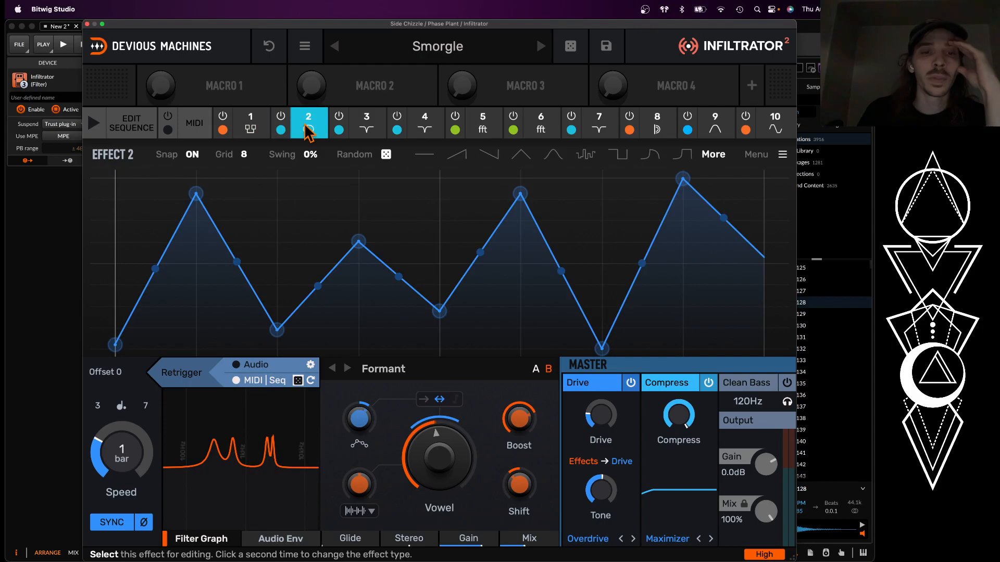
{"action": "left_click", "coordinate": [482, 127]}
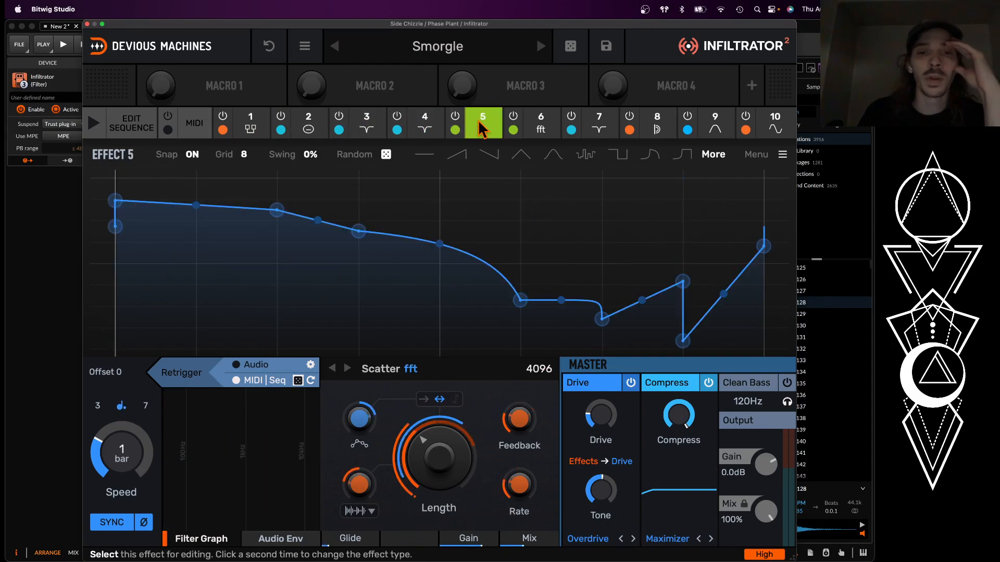
{"action": "left_click", "coordinate": [539, 125]}
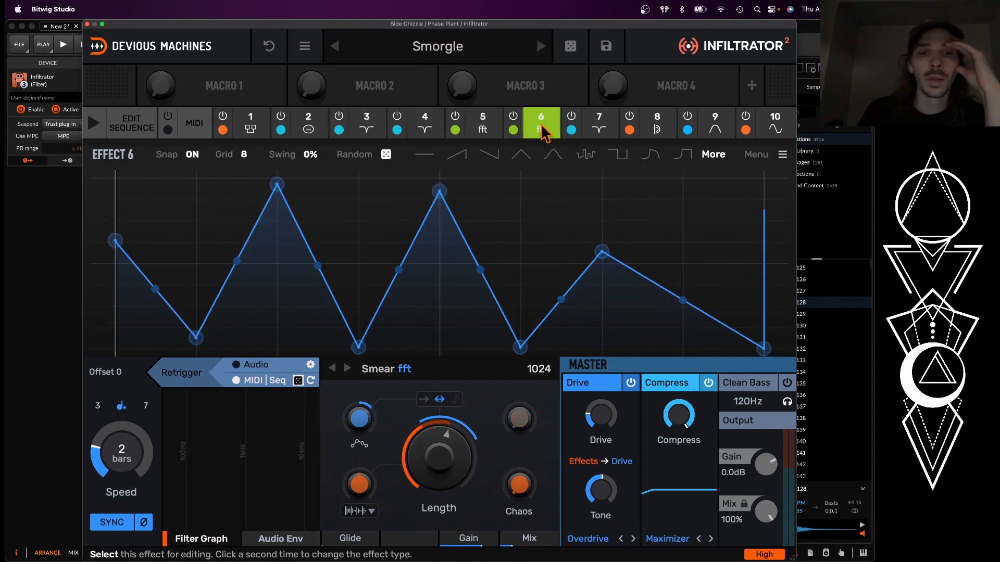
{"action": "left_click", "coordinate": [599, 125]}
{"action": "left_click", "coordinate": [656, 125]}
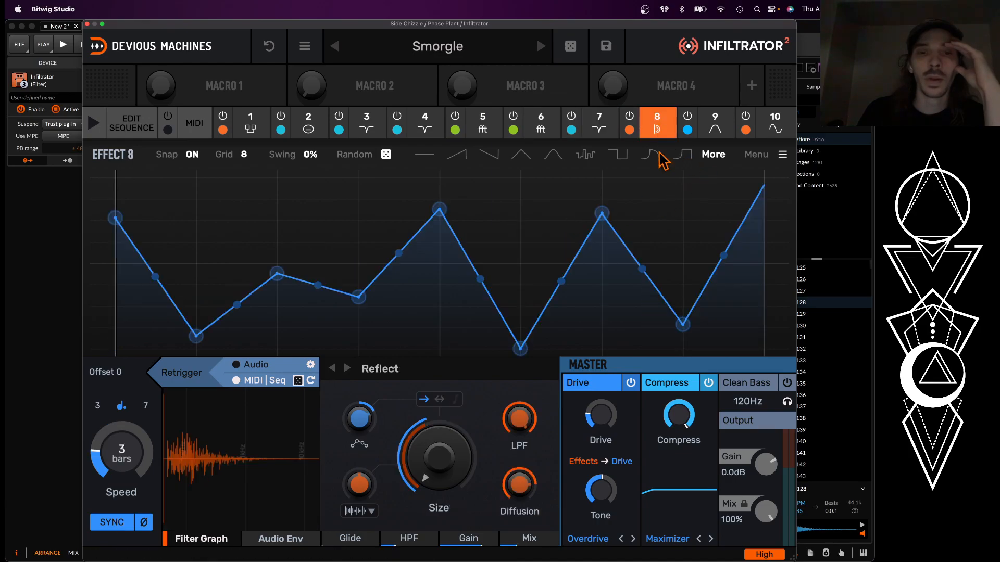
{"action": "left_click", "coordinate": [712, 128]}
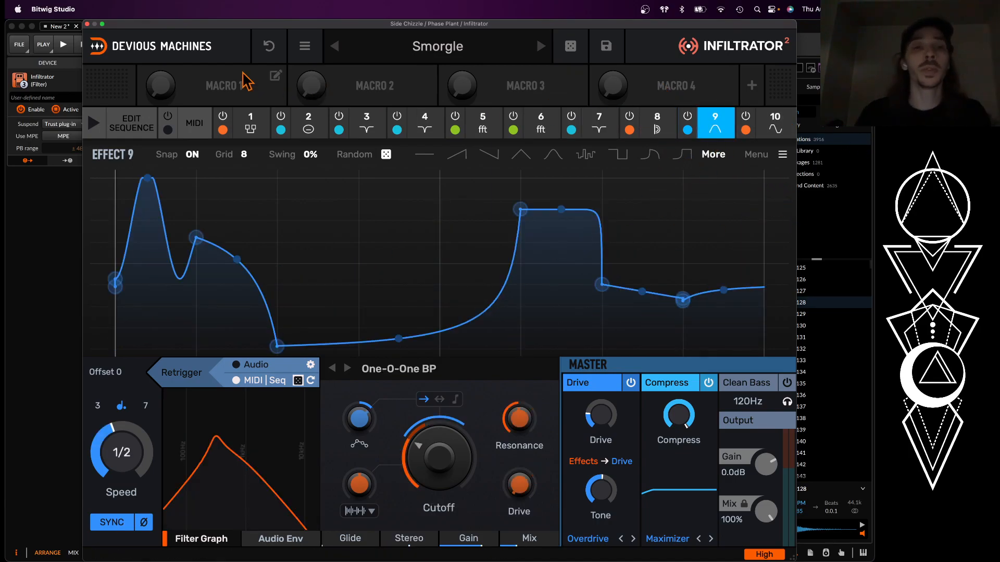
{"action": "left_click", "coordinate": [86, 24]}
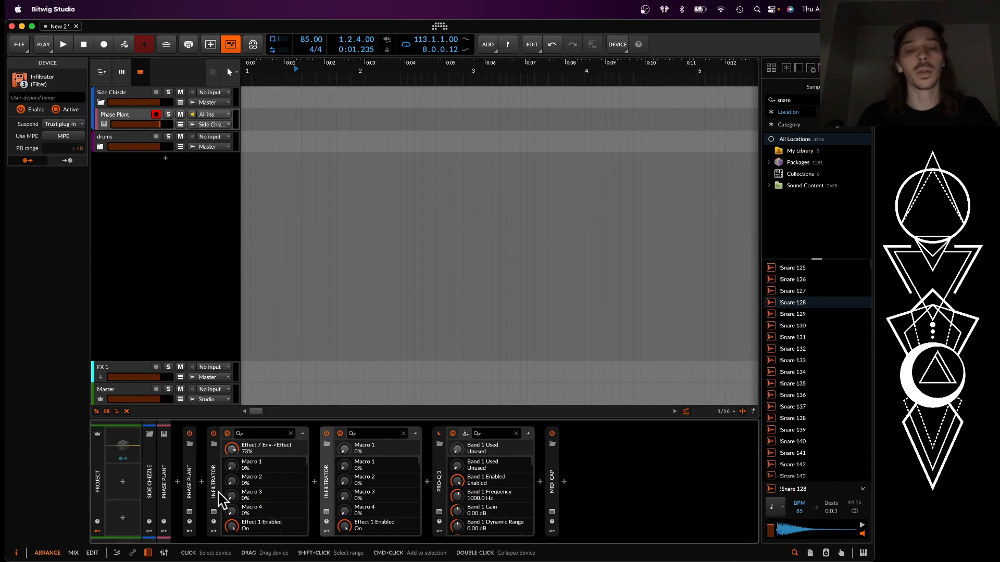
Step: Audition the Phase Plant patch through both Infiltrators while moving its pitch wheel
{"action": "left_click", "coordinate": [189, 512]}
{"action": "left_click_drag", "start_coordinate": [23, 510], "coordinate": [20, 504]}
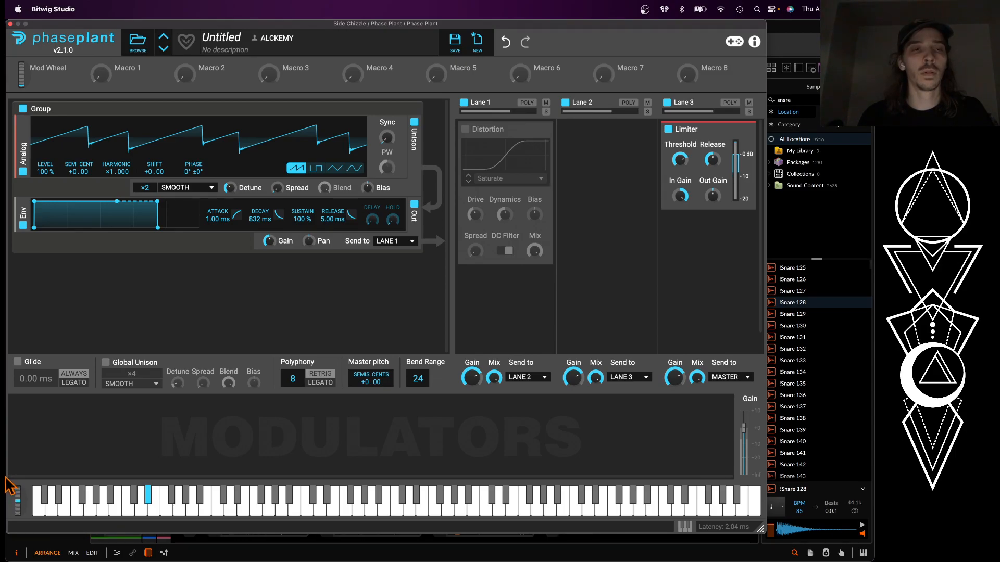
{"action": "left_click", "coordinate": [10, 24]}
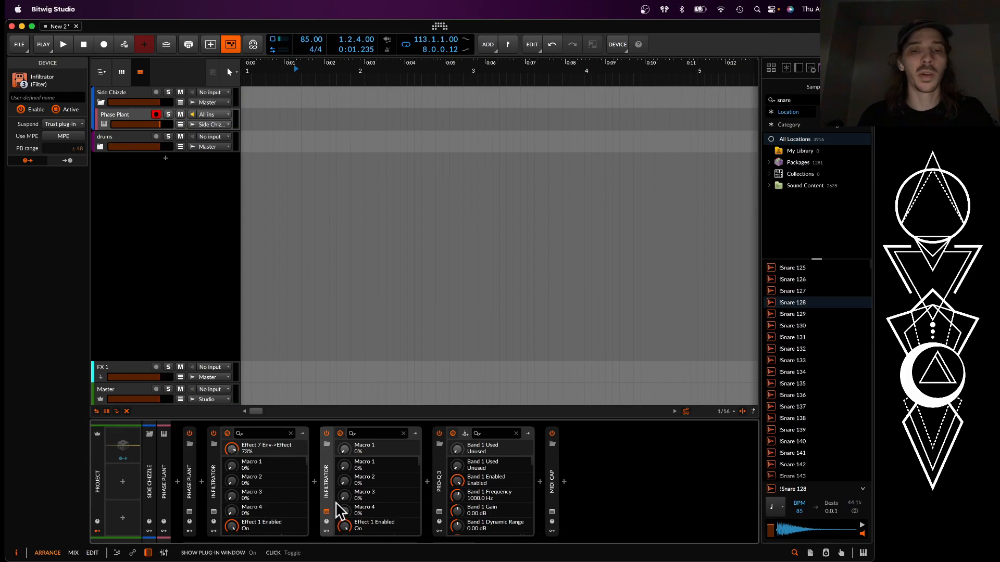
Step: Recheck the Smorgle Infiltrator and delete it from the device chain
{"action": "left_click", "coordinate": [326, 512]}
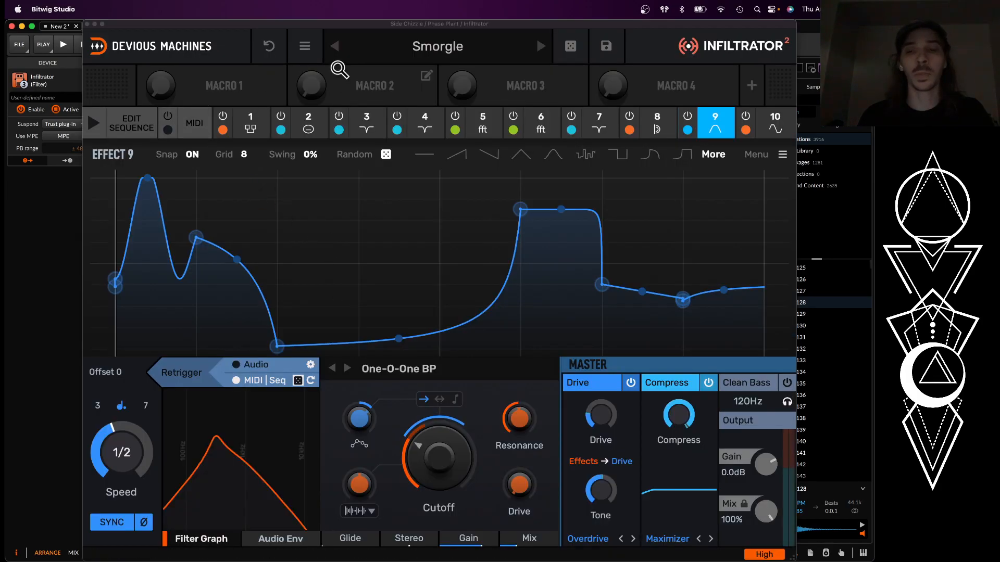
{"action": "left_click", "coordinate": [89, 25]}
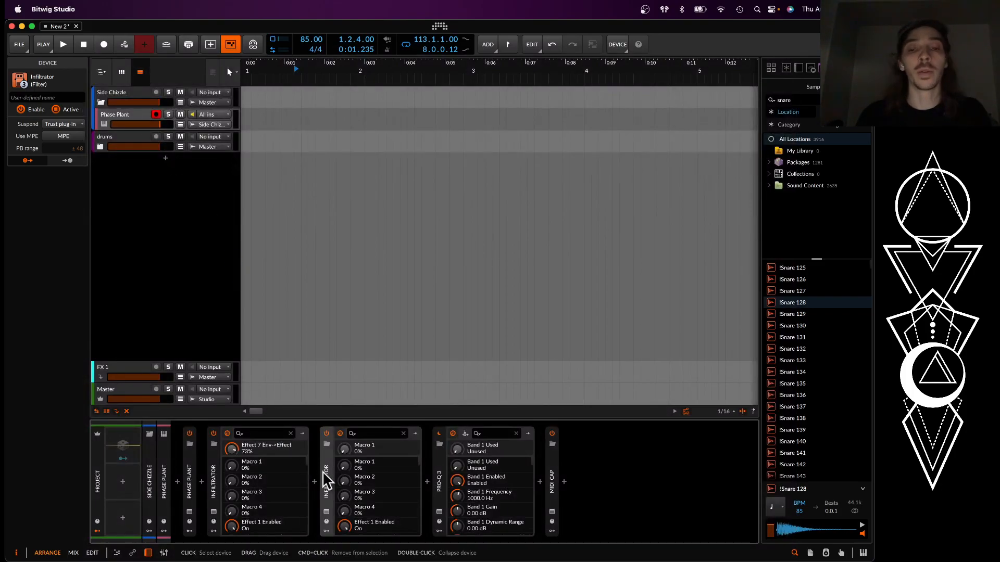
{"action": "key", "text": "Delete"}
Step: Insert Multipass between Infiltrator and Pro-Q 3 in the device chain
{"action": "left_click", "coordinate": [315, 486]}
{"action": "type", "text": "MULT"}
{"action": "left_click", "coordinate": [483, 196]}
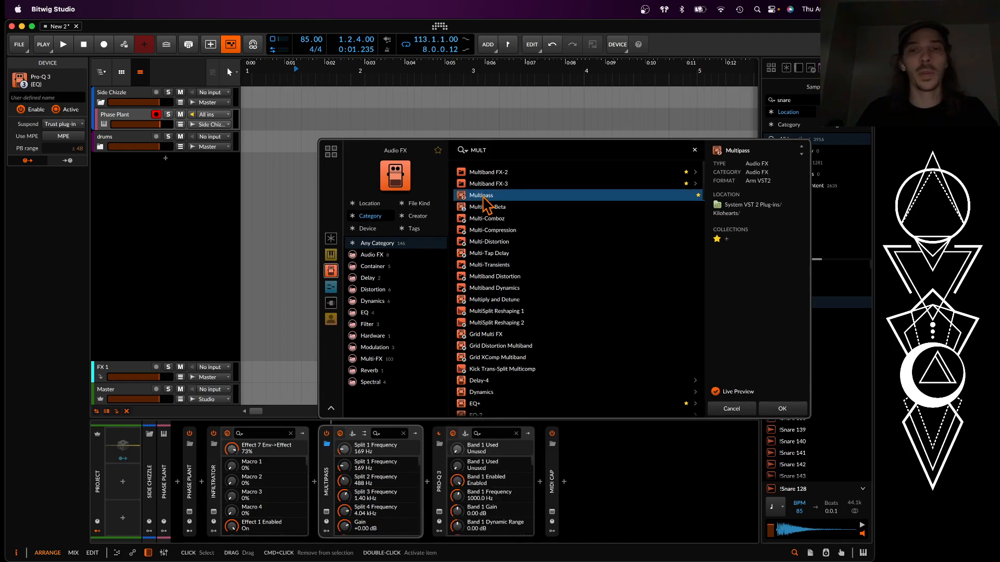
{"action": "left_click", "coordinate": [770, 408]}
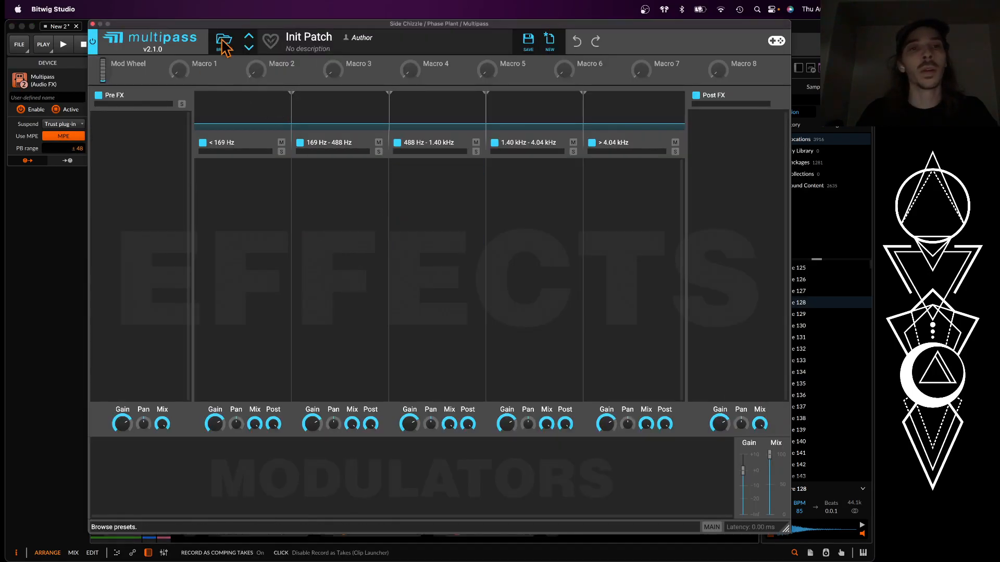
Step: Load the BRUH FILTER preset from the user folder NEW PACK? into Multipass and set its STEREO macro to 100%
{"action": "left_click", "coordinate": [224, 41]}
{"action": "left_click", "coordinate": [146, 95]}
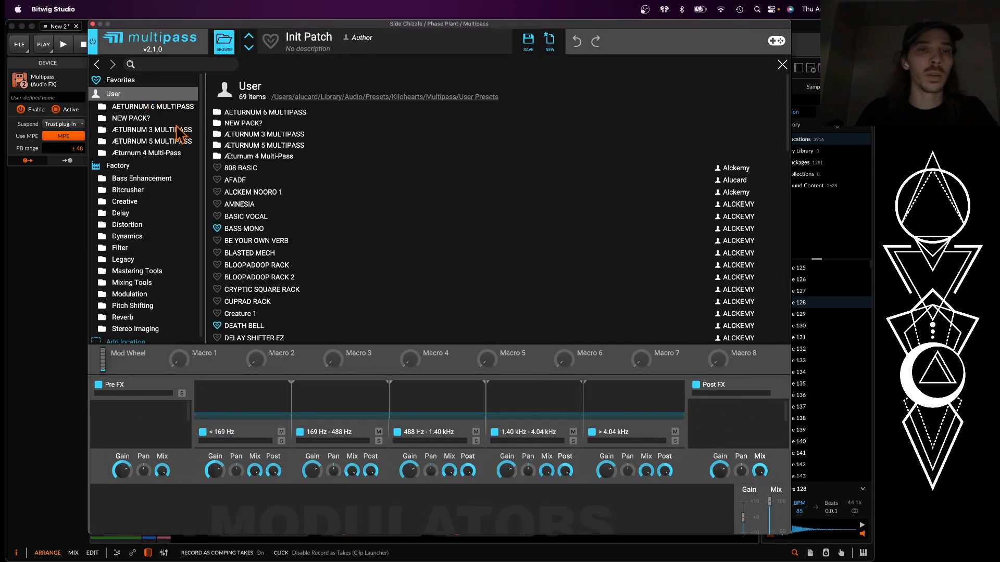
{"action": "left_click", "coordinate": [136, 119]}
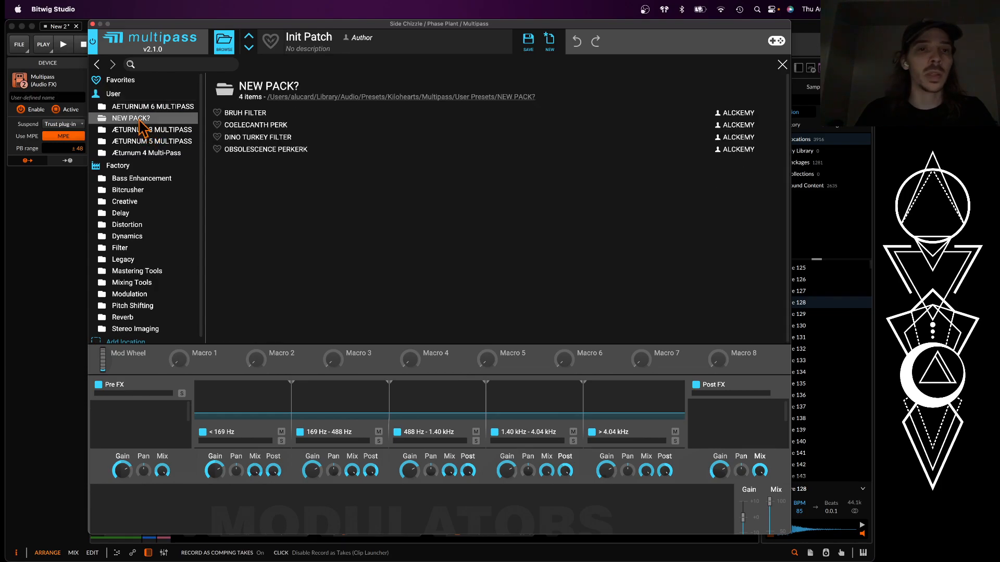
{"action": "left_click", "coordinate": [245, 127]}
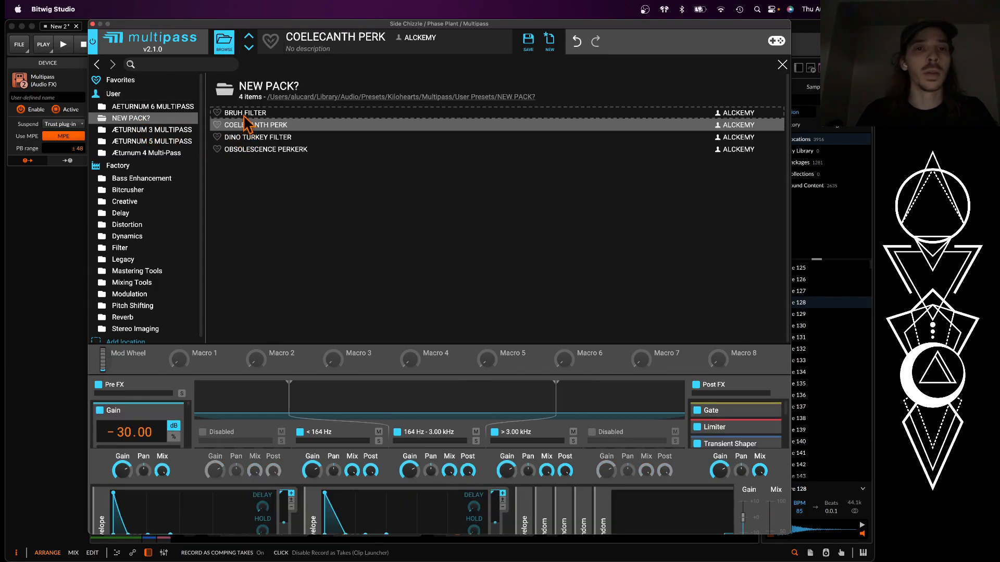
{"action": "left_click", "coordinate": [244, 115]}
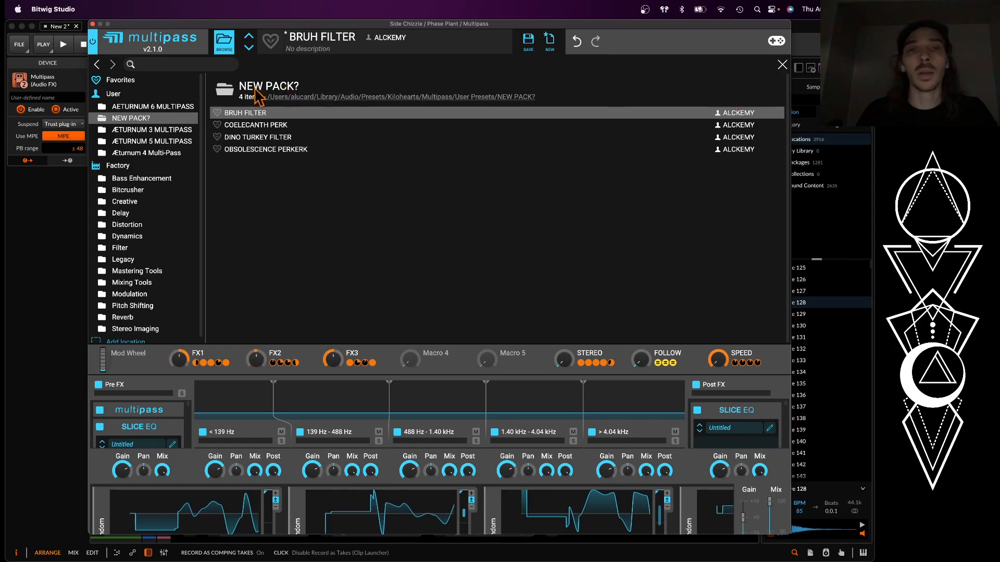
{"action": "left_click", "coordinate": [227, 41]}
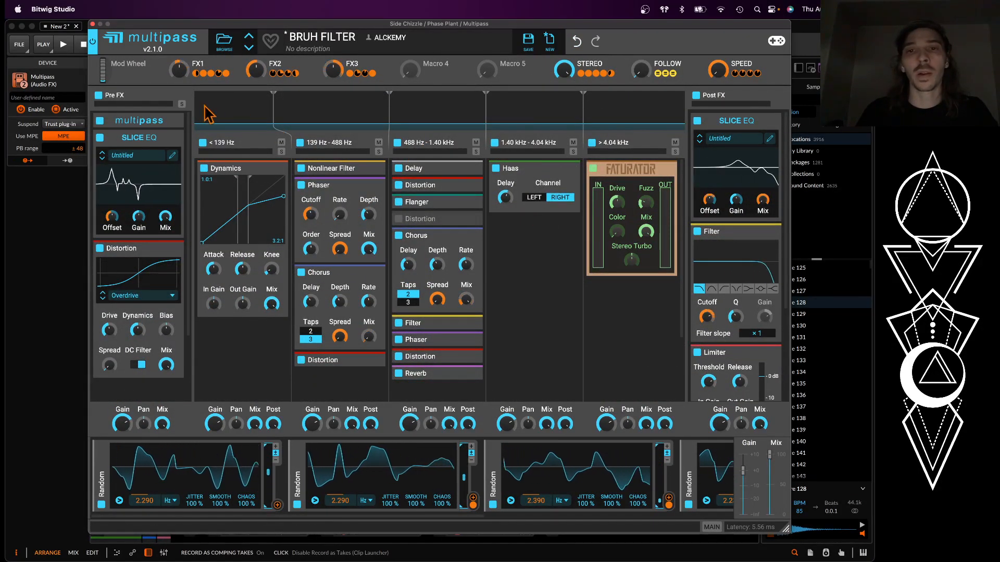
{"action": "left_click", "coordinate": [92, 23]}
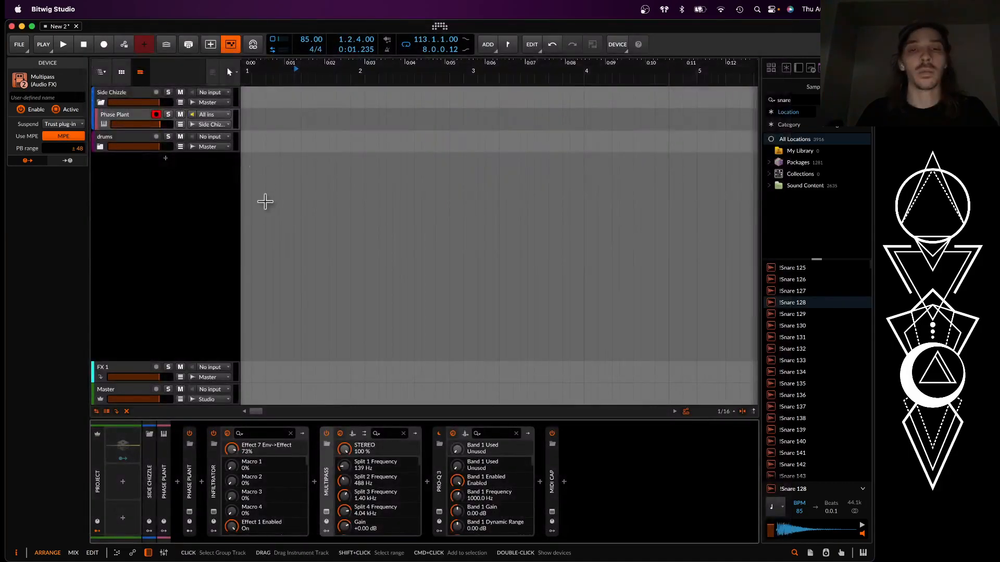
Step: Audition the Phase Plant patch through Multipass using the pitch wheel, and examine the Post FX chain
{"action": "left_click", "coordinate": [189, 513]}
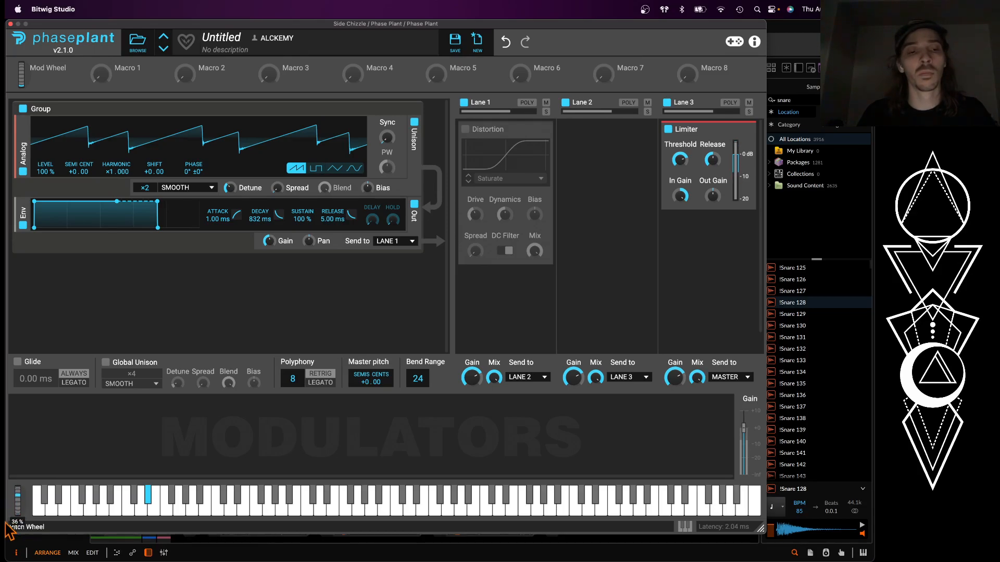
{"action": "left_click", "coordinate": [10, 24]}
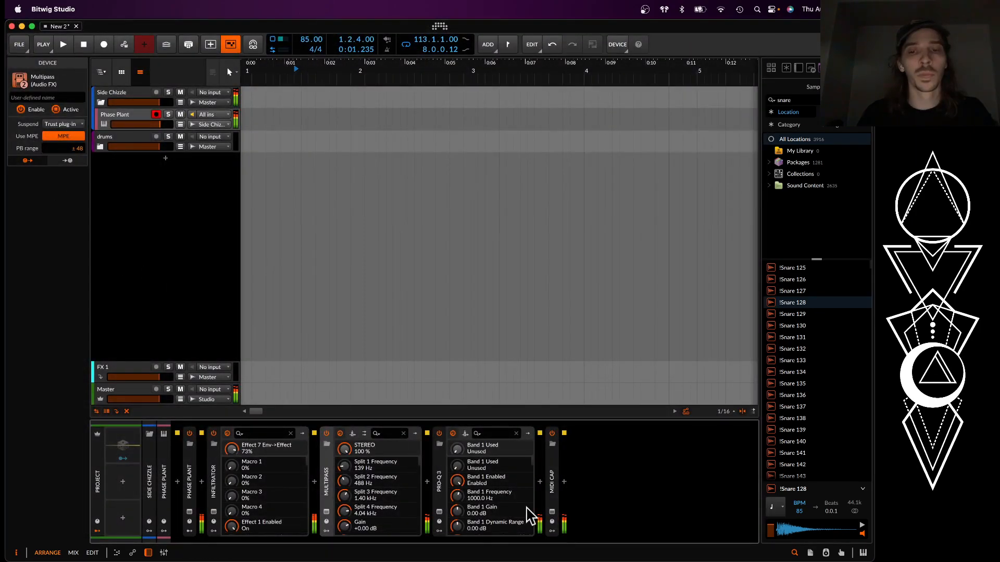
{"action": "left_click", "coordinate": [326, 512]}
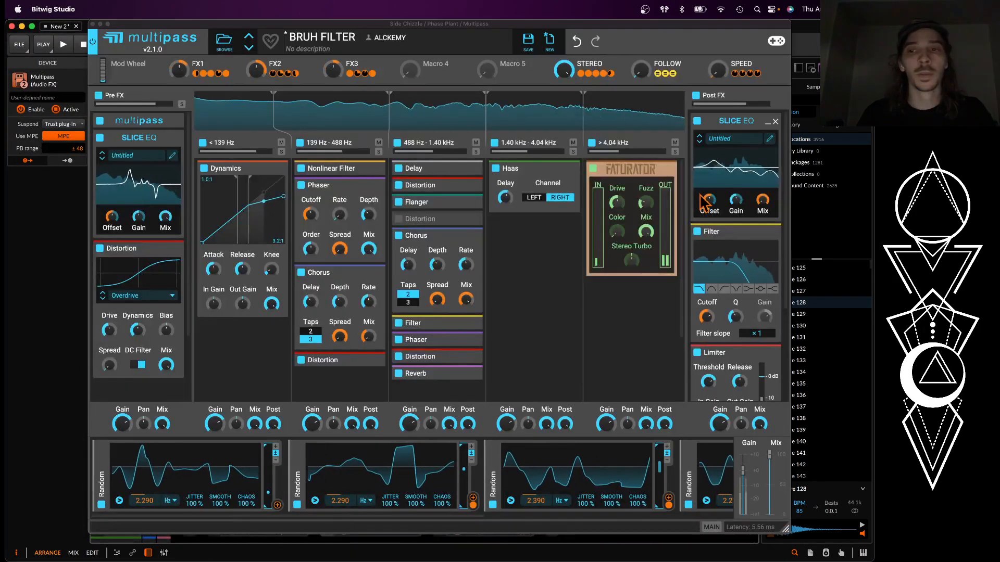
{"action": "scroll", "coordinate": [723, 206], "scroll_direction": "down", "scroll_amount": 1}
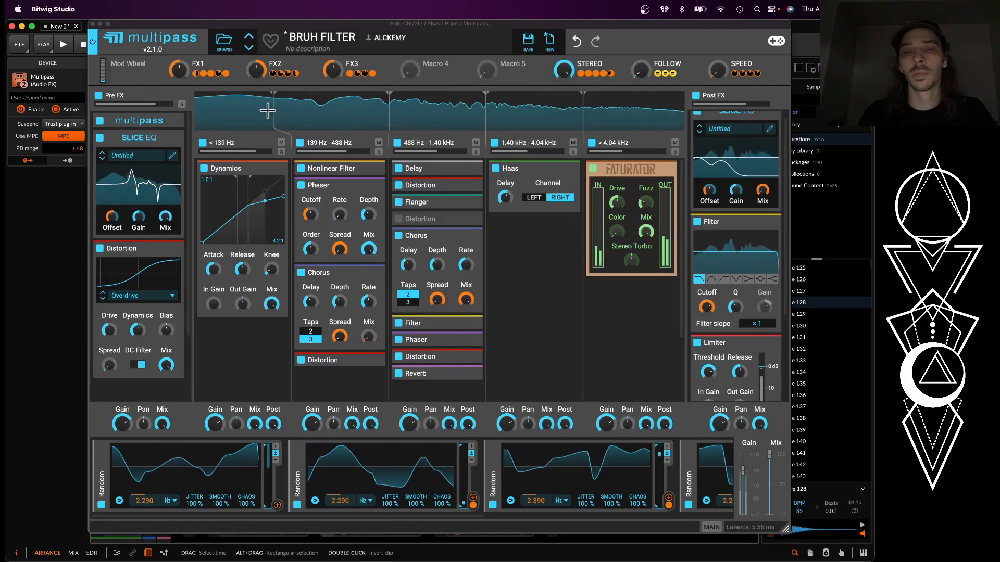
{"action": "left_click", "coordinate": [93, 24]}
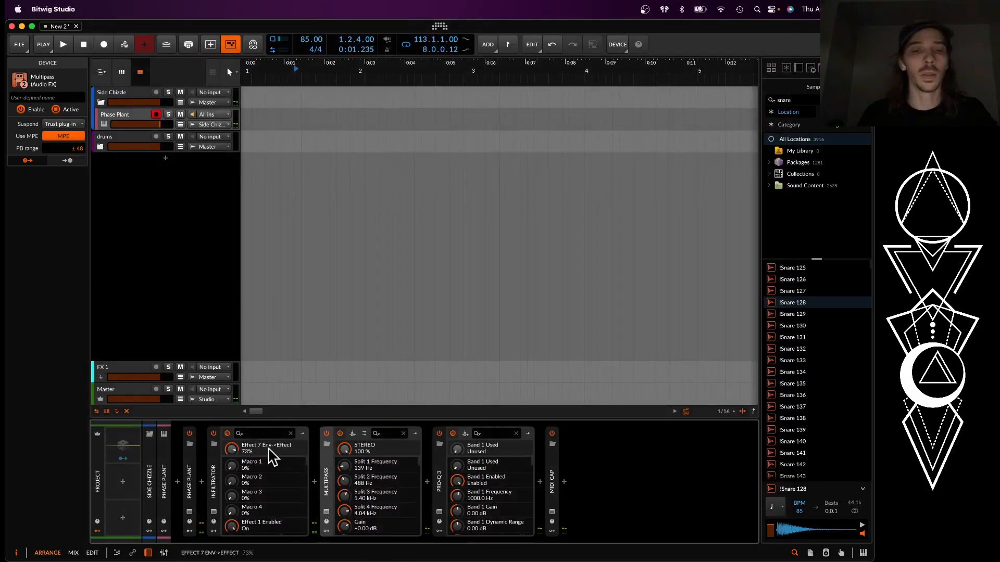
Step: Move Multipass ahead of Infiltrator in the device chain and audition the Phase Plant patch with the pitch wheel bent
{"action": "left_click_drag", "start_coordinate": [331, 482], "coordinate": [232, 497]}
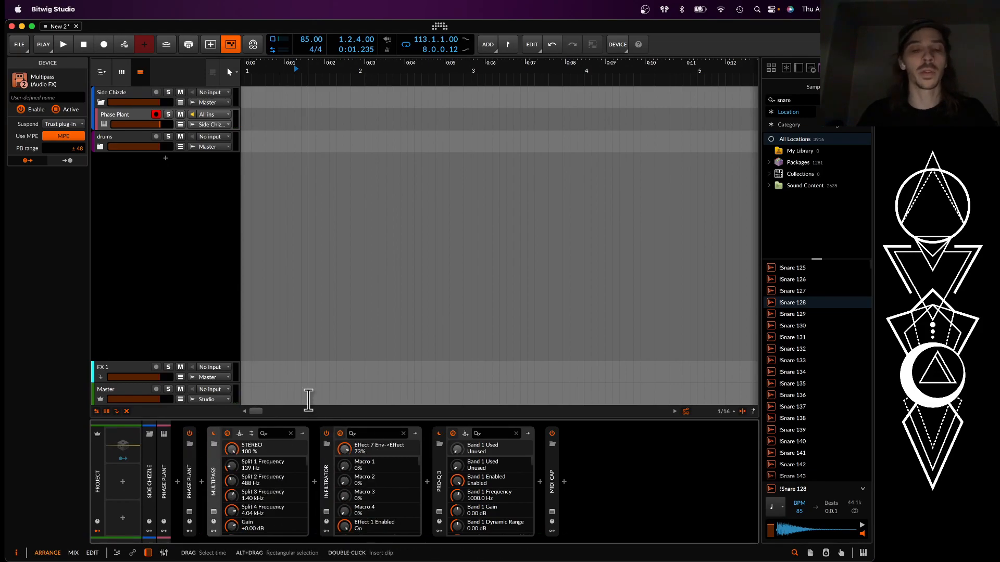
{"action": "left_click", "coordinate": [189, 511]}
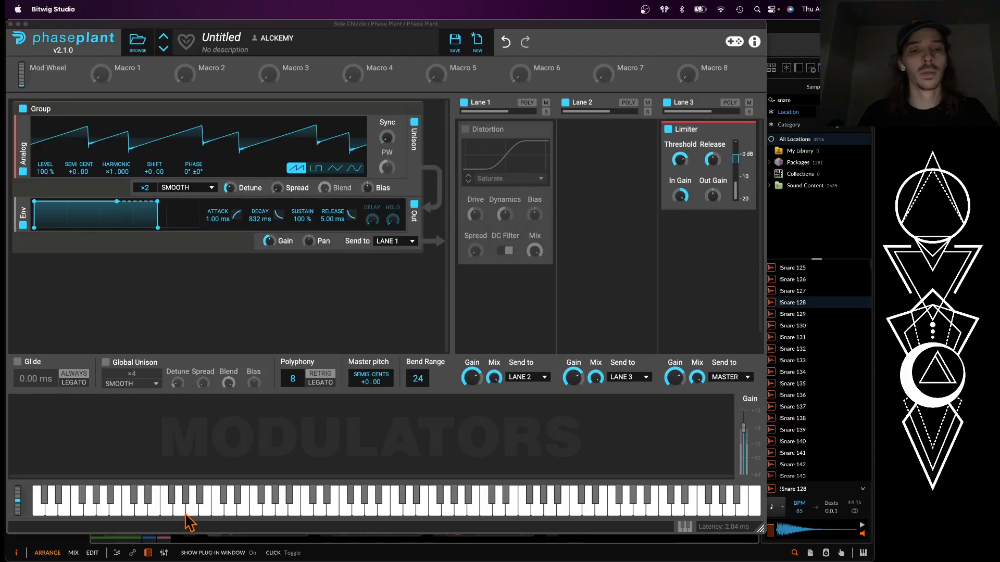
{"action": "left_click_drag", "start_coordinate": [19, 501], "coordinate": [5, 515]}
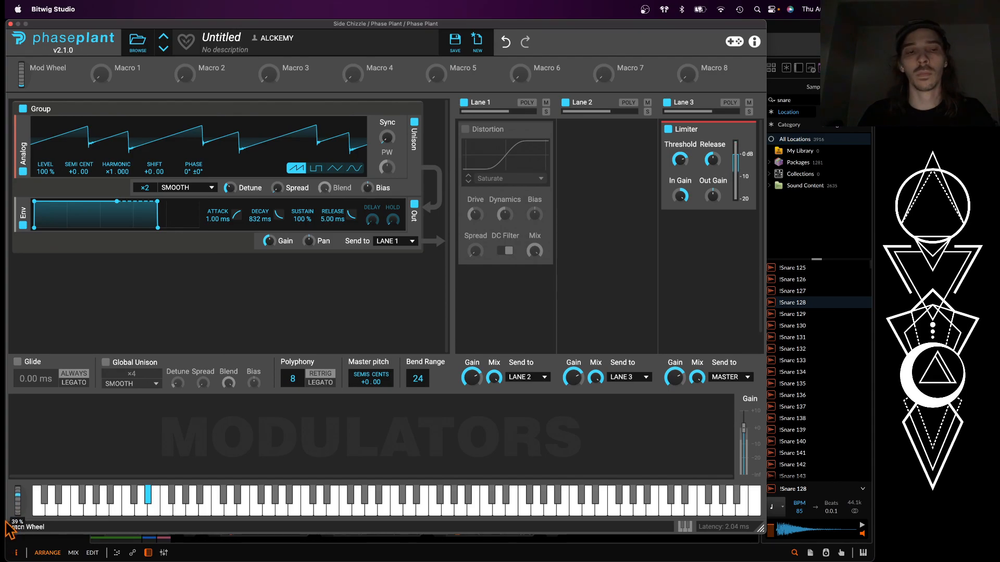
{"action": "left_click", "coordinate": [10, 24]}
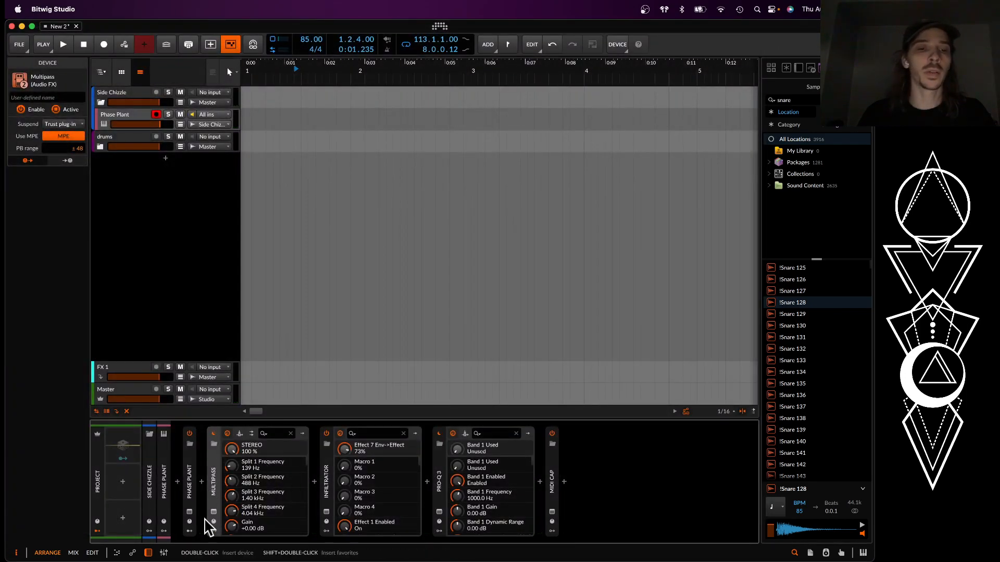
Step: Review the Multipass band effects and Infiltrator's Effects 7 and 1, and remove Multipass from the device chain
{"action": "left_click", "coordinate": [213, 513]}
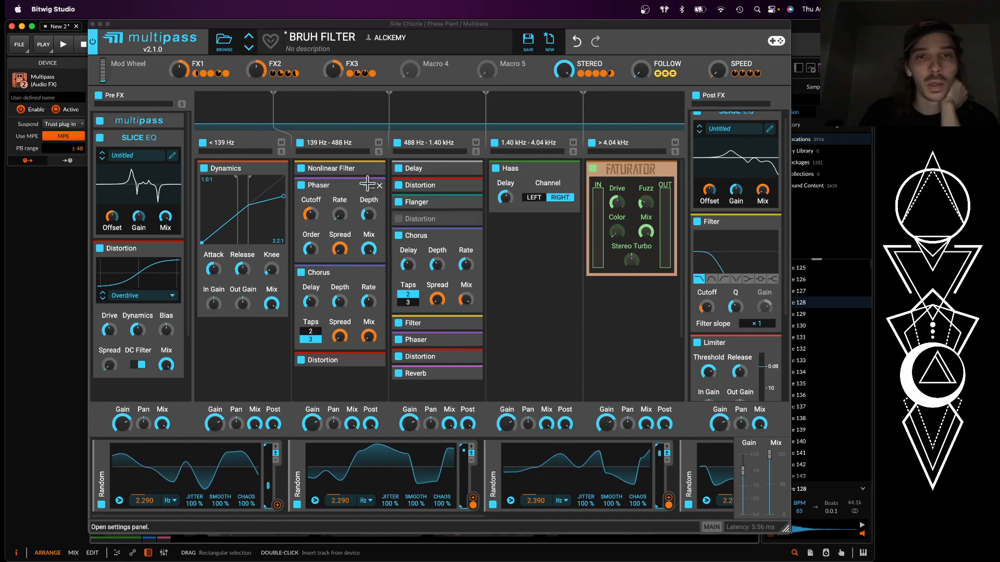
{"action": "left_click", "coordinate": [373, 169]}
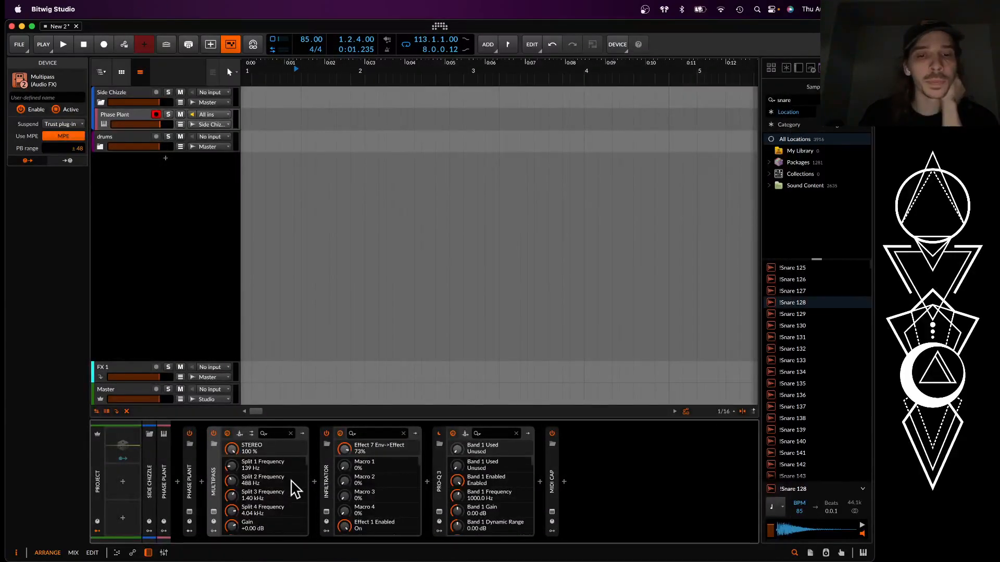
{"action": "left_click", "coordinate": [325, 513]}
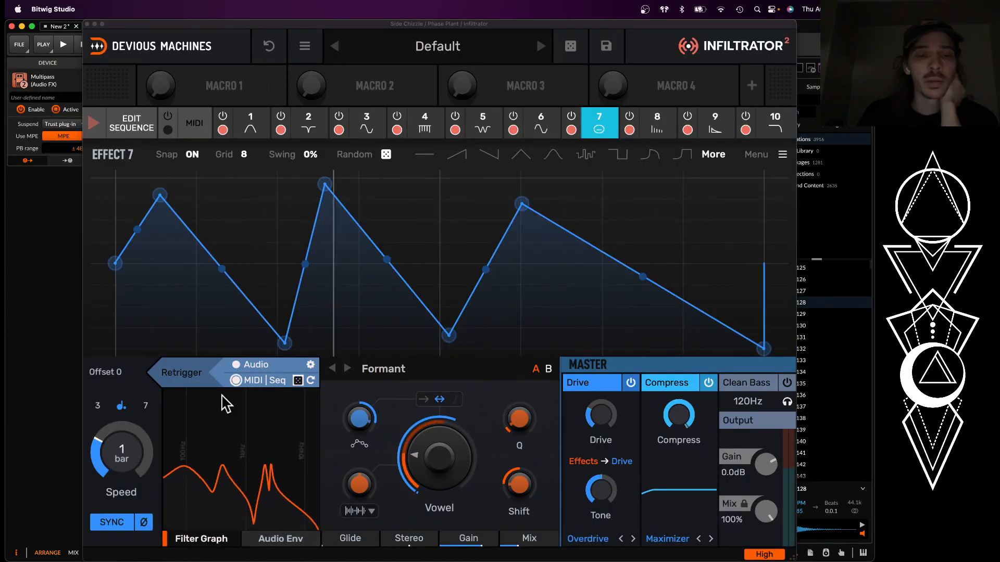
{"action": "left_click", "coordinate": [249, 125]}
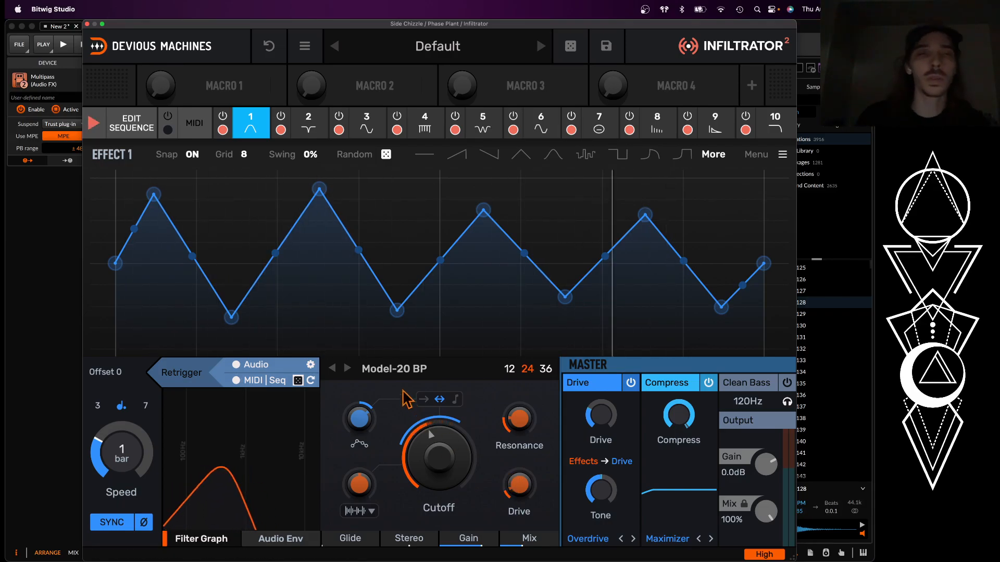
{"action": "left_click", "coordinate": [87, 24]}
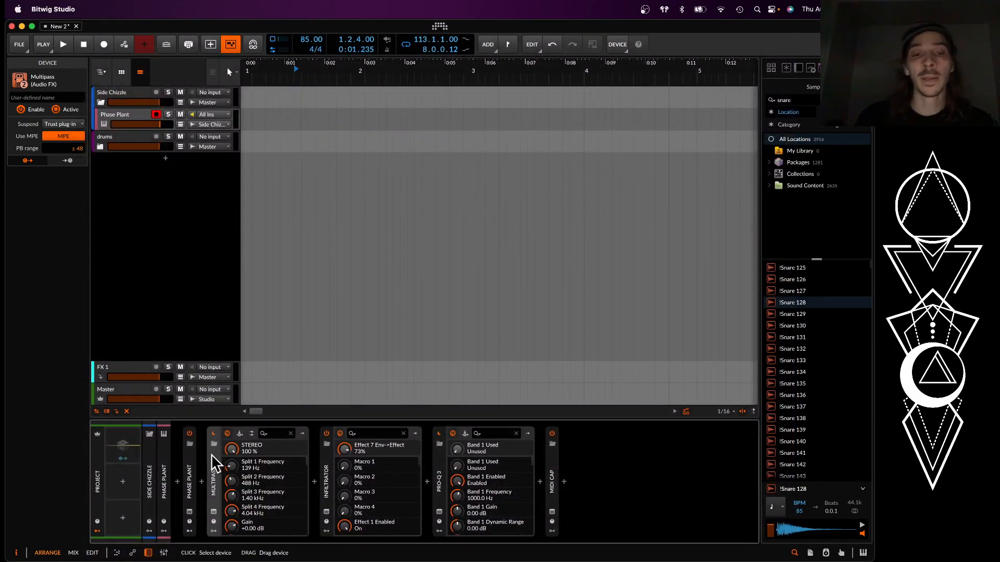
{"action": "key", "text": "Delete"}
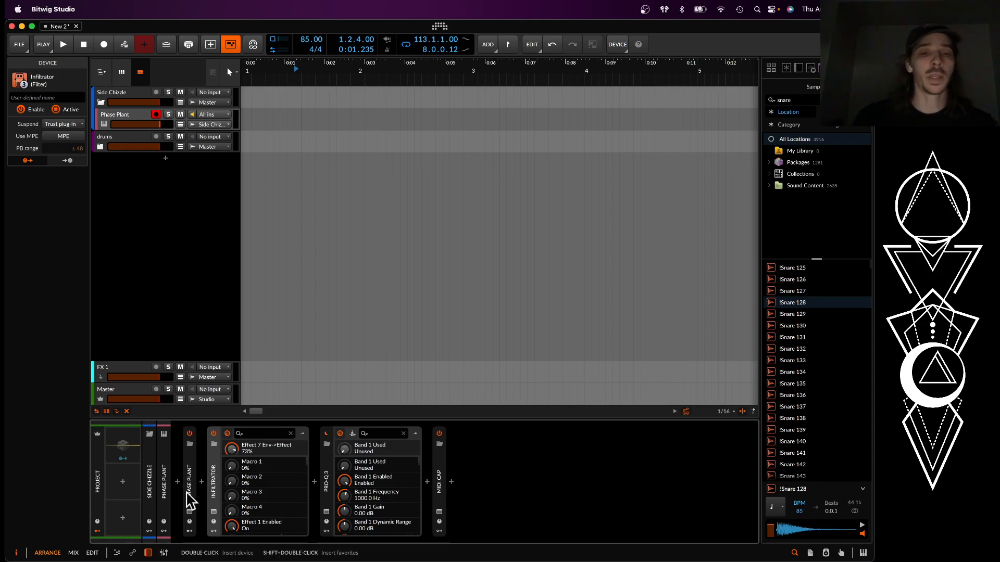
Step: Load the COELECANTH preset from the user folder NEXT PACK? into Phase Plant
{"action": "left_click", "coordinate": [189, 513]}
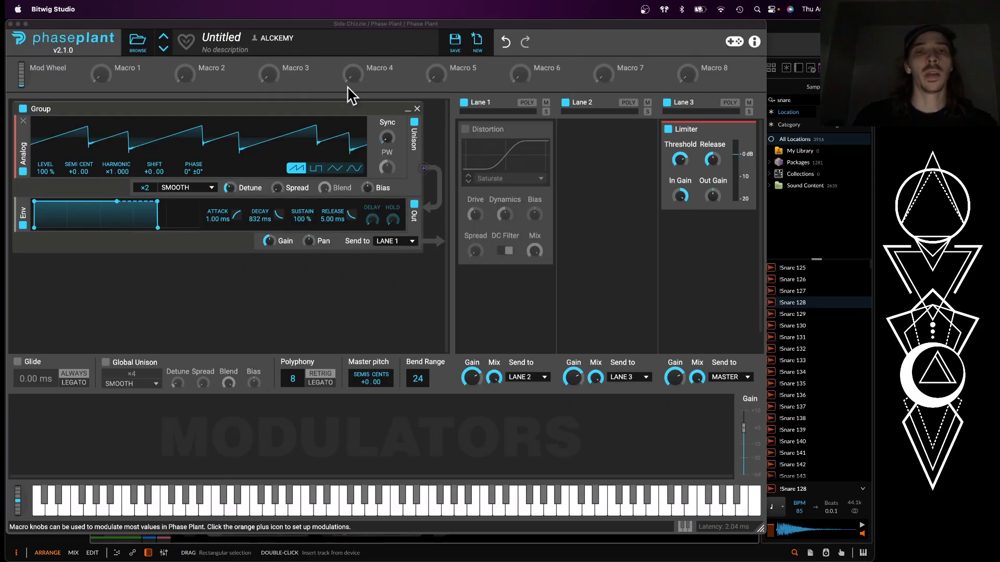
{"action": "left_click", "coordinate": [137, 43]}
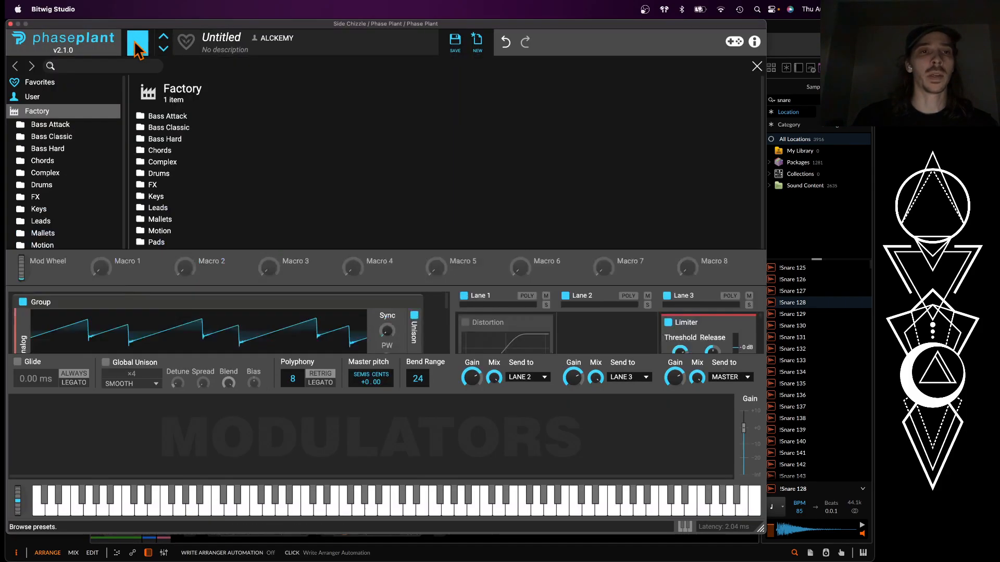
{"action": "left_click", "coordinate": [36, 97]}
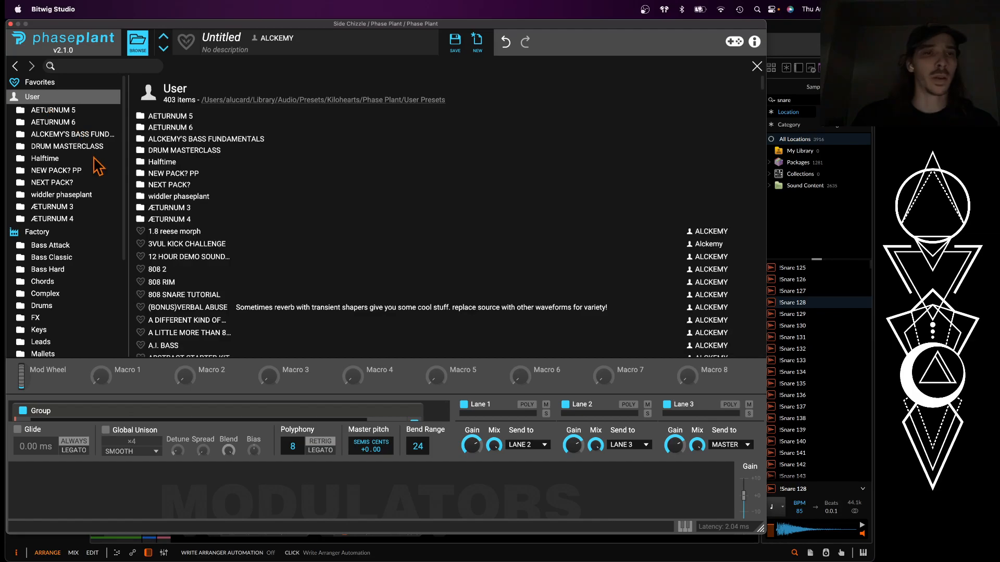
{"action": "left_click", "coordinate": [60, 182]}
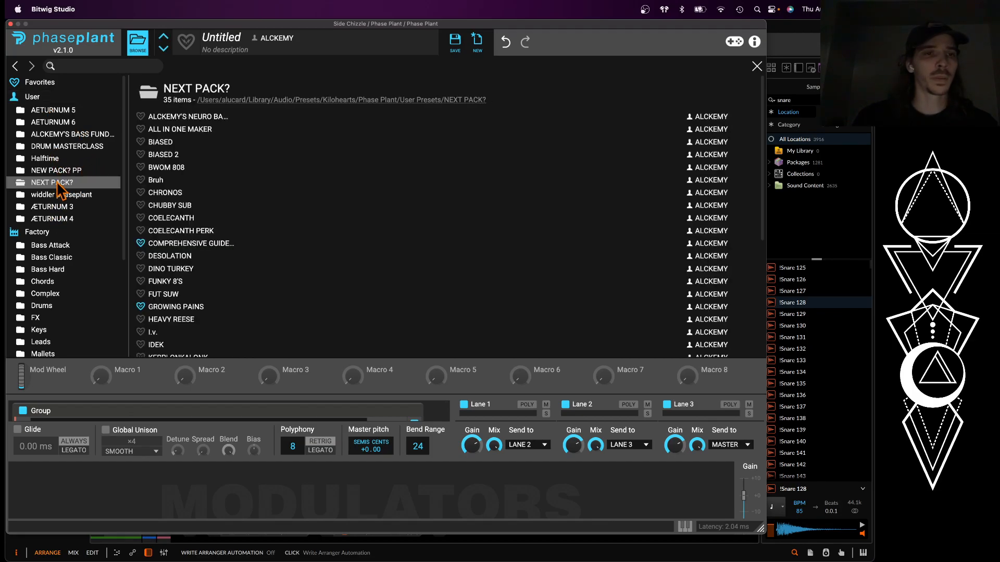
{"action": "scroll", "coordinate": [180, 177], "scroll_direction": "down", "scroll_amount": 10}
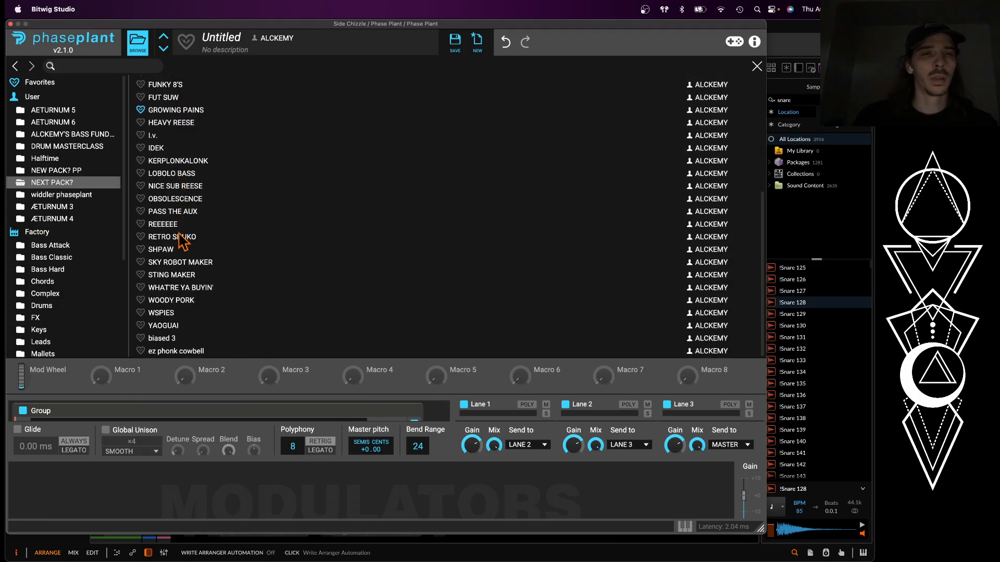
{"action": "scroll", "coordinate": [172, 331], "scroll_direction": "up", "scroll_amount": 3}
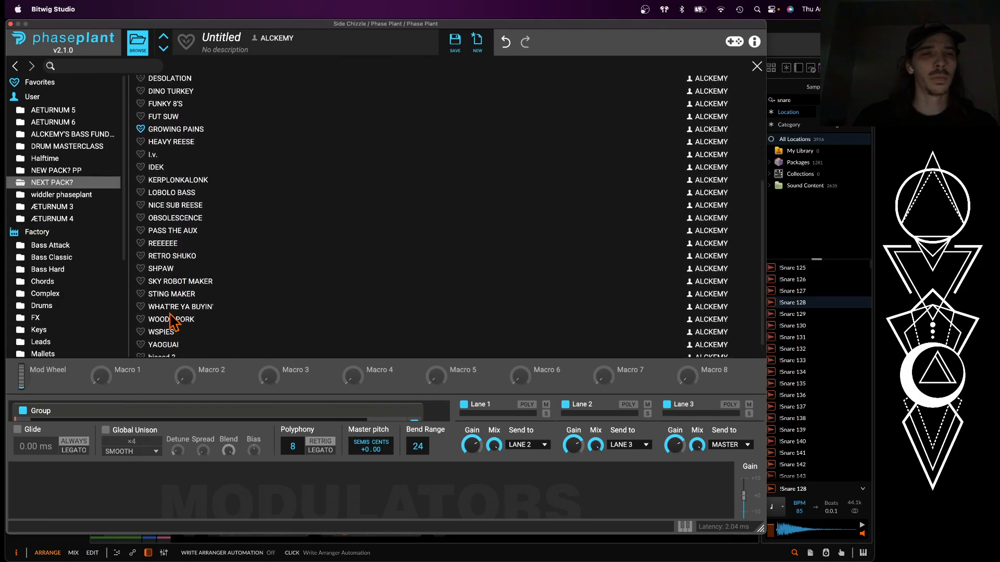
{"action": "scroll", "coordinate": [182, 245], "scroll_direction": "up", "scroll_amount": 5}
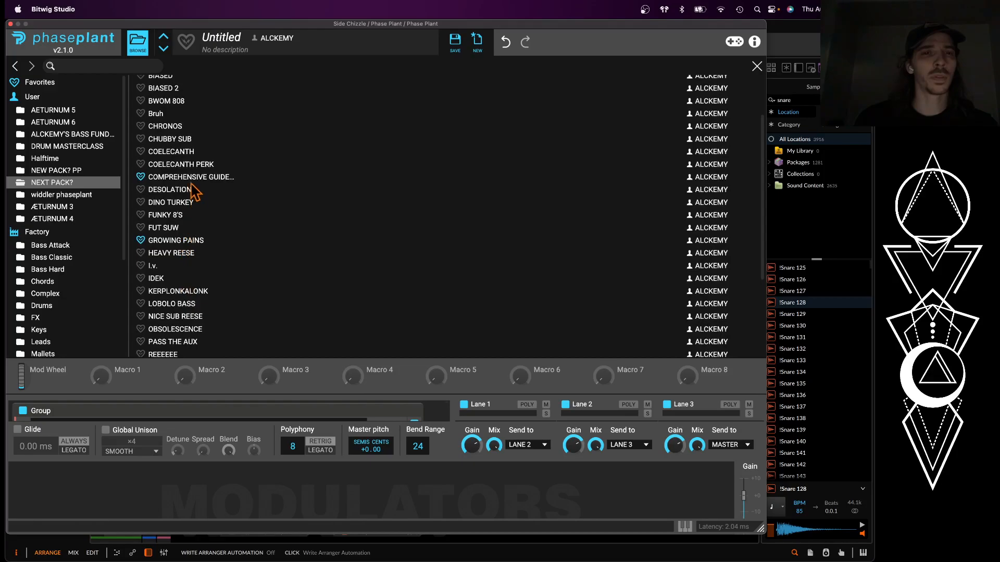
{"action": "left_click", "coordinate": [177, 152]}
{"action": "left_click", "coordinate": [138, 46]}
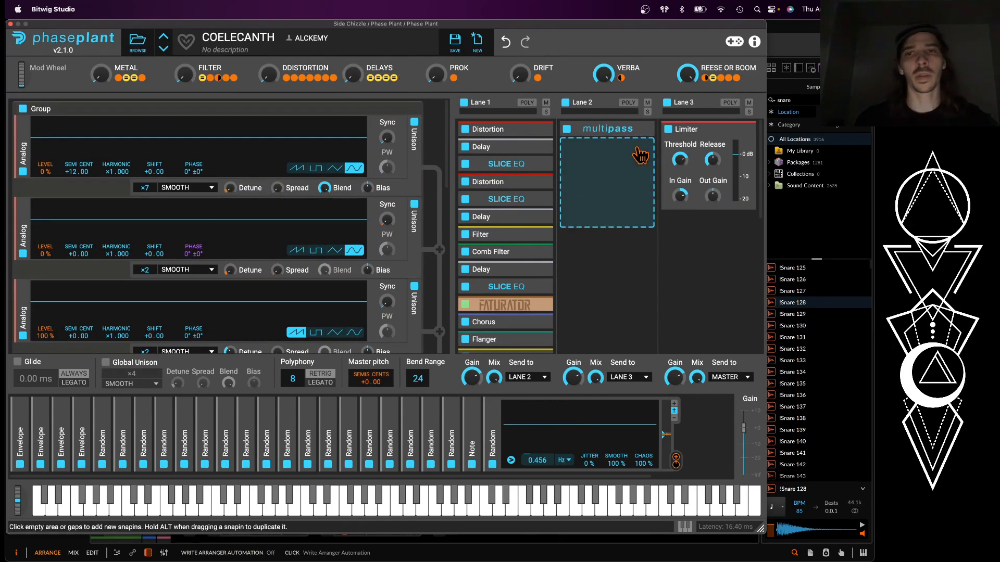
Step: Turn Phase Plant's VERBA macro fully down and the REESE OR BOOM macro fully up, auditioning the patch through the device chain
{"action": "double_click", "coordinate": [684, 78]}
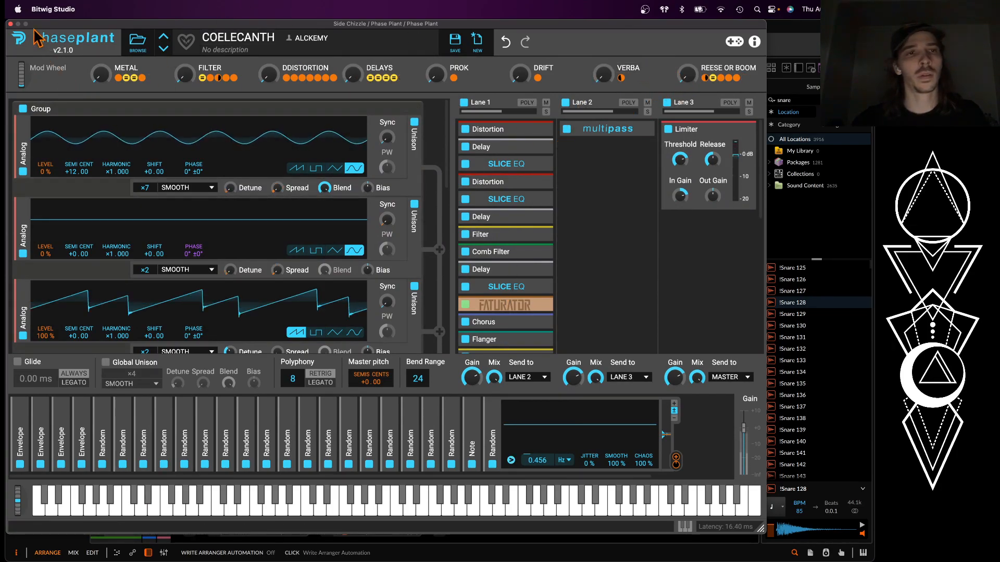
{"action": "left_click", "coordinate": [11, 24]}
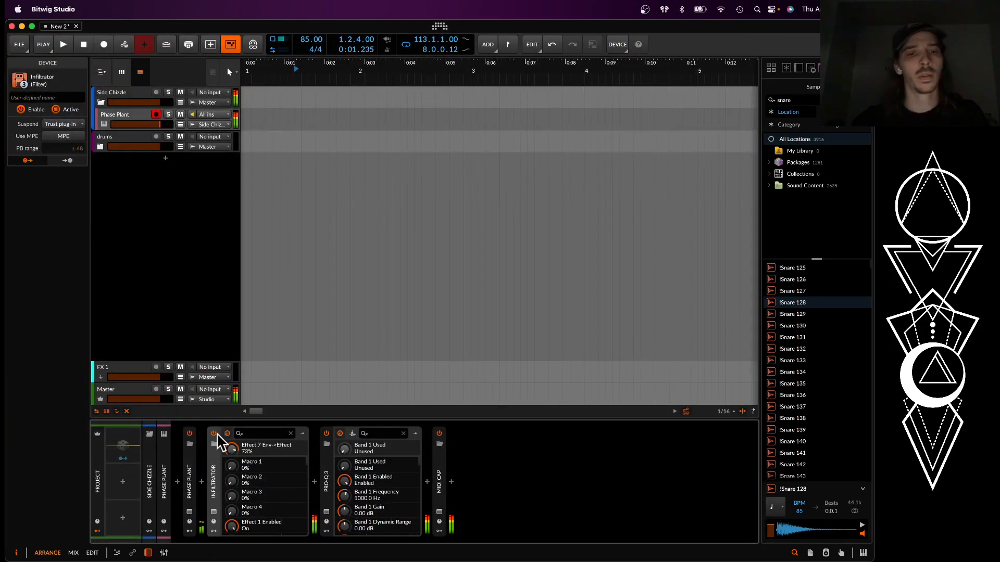
{"action": "left_click", "coordinate": [189, 512]}
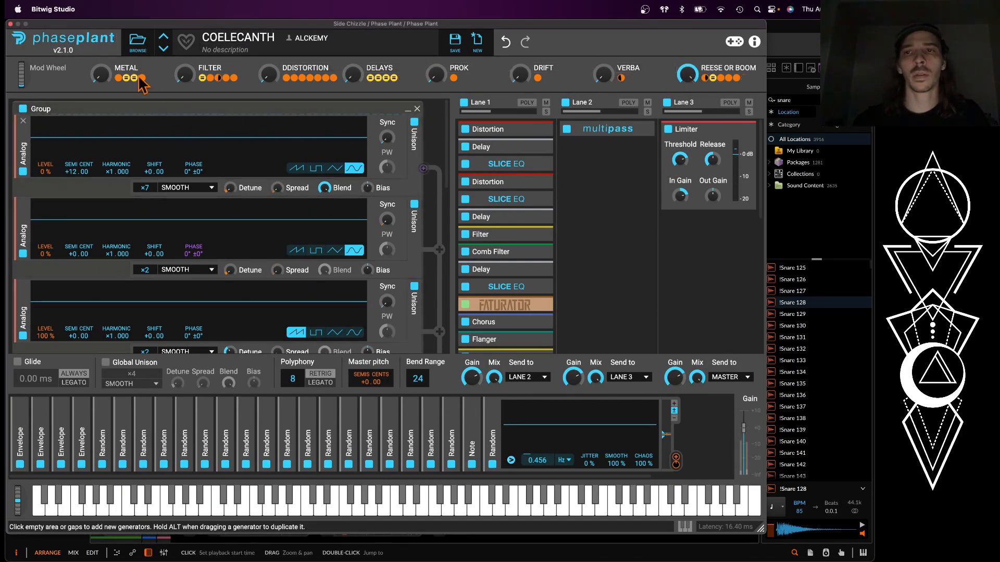
{"action": "left_click", "coordinate": [10, 24]}
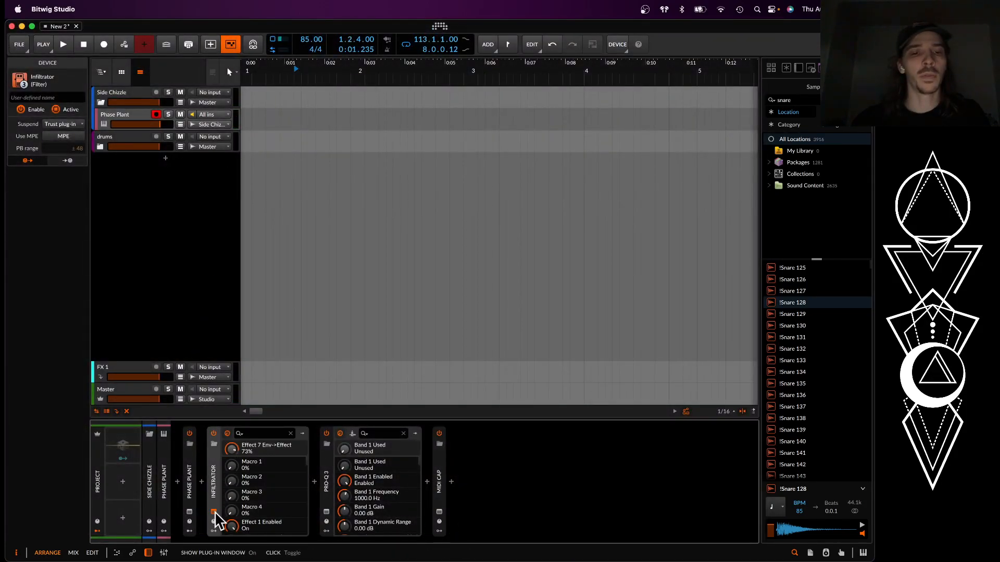
Step: Zero the Envelope 1 amount of Infiltrator's Effect 1 and set its Audio Envelope Amount to 100%
{"action": "left_click", "coordinate": [214, 512]}
{"action": "double_click", "coordinate": [361, 419]}
{"action": "left_click_drag", "start_coordinate": [361, 484], "coordinate": [361, 416]}
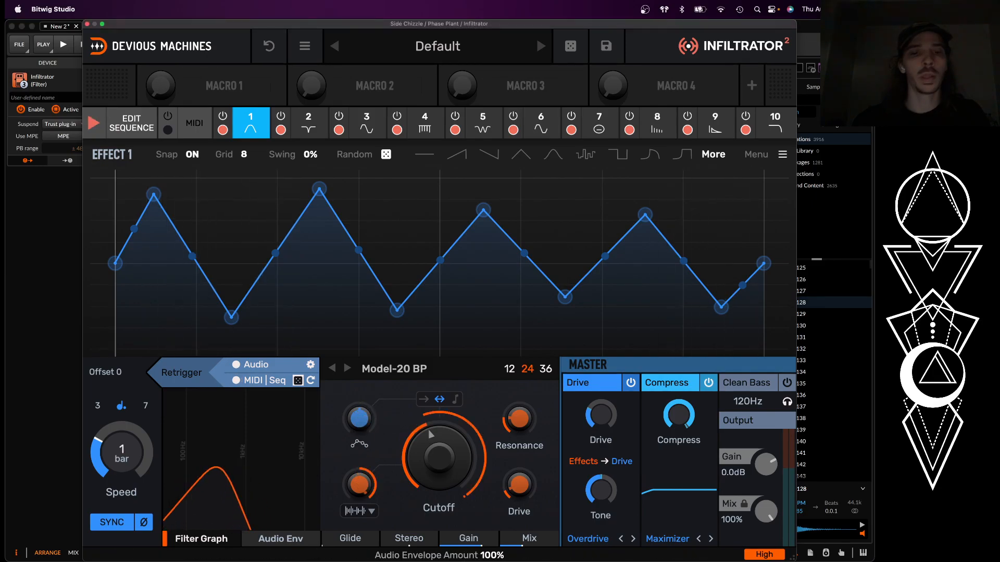
Step: Zero the Envelope 1 amount in Effects 2 to 5, with full audio envelope on Notch and Comb and full Envelope 2 on Phaser
{"action": "left_click", "coordinate": [308, 123]}
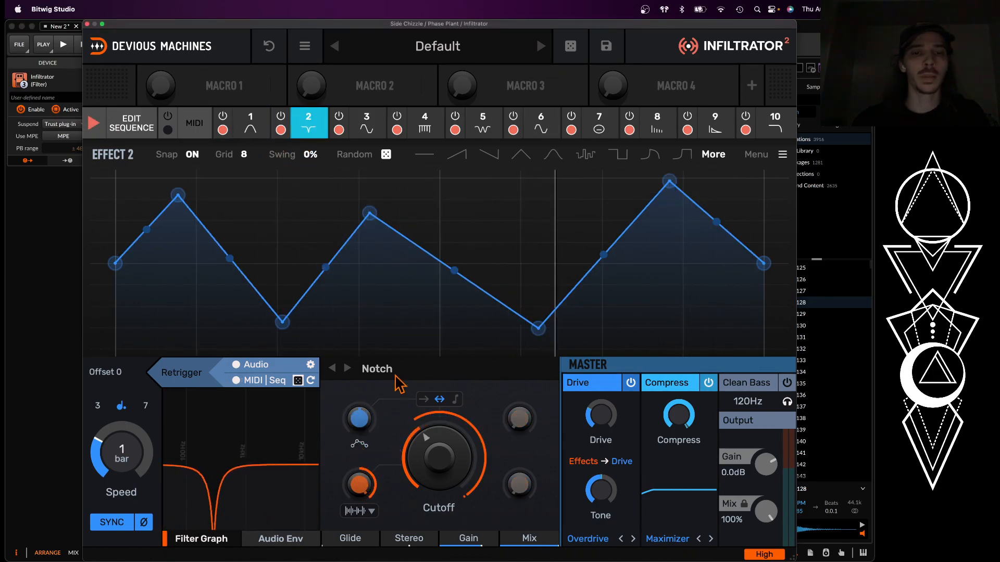
{"action": "left_click", "coordinate": [367, 124]}
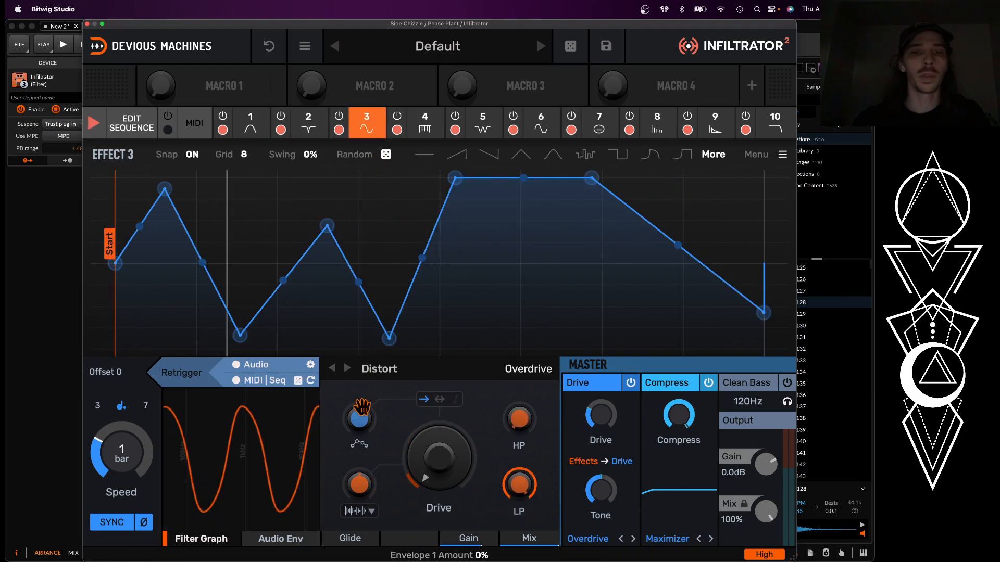
{"action": "left_click", "coordinate": [424, 122]}
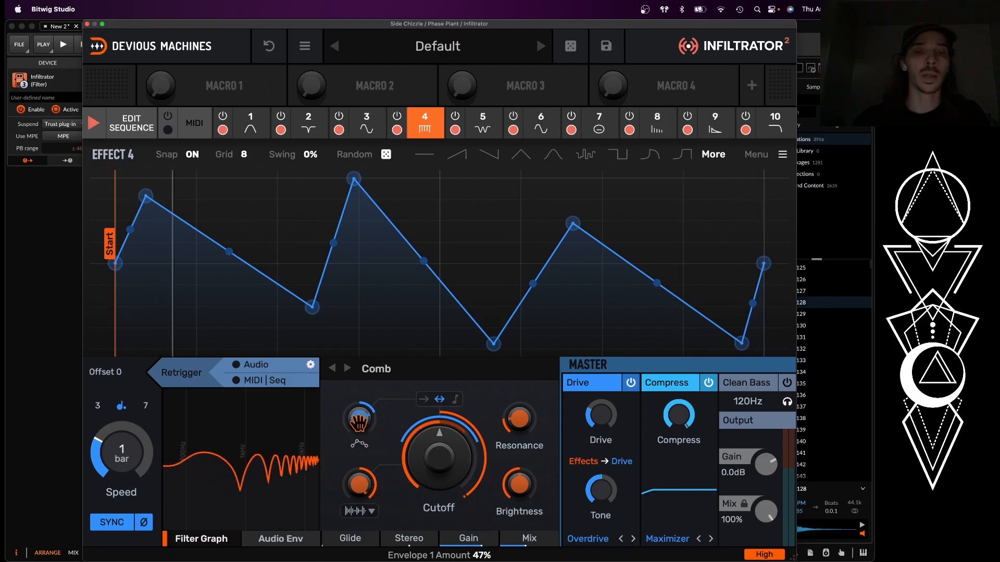
{"action": "left_click", "coordinate": [484, 128]}
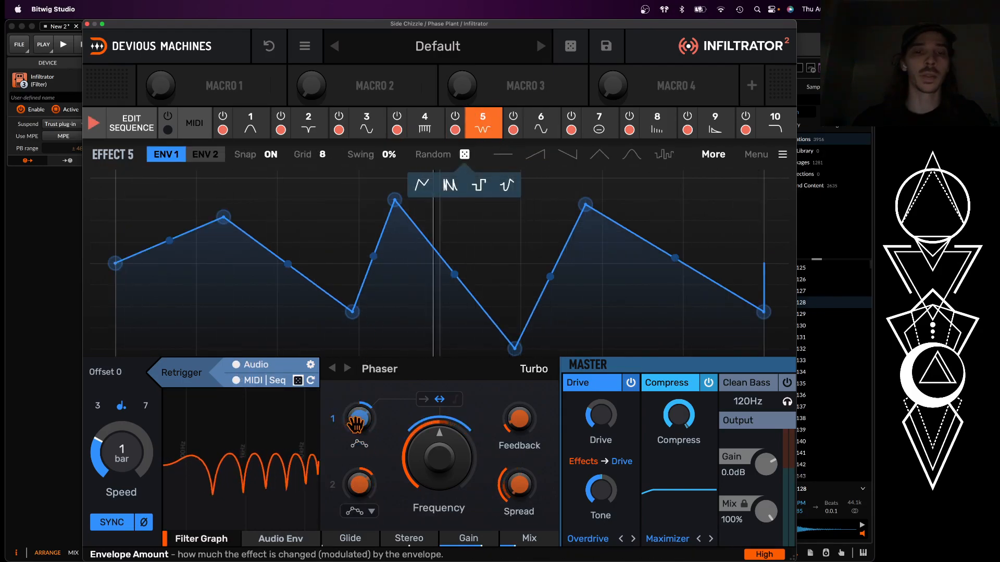
{"action": "left_click", "coordinate": [364, 492]}
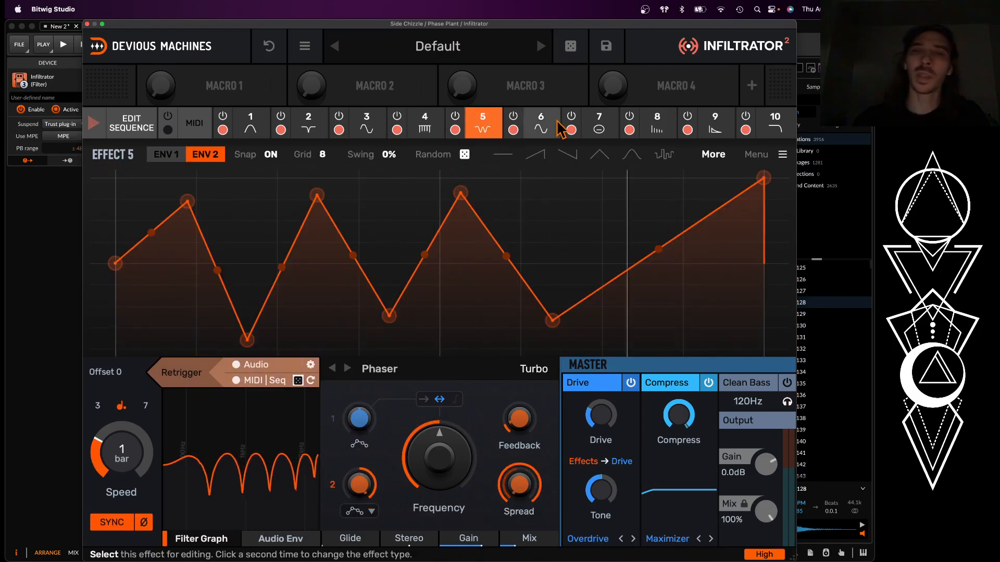
Step: Switch the modulation of Infiltrator's Effects 6 to 10 from Envelope 1 to the audio envelope
{"action": "left_click", "coordinate": [541, 125]}
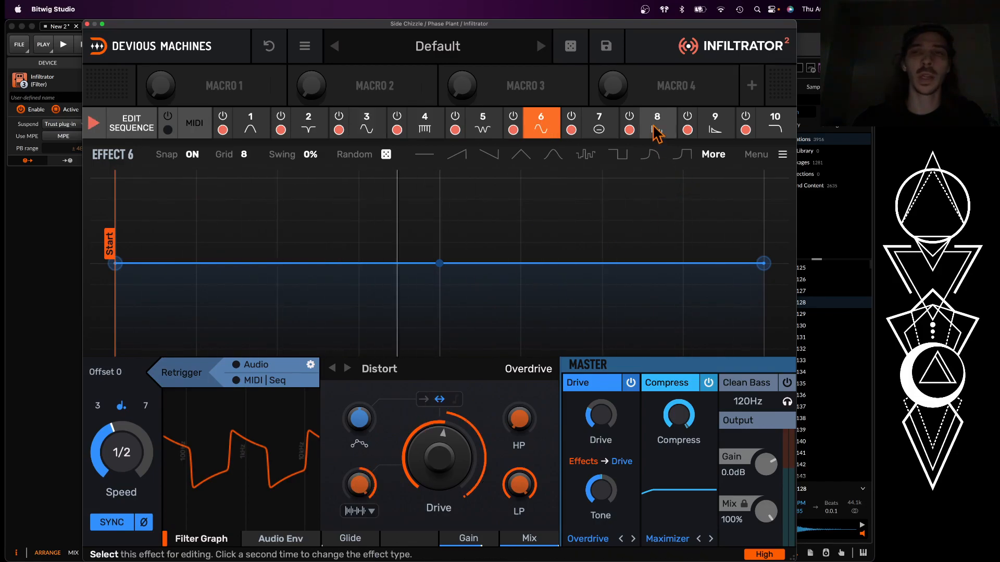
{"action": "left_click", "coordinate": [600, 127]}
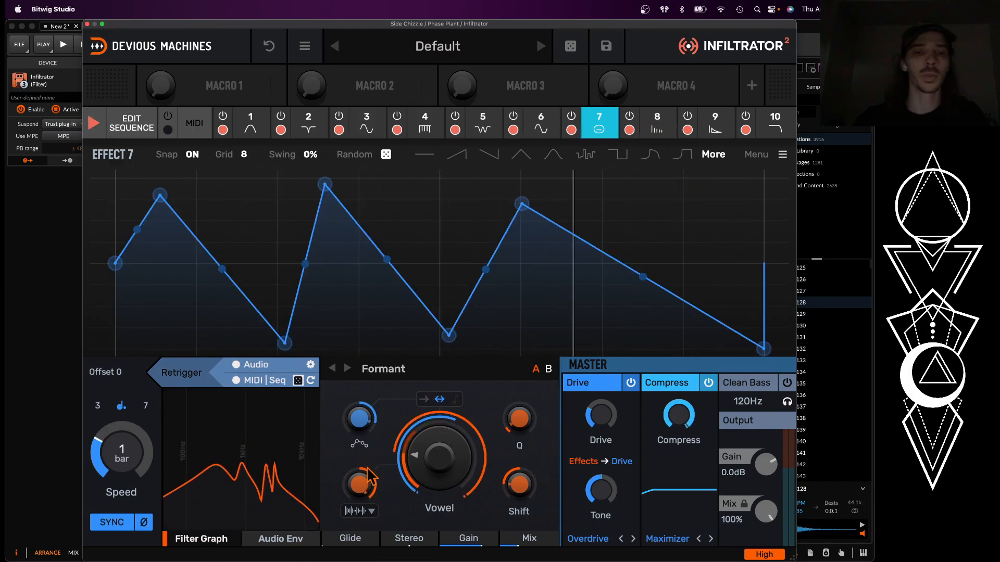
{"action": "left_click", "coordinate": [655, 125]}
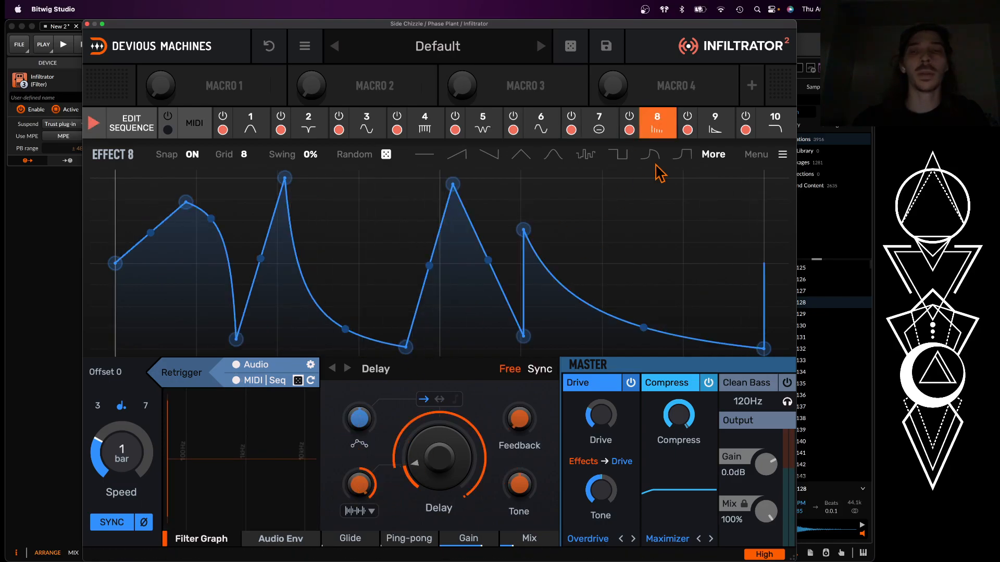
{"action": "left_click", "coordinate": [715, 125]}
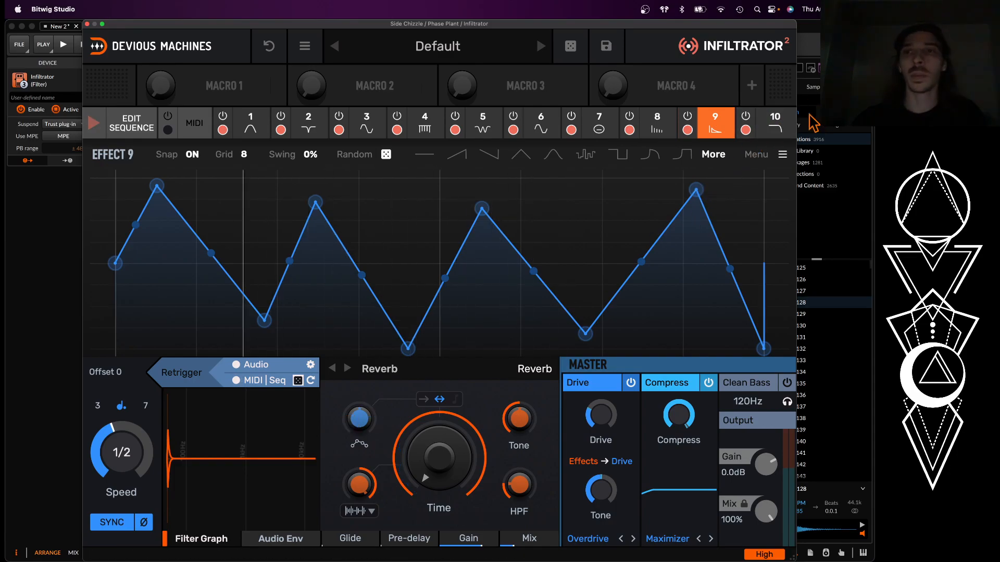
{"action": "left_click", "coordinate": [775, 122]}
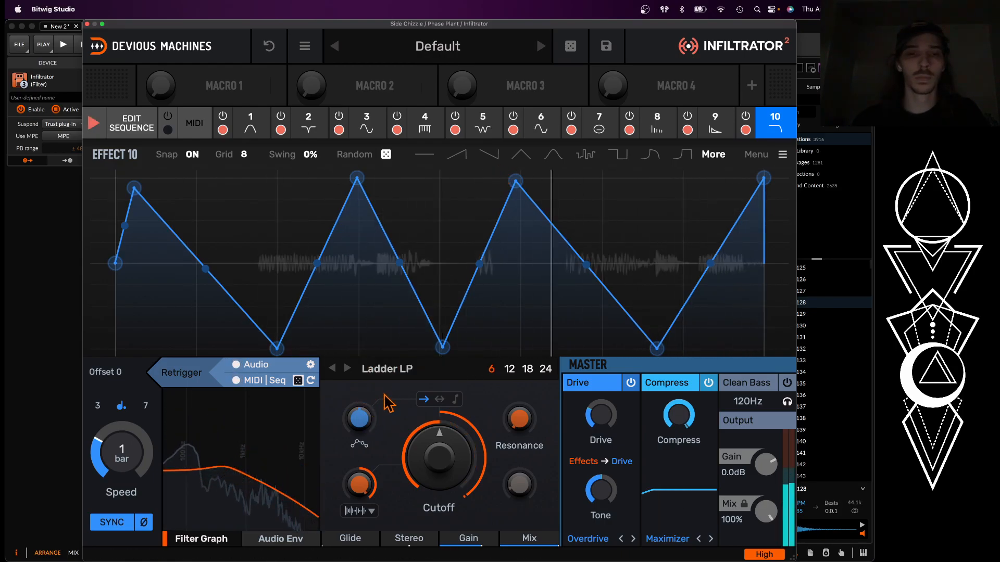
Step: Reduce the audio envelope amount in Infiltrator's Effects 10, 4, 2 and 1 while auditioning the patch
{"action": "mouse_move", "coordinate": [361, 480]}
{"action": "left_mouse_down"}
{"action": "mouse_move", "coordinate": [361, 526]}
{"action": "mouse_move", "coordinate": [360, 491]}
{"action": "left_mouse_up"}
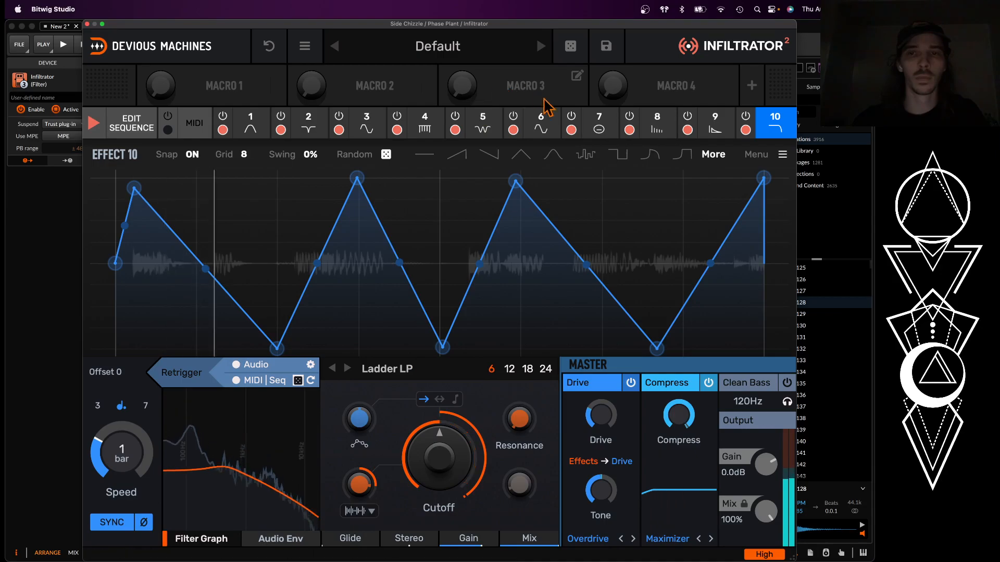
{"action": "left_click", "coordinate": [425, 123]}
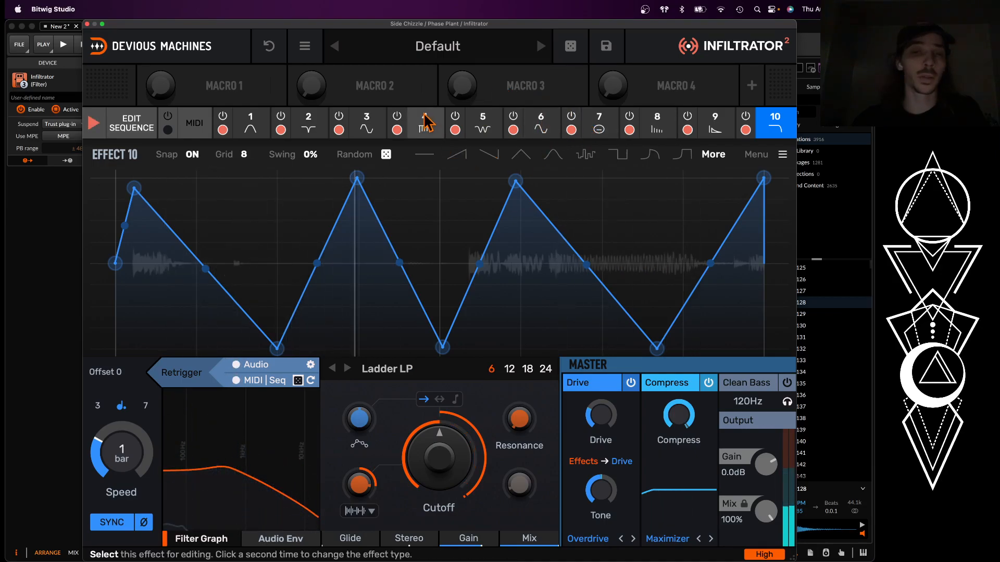
{"action": "left_click_drag", "start_coordinate": [360, 485], "coordinate": [360, 504]}
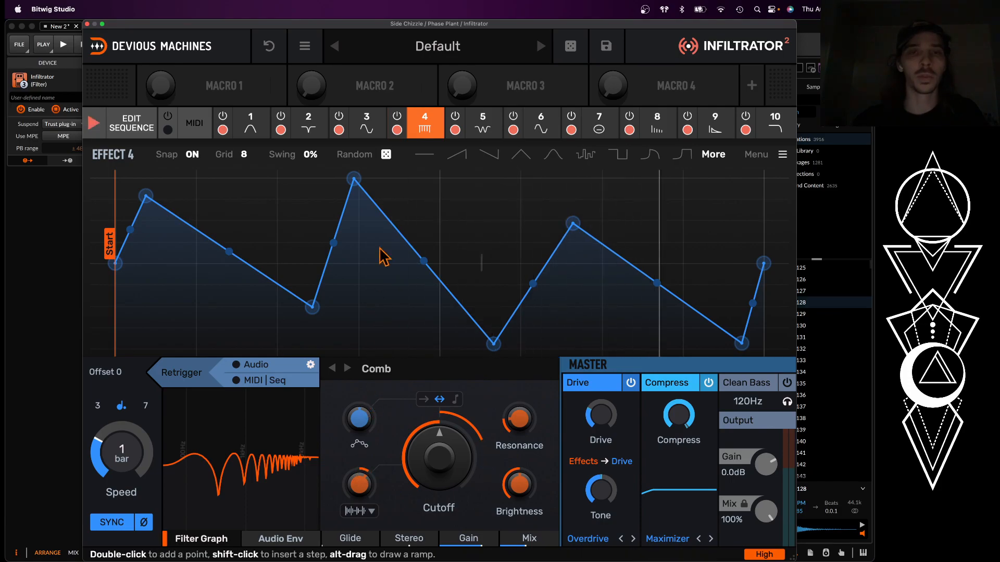
{"action": "left_click", "coordinate": [310, 127]}
{"action": "left_click_drag", "start_coordinate": [363, 486], "coordinate": [363, 526]}
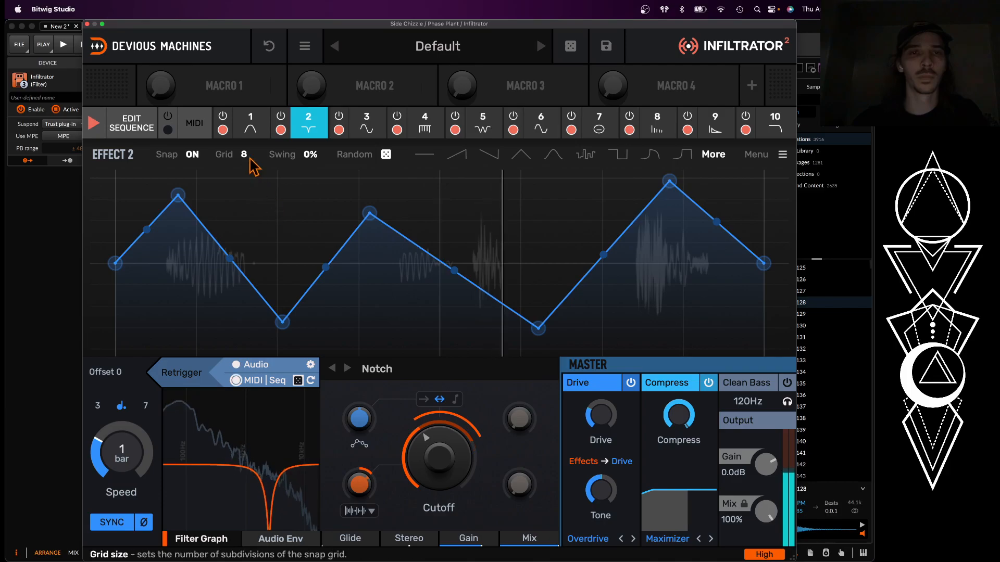
{"action": "left_click", "coordinate": [250, 123]}
{"action": "scroll", "coordinate": [363, 491], "scroll_direction": "down", "scroll_amount": 10}
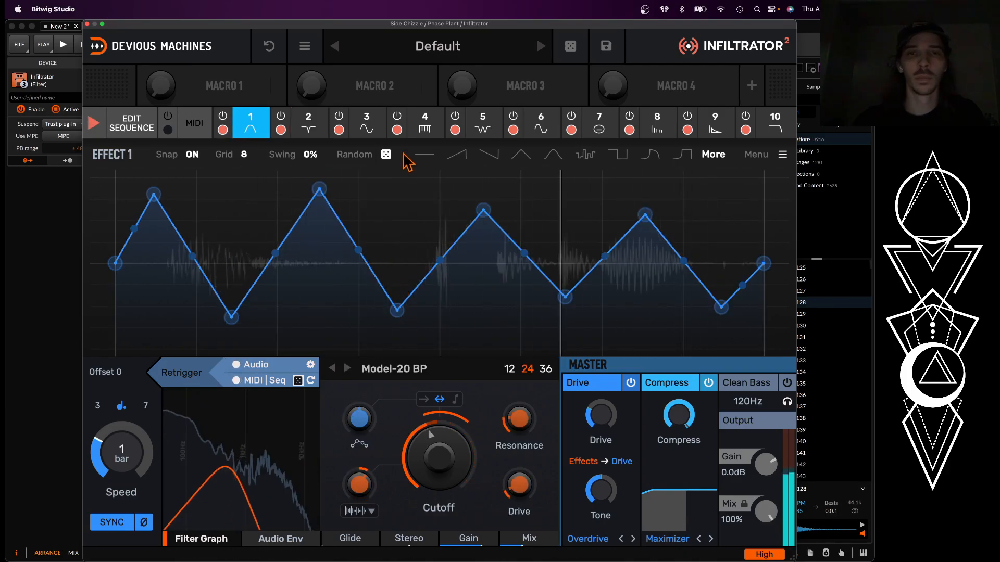
Step: Reduce the Envelope 2 amount in Effect 5, and set the Audio Envelope Amount to 41% in Effect 6 and 21% in Effect 7
{"action": "left_click", "coordinate": [424, 124]}
{"action": "left_click", "coordinate": [479, 124]}
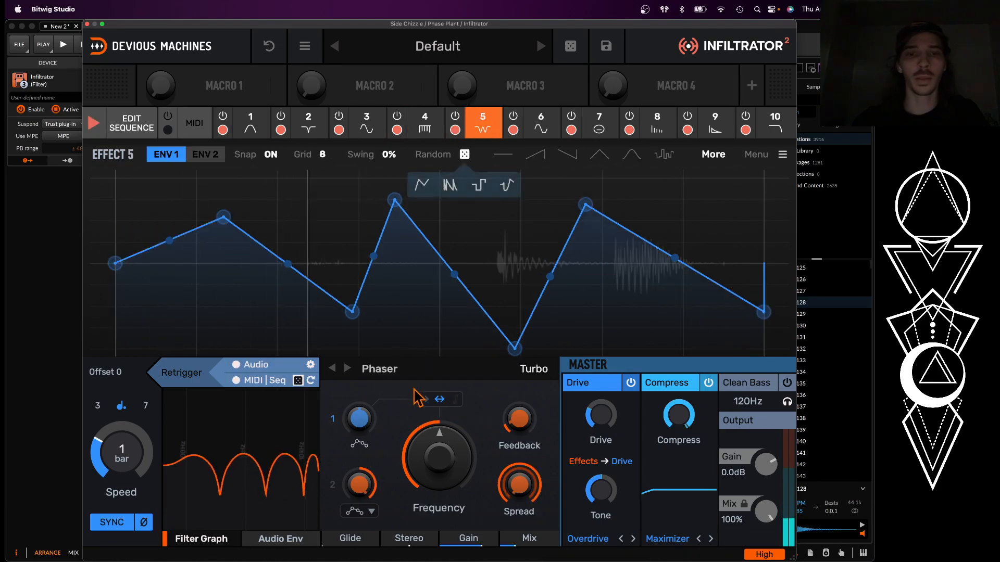
{"action": "scroll", "coordinate": [359, 484], "scroll_direction": "up", "scroll_amount": 3}
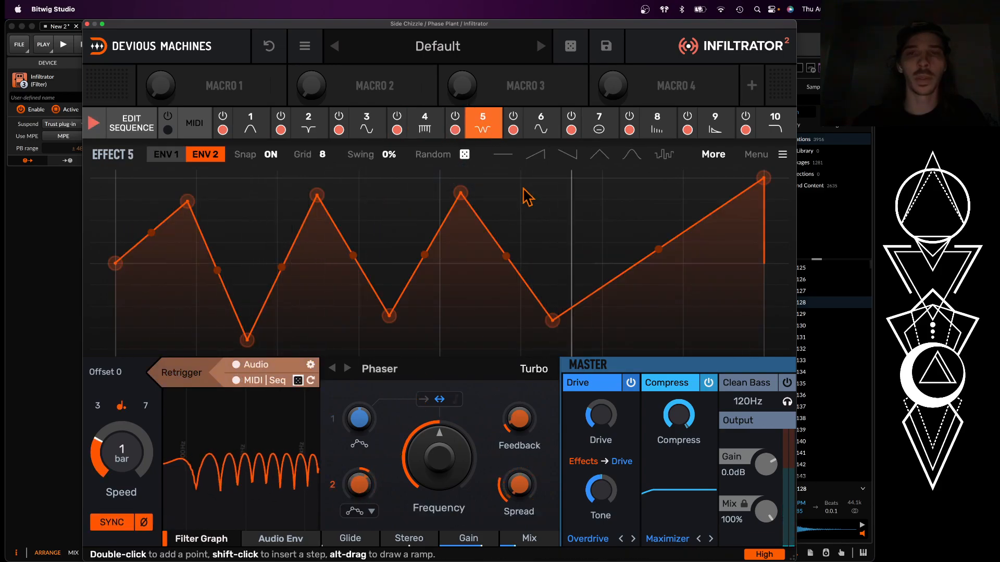
{"action": "left_click", "coordinate": [537, 126]}
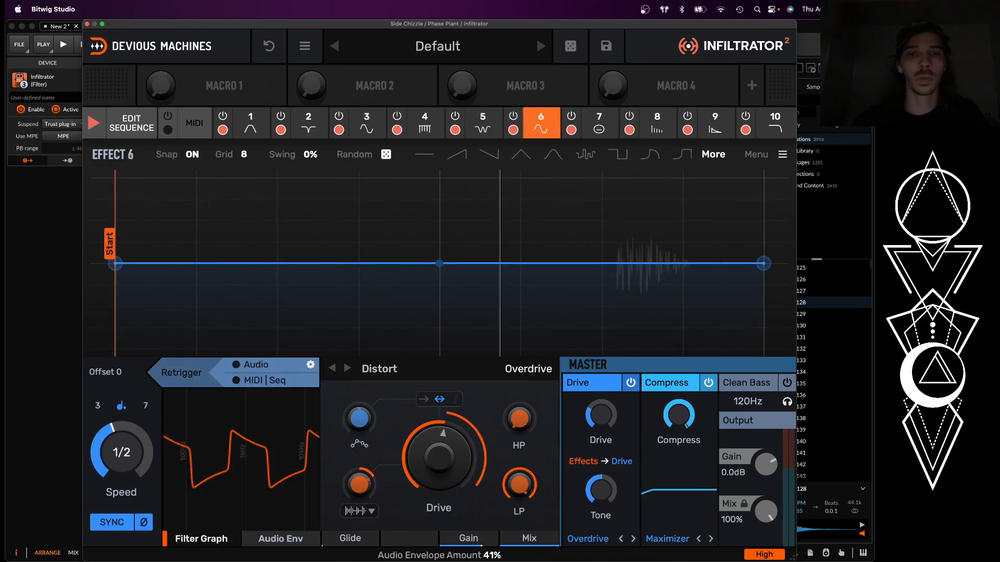
{"action": "left_click", "coordinate": [603, 135]}
{"action": "scroll", "coordinate": [359, 485], "scroll_direction": "down", "scroll_amount": 3}
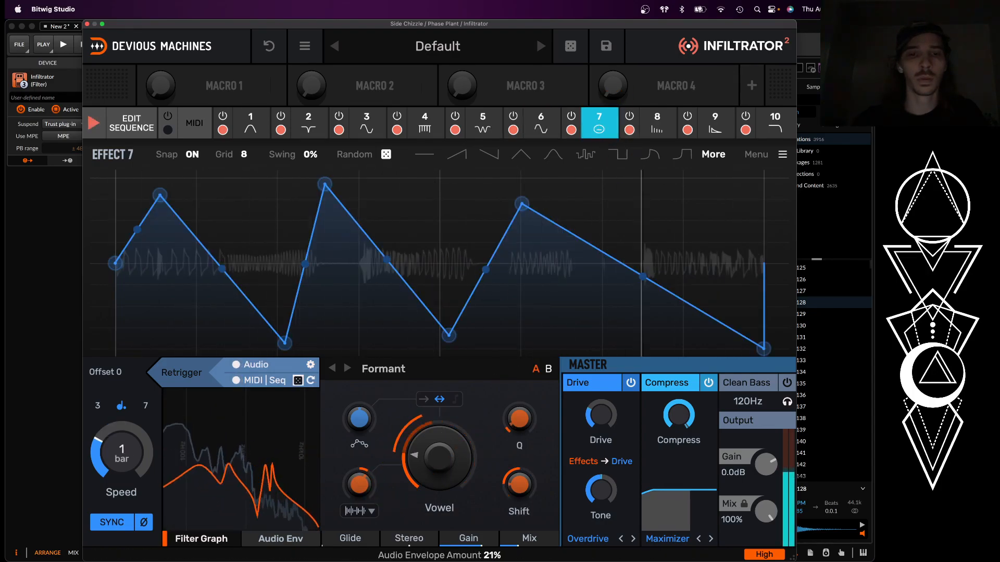
Step: Set the Audio Envelope Amount to 24% in Effect 8 and 76% in Effect 10, and reduce it in Effect 9
{"action": "left_click", "coordinate": [657, 129]}
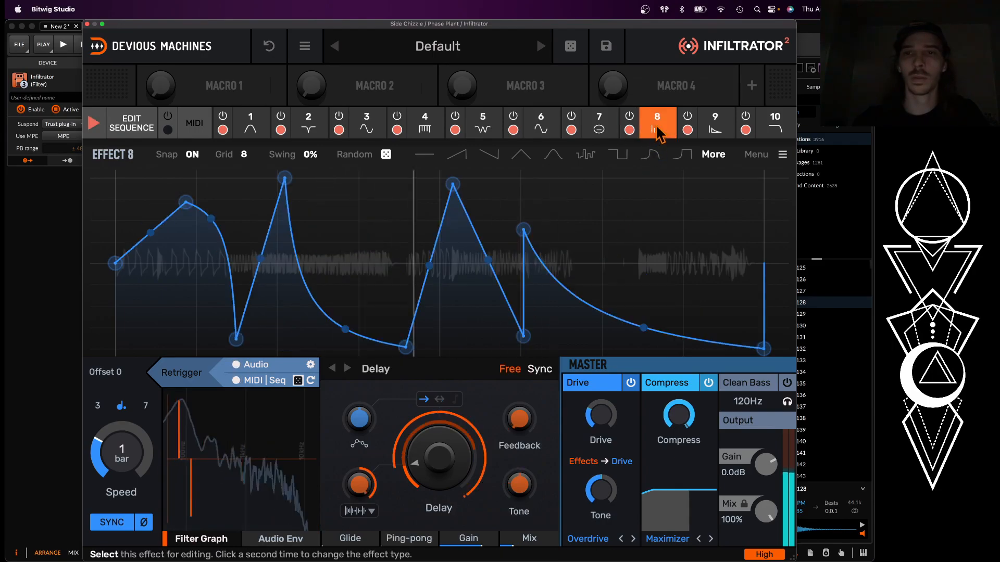
{"action": "scroll", "coordinate": [359, 484], "scroll_direction": "down", "scroll_amount": 3}
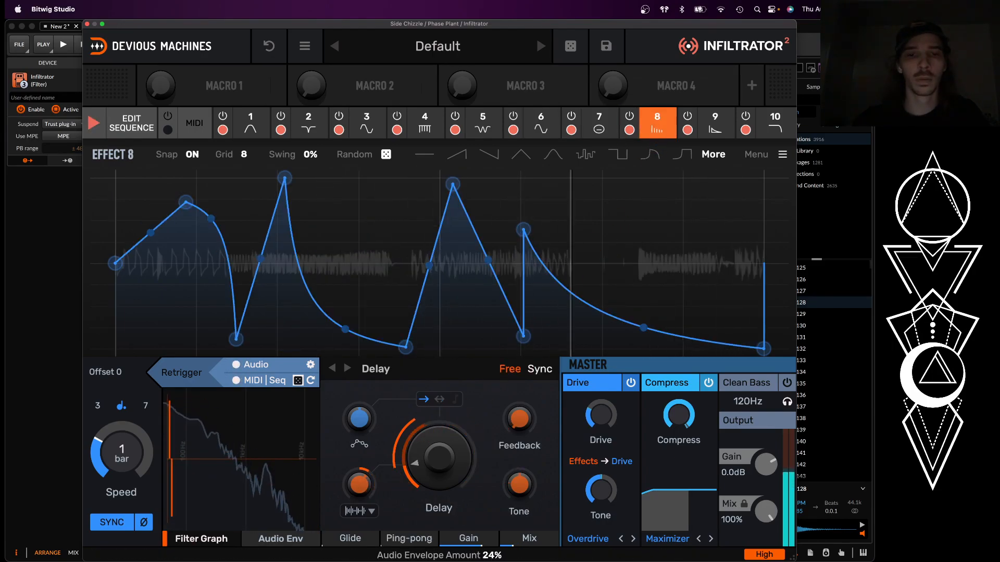
{"action": "left_click", "coordinate": [714, 130]}
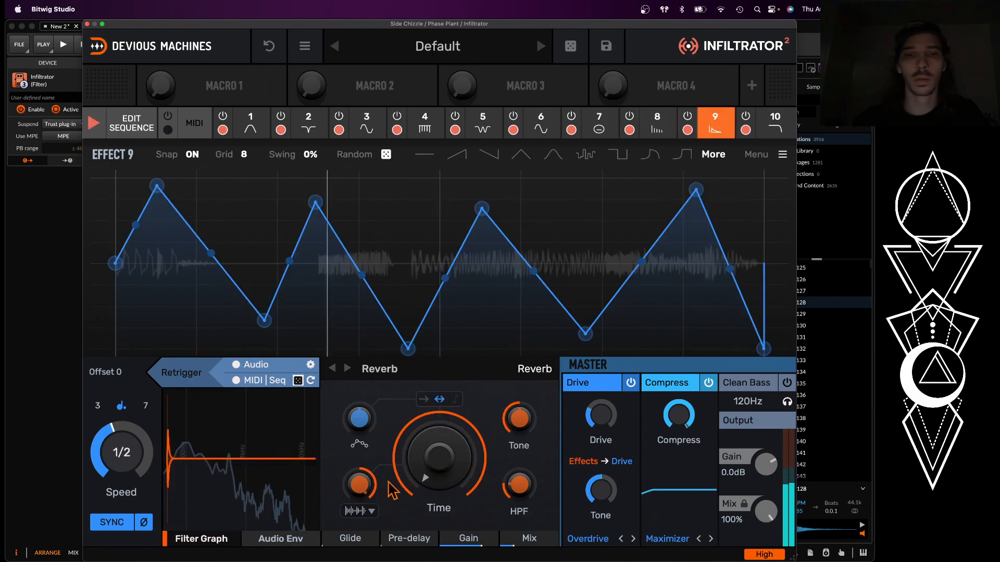
{"action": "scroll", "coordinate": [359, 484], "scroll_direction": "down", "scroll_amount": 10}
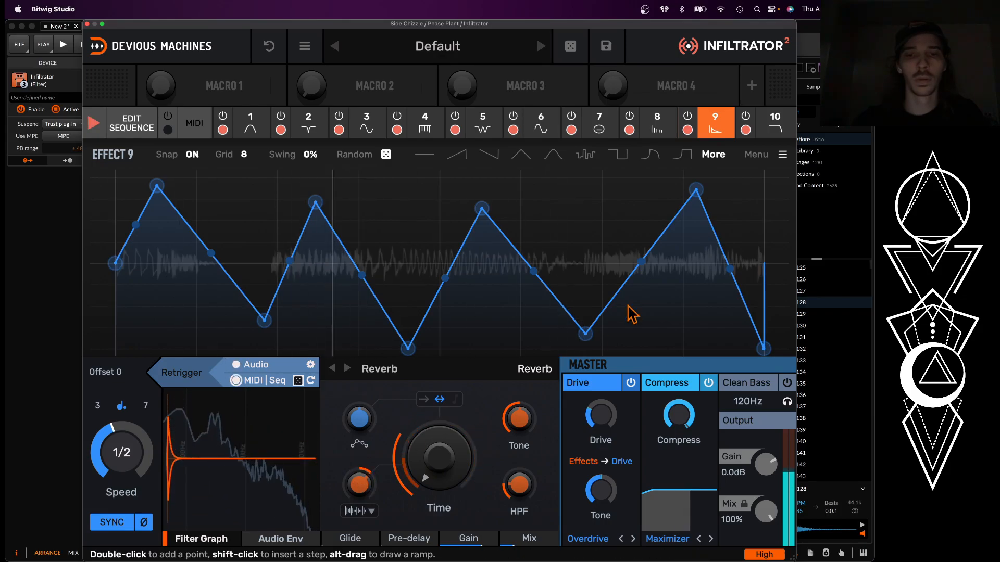
{"action": "left_click", "coordinate": [775, 124]}
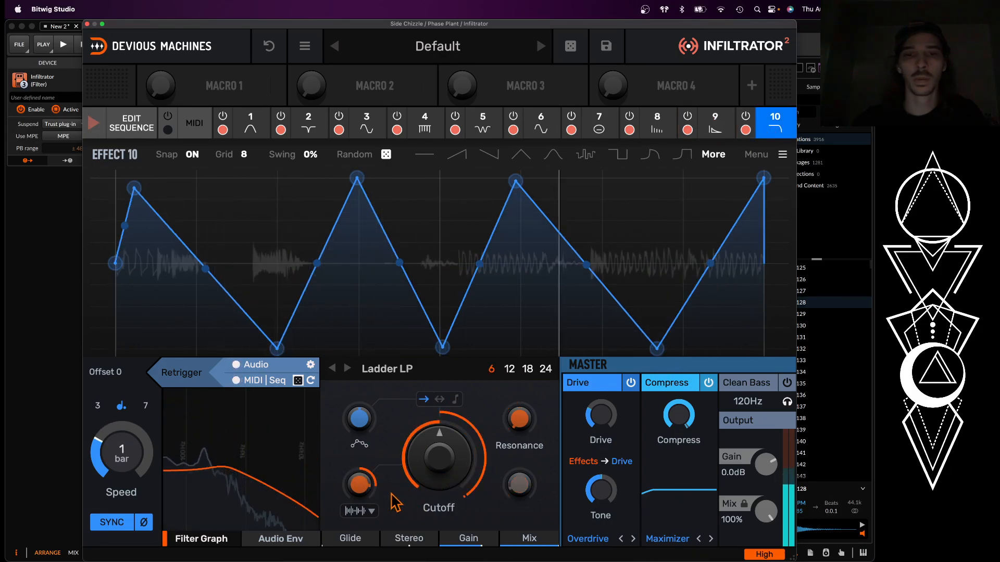
{"action": "scroll", "coordinate": [370, 485], "scroll_direction": "up", "scroll_amount": 8}
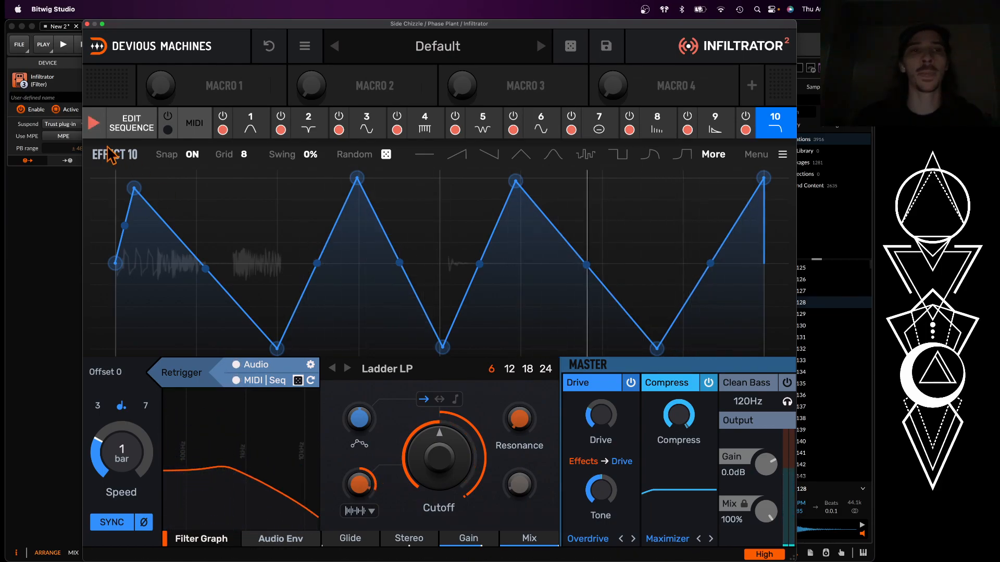
Step: Turn off Infiltrator's sequencer so that it does not switch the effects on and off
{"action": "left_click", "coordinate": [95, 124]}
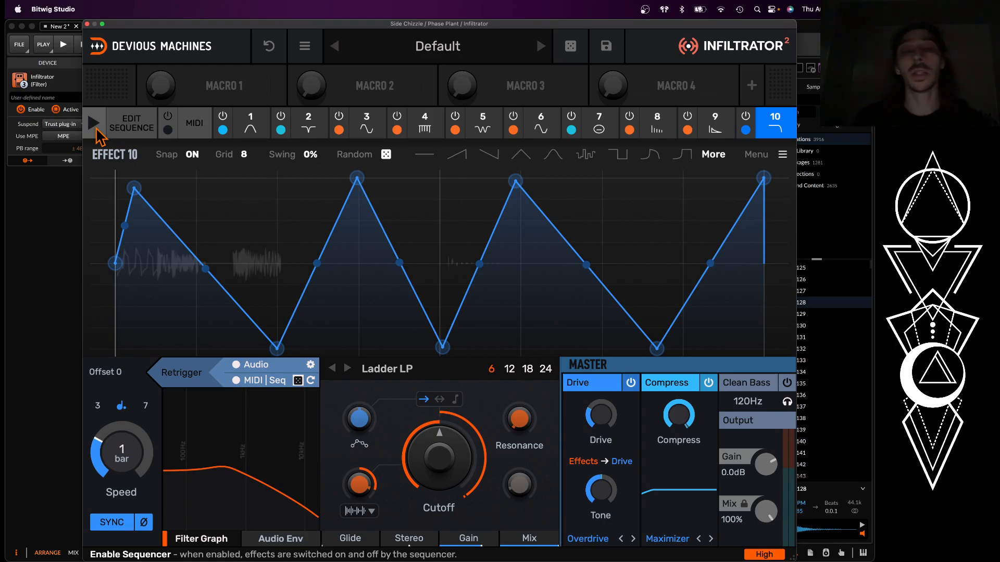
{"action": "left_click", "coordinate": [96, 128]}
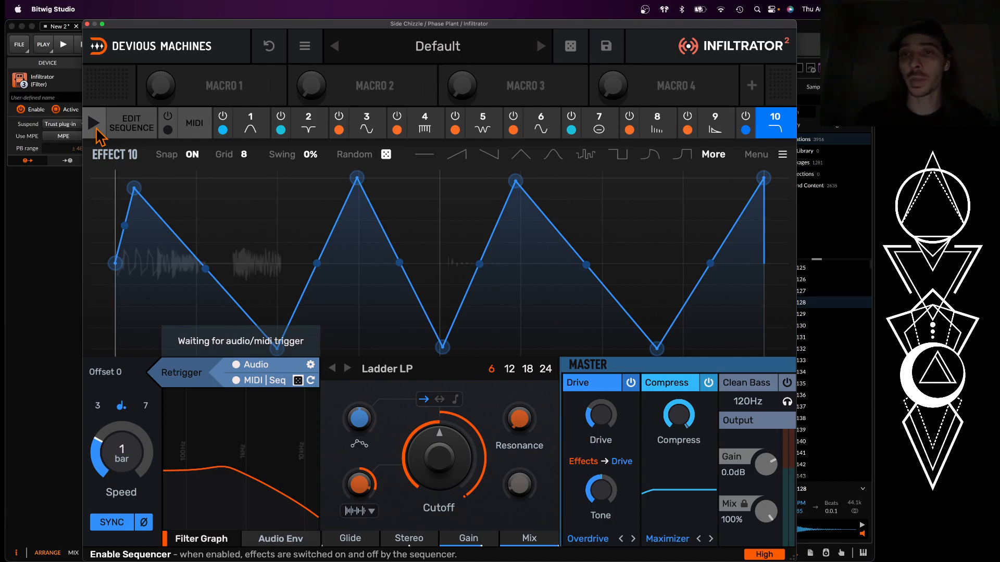
Step: Close the Infiltrator window and collapse the Infiltrator device in the Phase Plant track's device chain
{"action": "left_click", "coordinate": [87, 24]}
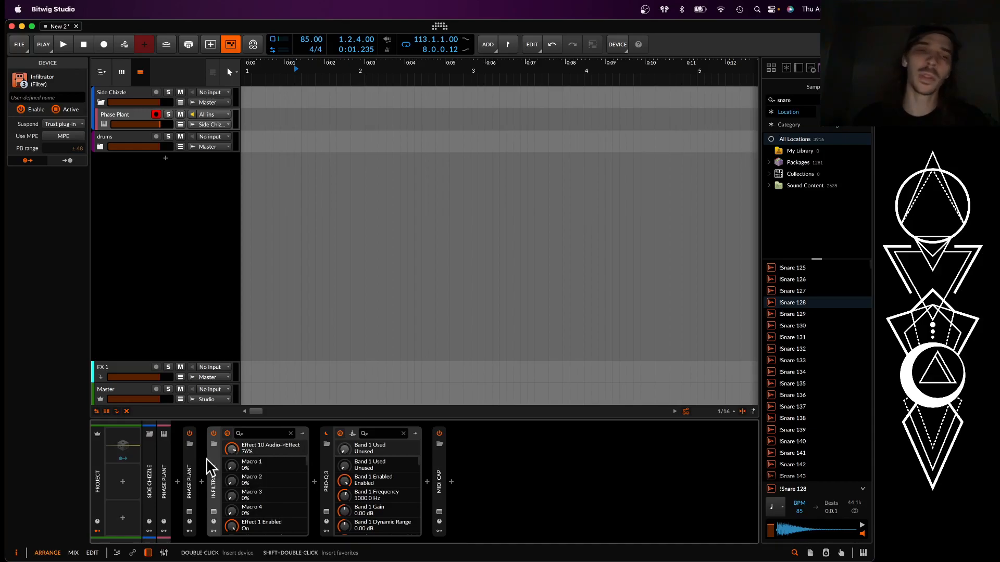
{"action": "double_click", "coordinate": [213, 461]}
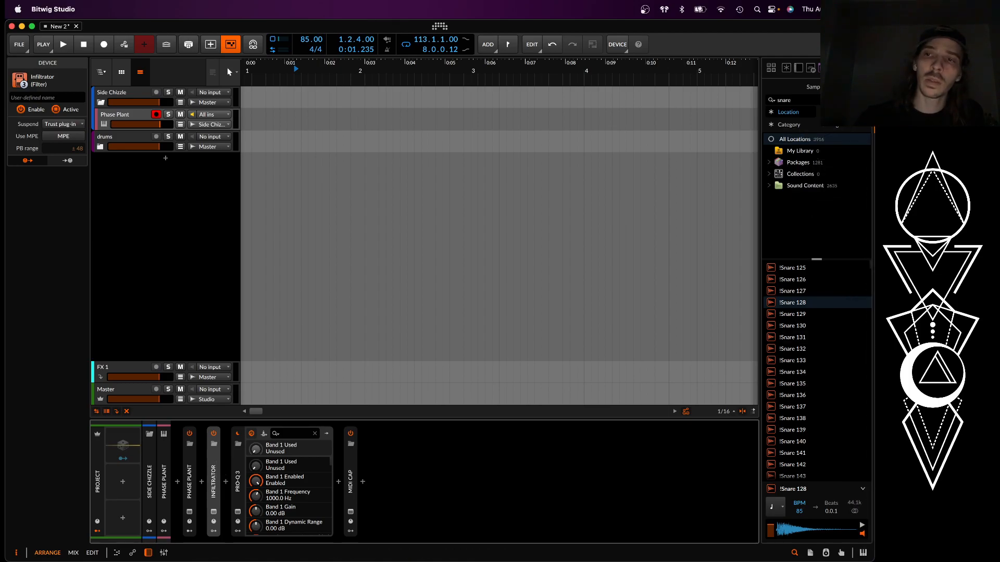
{"action": "left_click", "coordinate": [862, 432]}
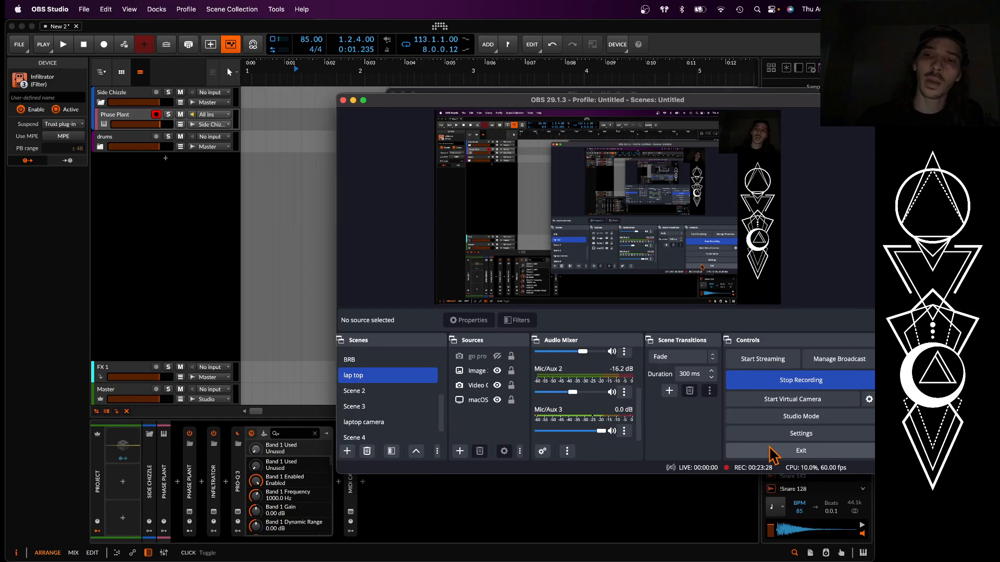